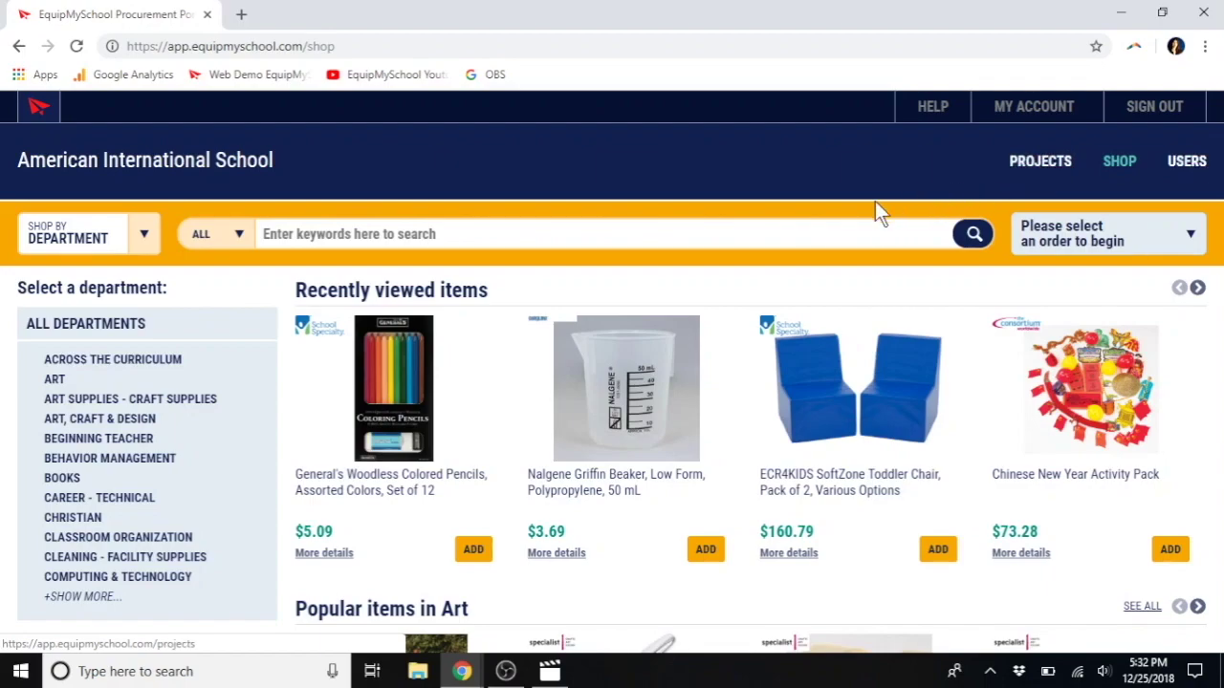
Step: Search the shop for 'spanish books', returning 511877 results
left_click(770, 224)
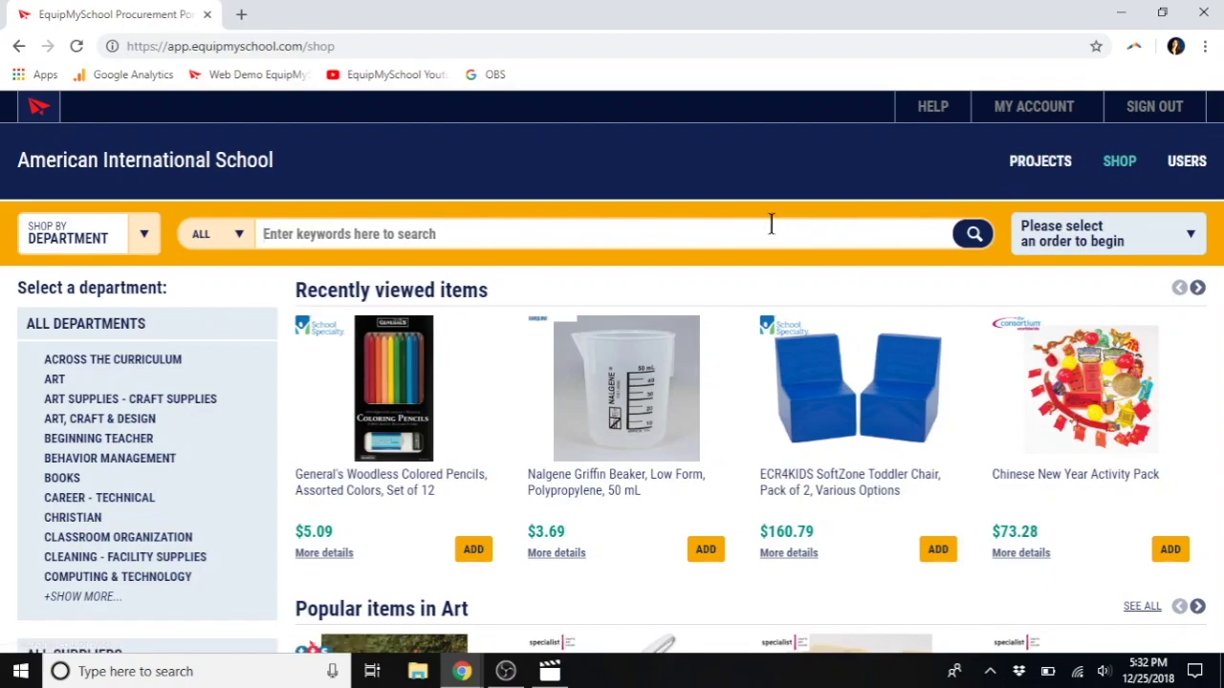
type("spani")
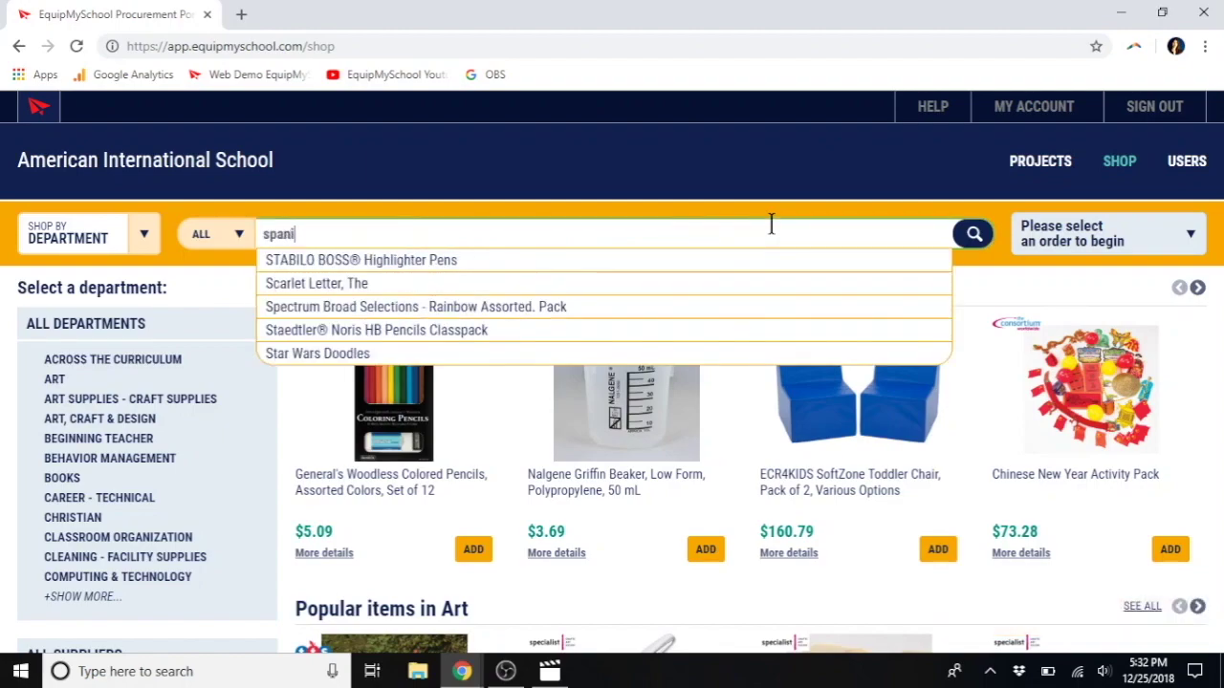
type("sh books")
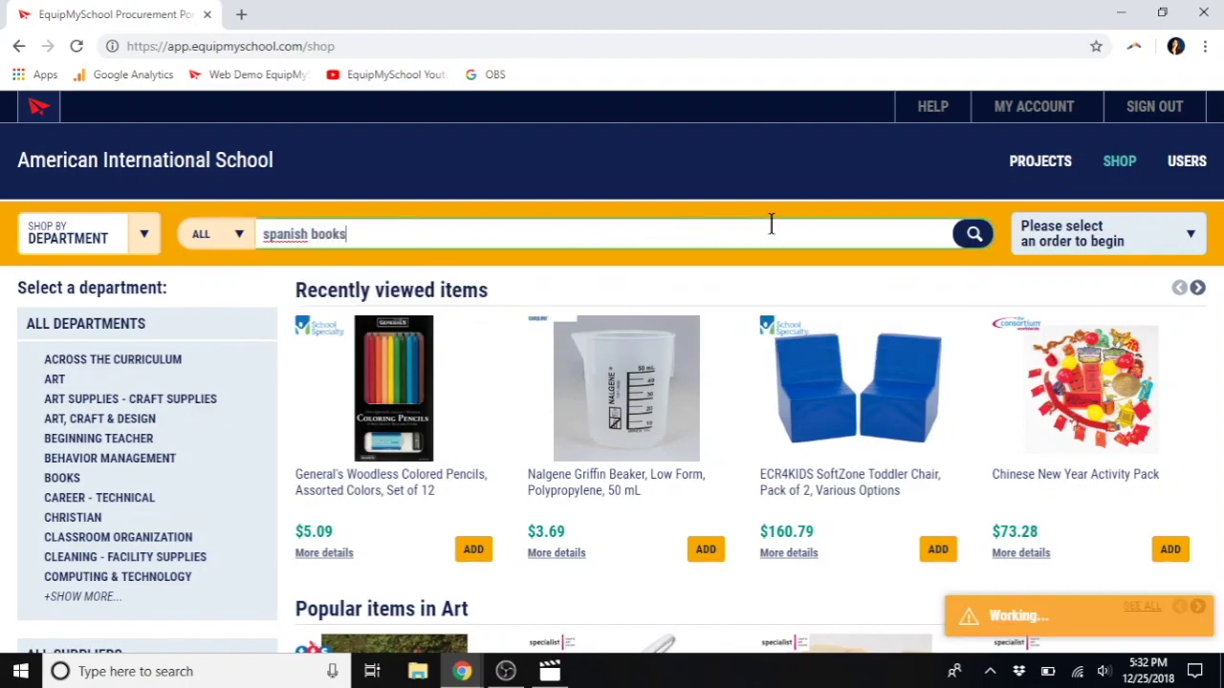
key("Return")
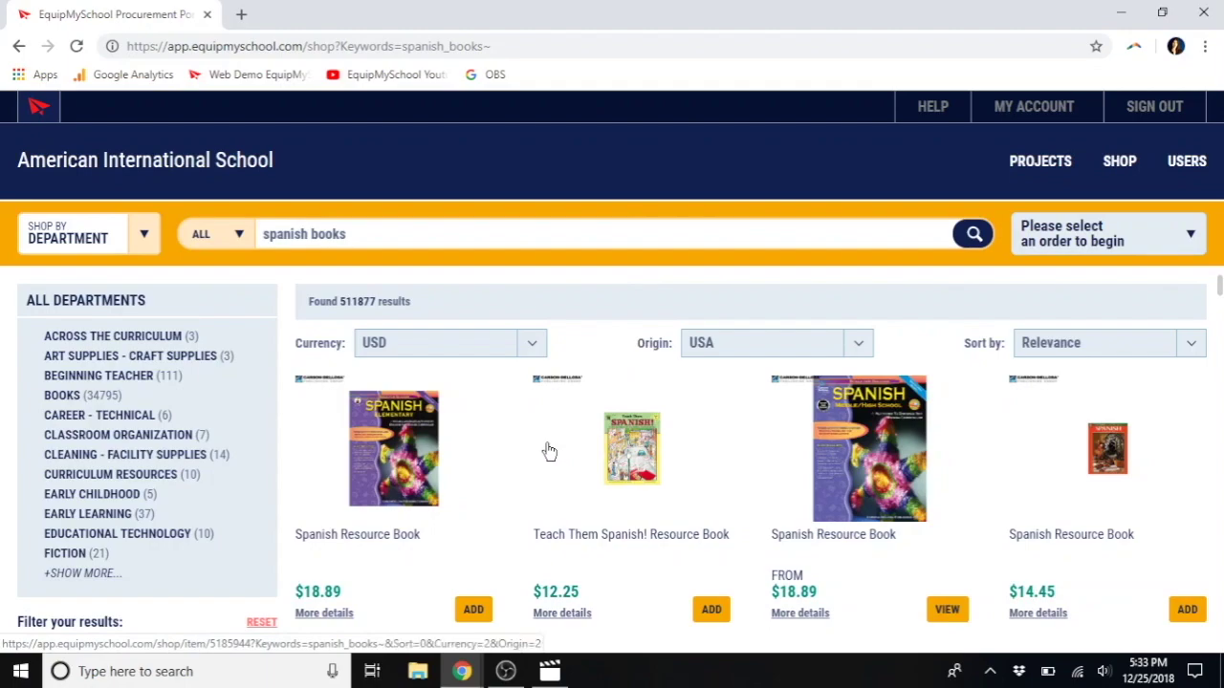
Step: Show the spanish books results in GBP, limited to UK-origin products
left_click(525, 345)
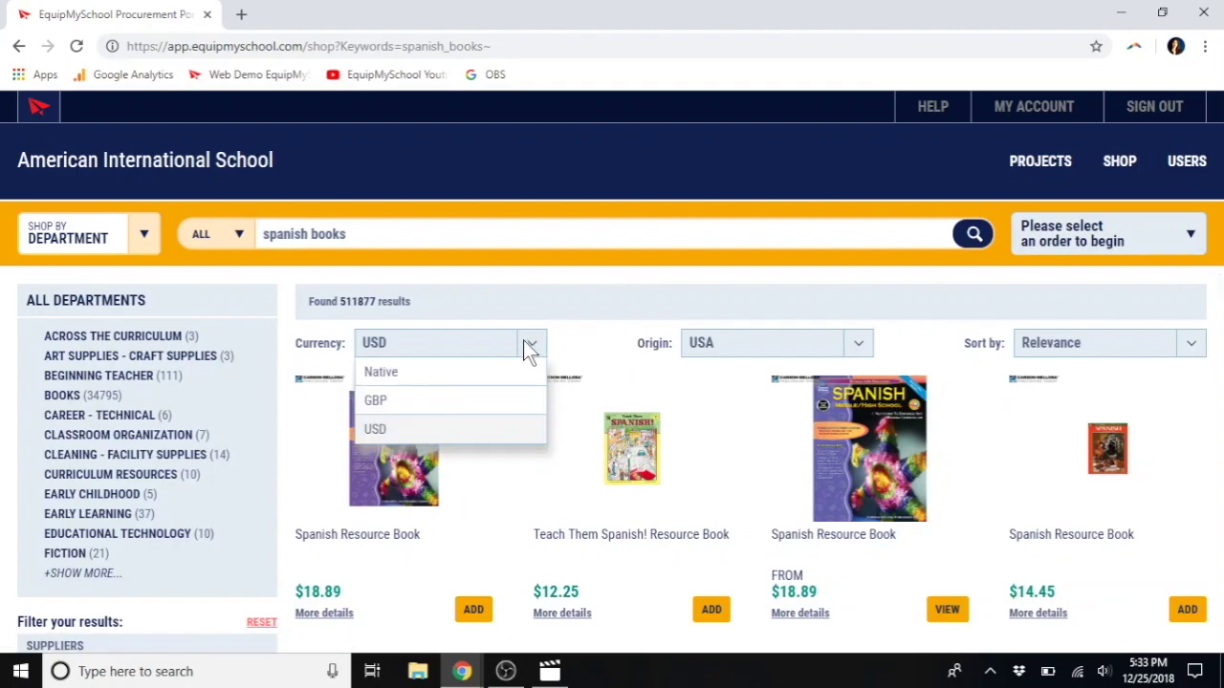
left_click(450, 403)
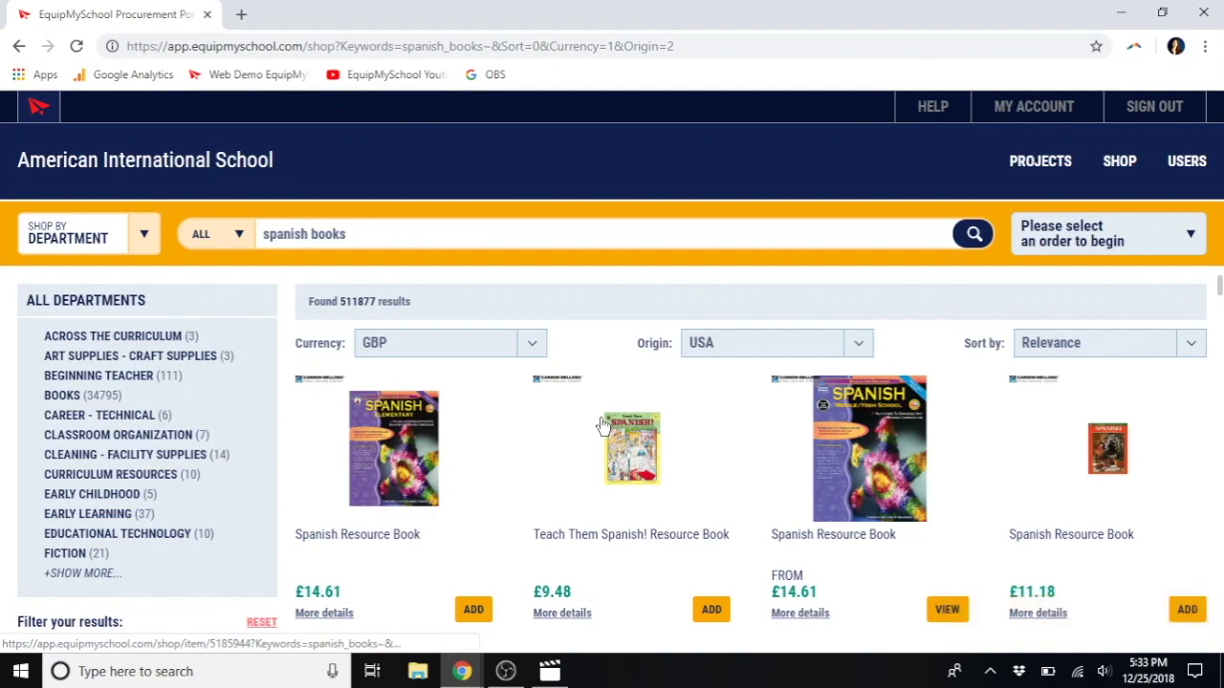
left_click(765, 350)
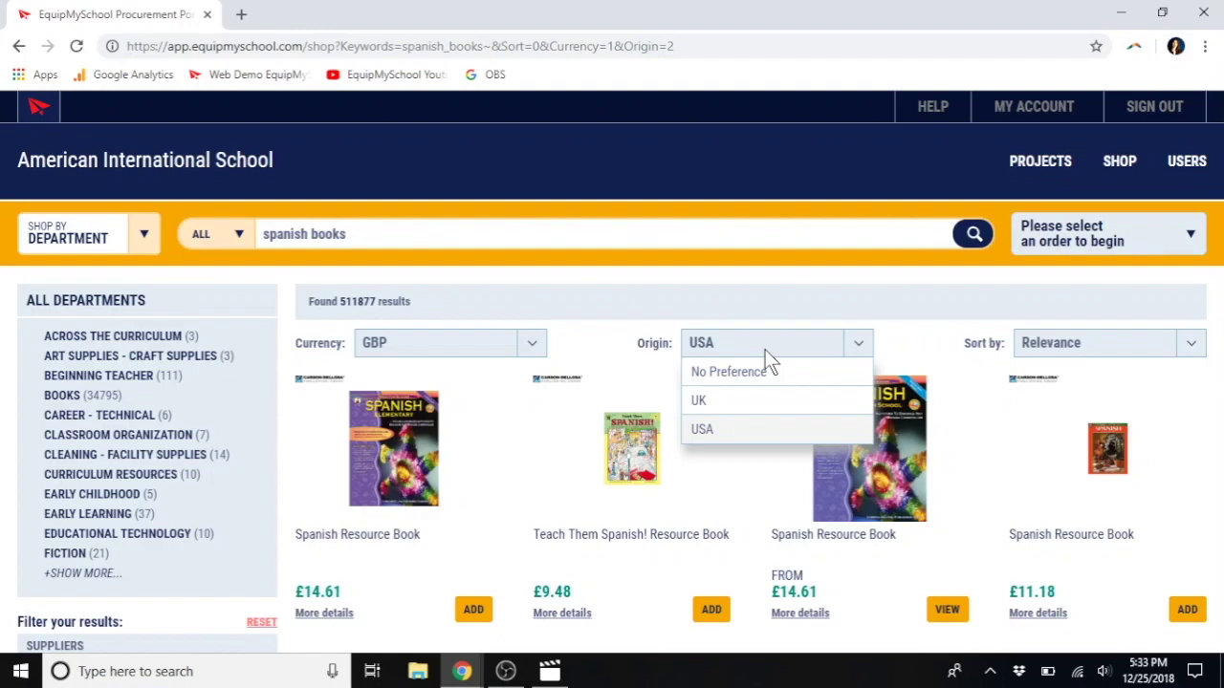
left_click(752, 413)
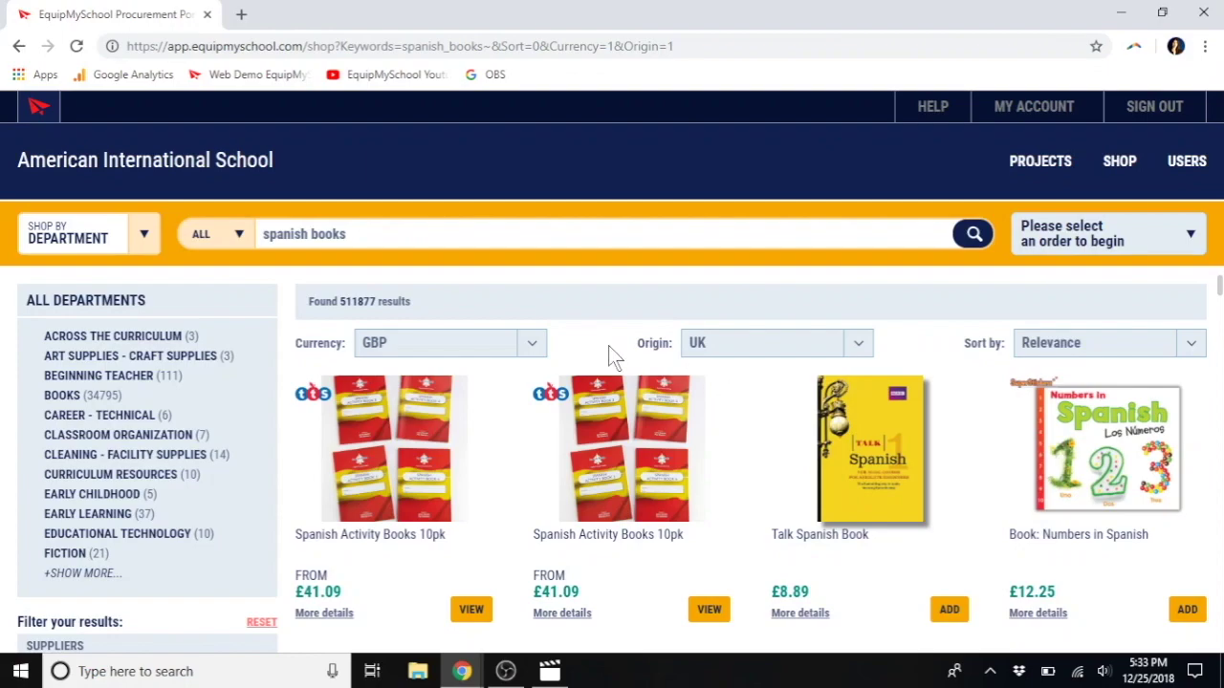
Step: Switch the results back to USD prices and USA-origin products
left_click(531, 347)
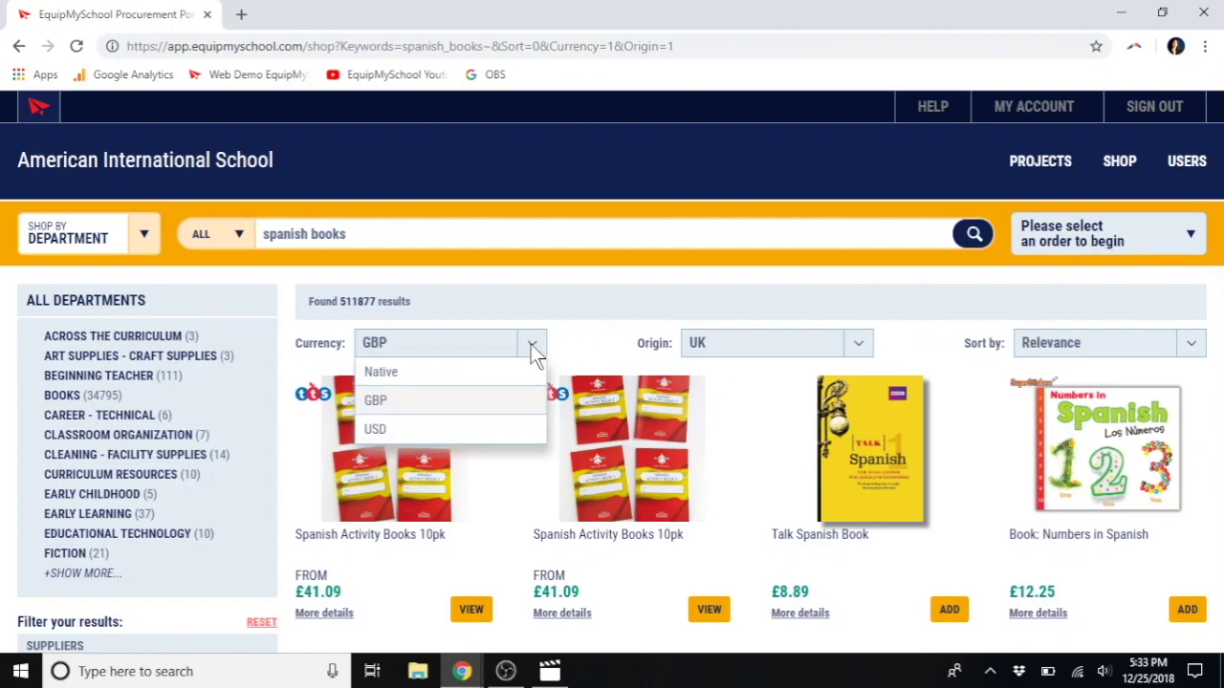
left_click(459, 431)
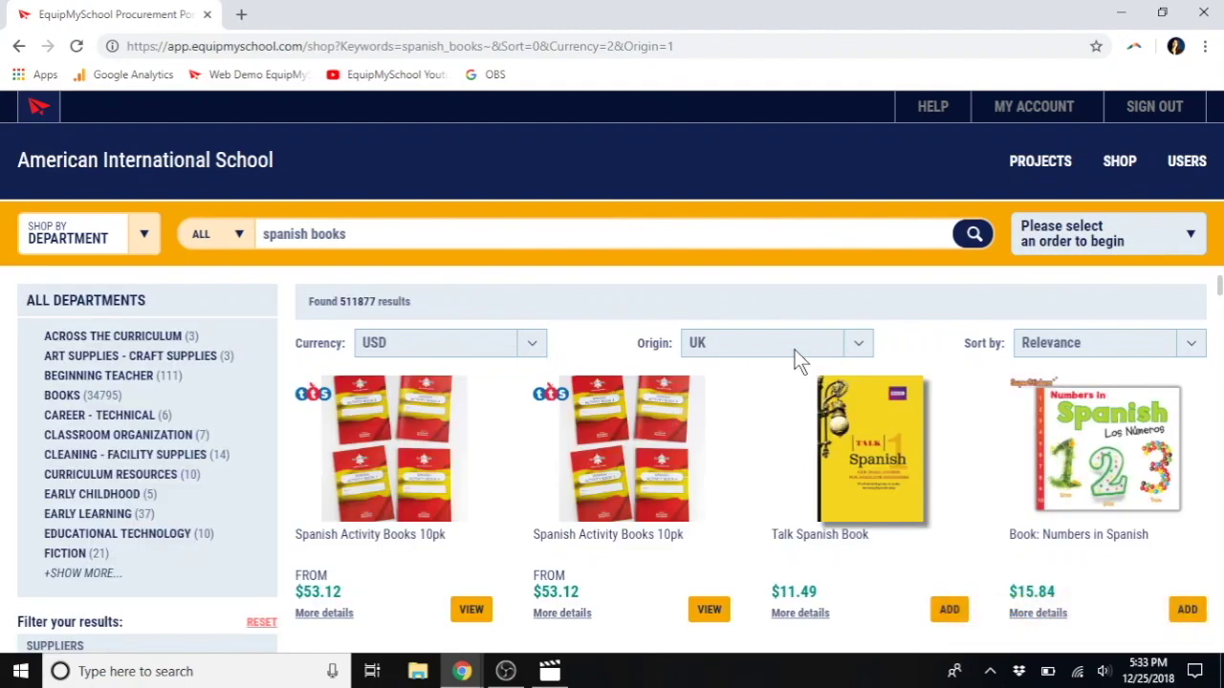
scroll(688, 564, "down", 4)
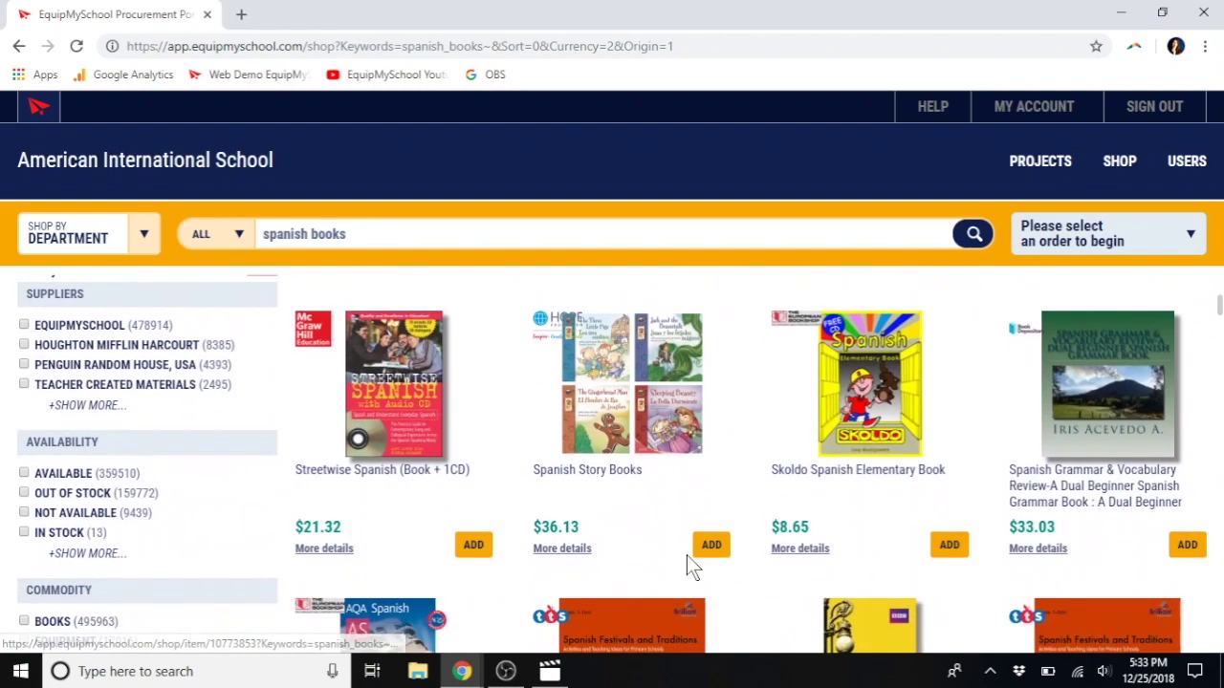
scroll(686, 555, "down", 3)
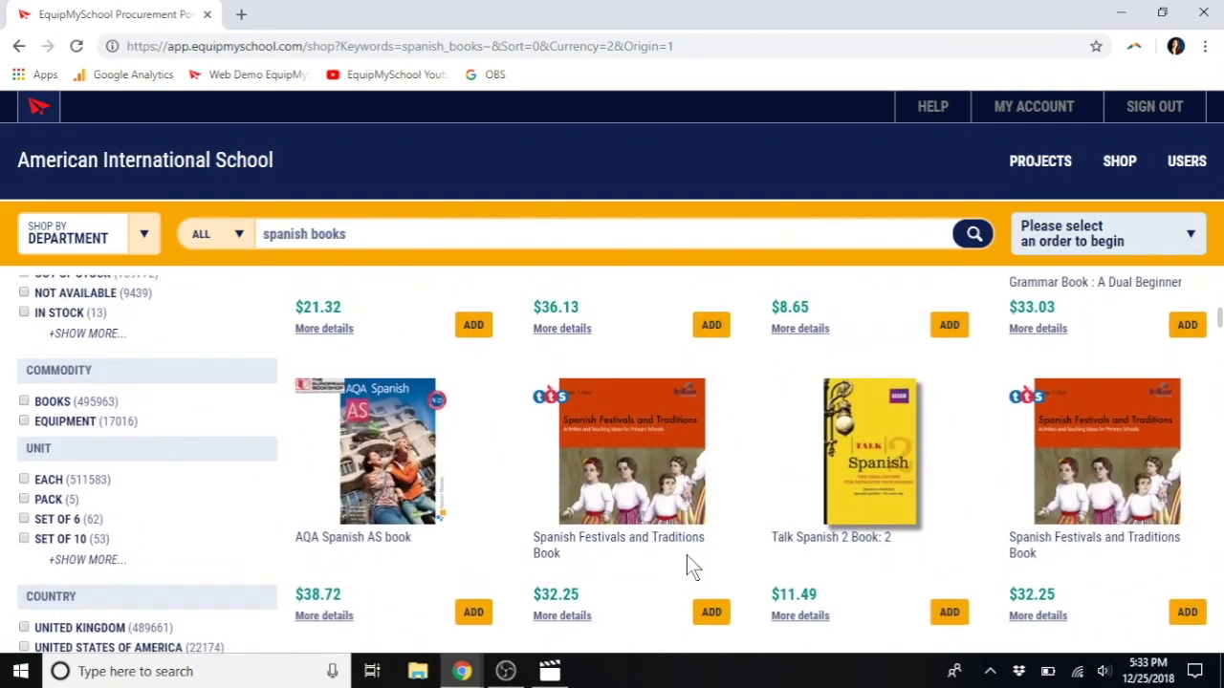
scroll(687, 566, "up", 7)
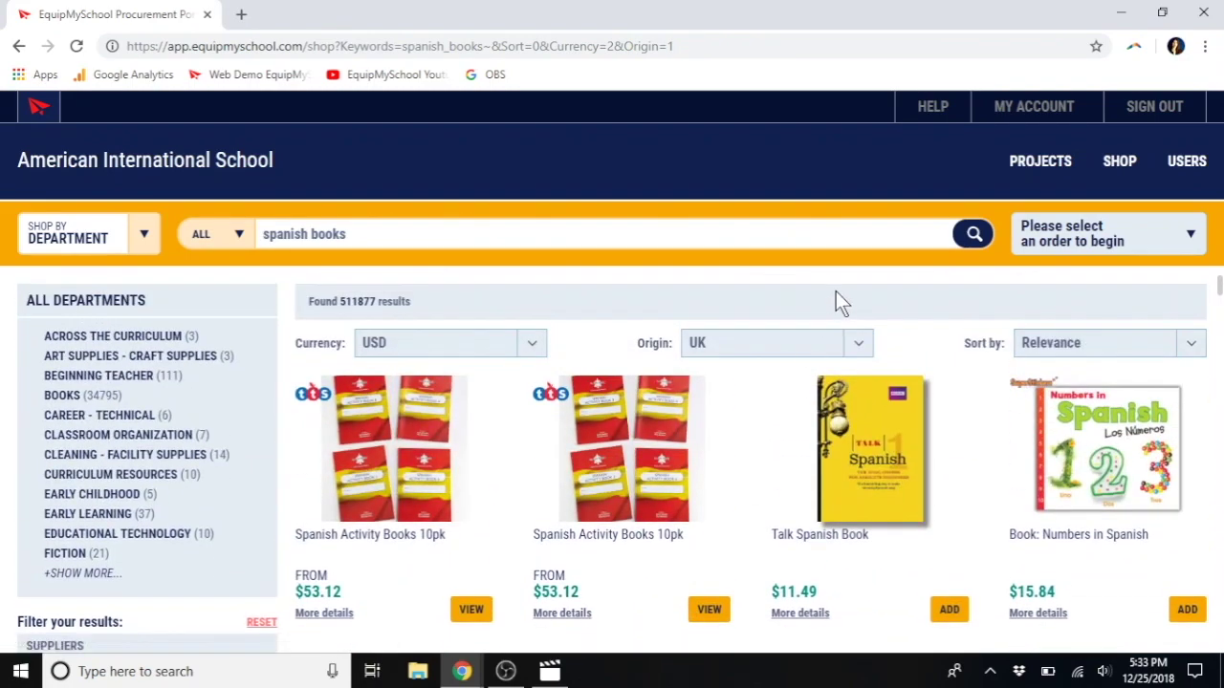
left_click(859, 342)
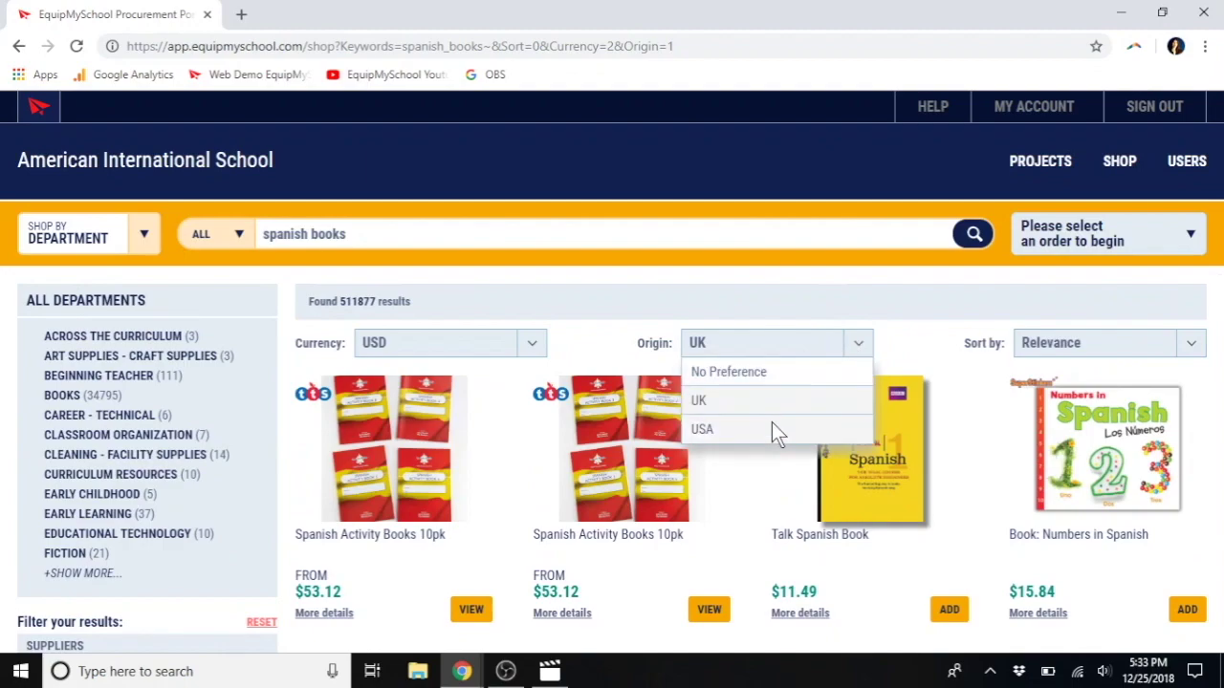
left_click(727, 432)
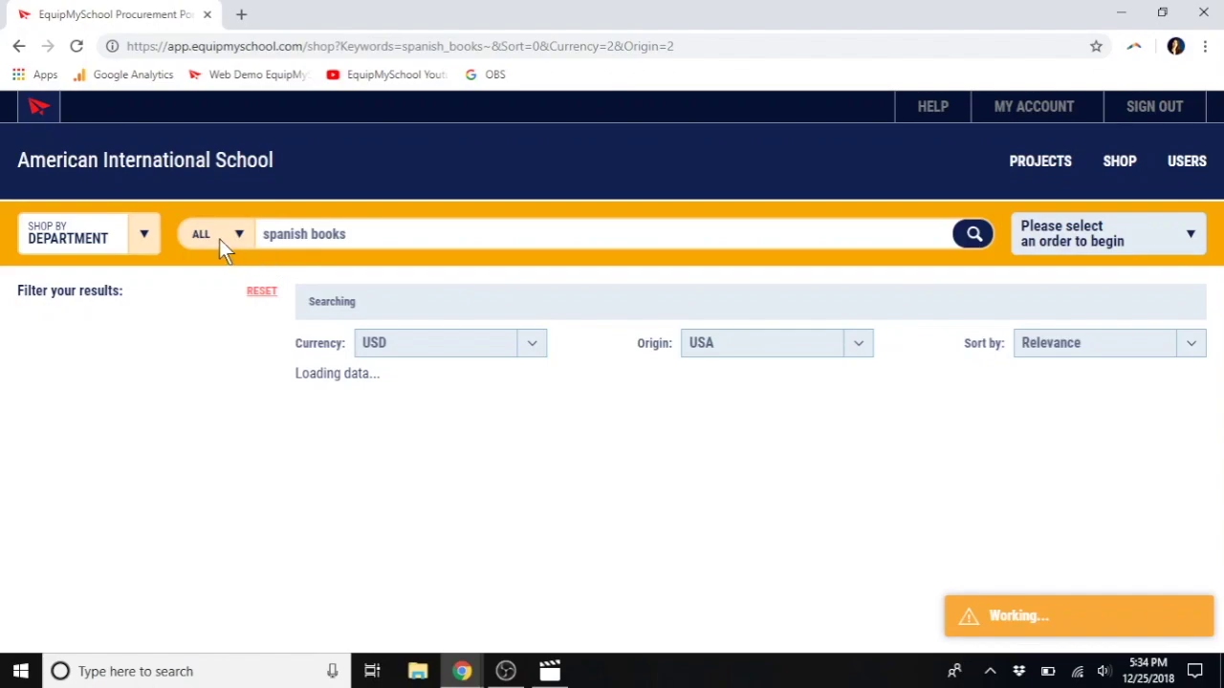
left_click(271, 239)
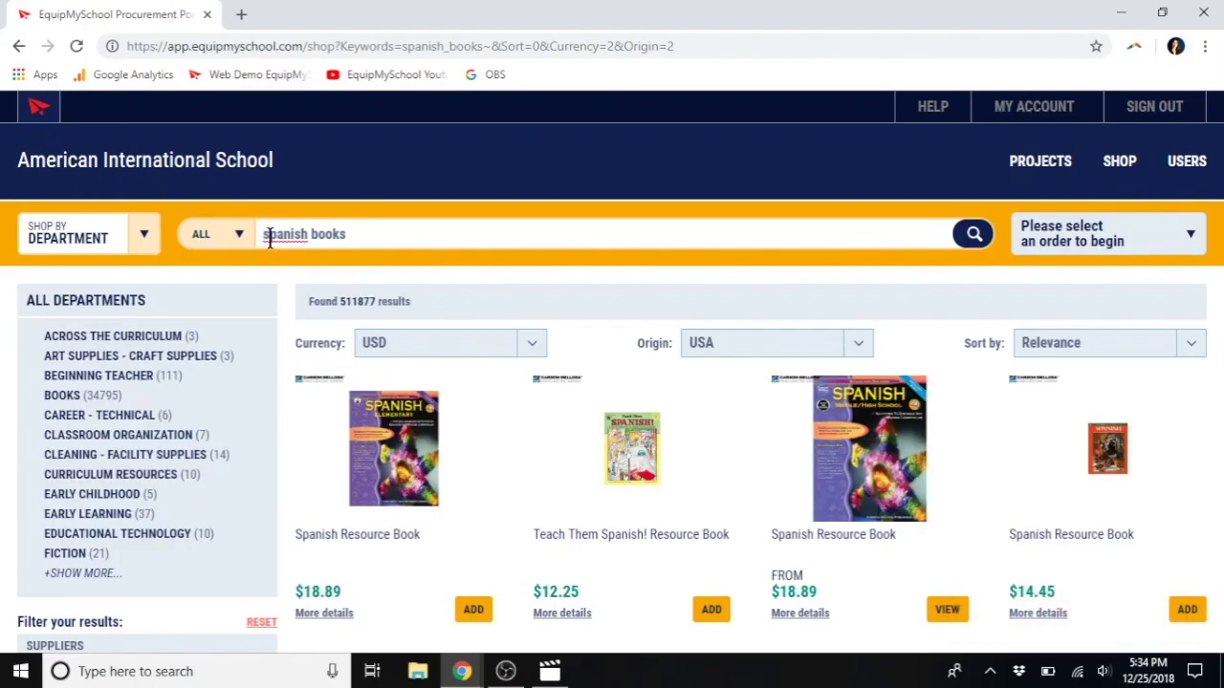
Step: Refine the search to 'high school spanish books' and browse the 275032 results
type("High sc")
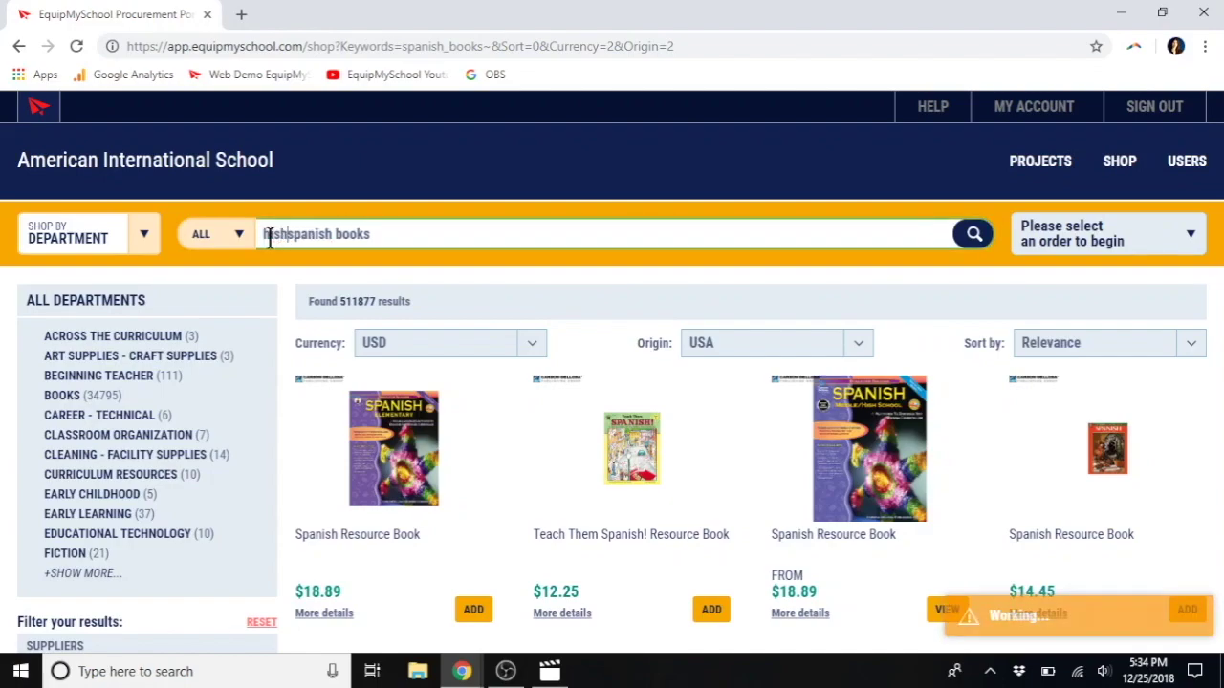
type("jool")
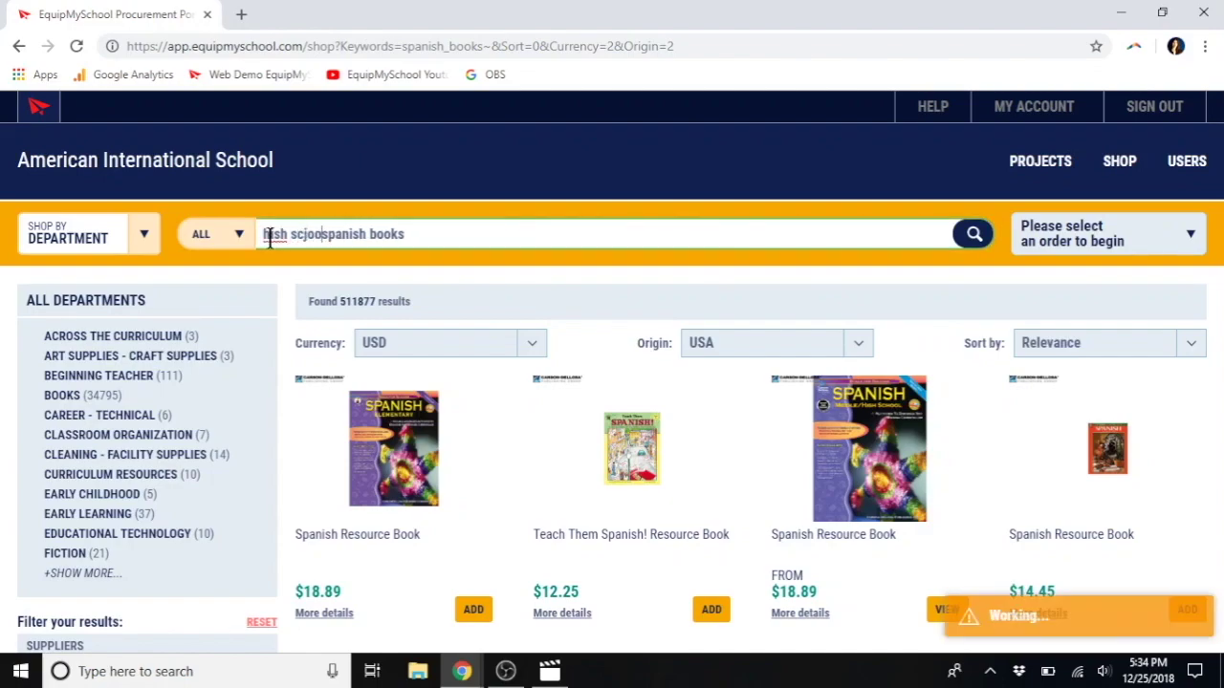
key("Left")
key("Left")
key("Left")
key("Left")
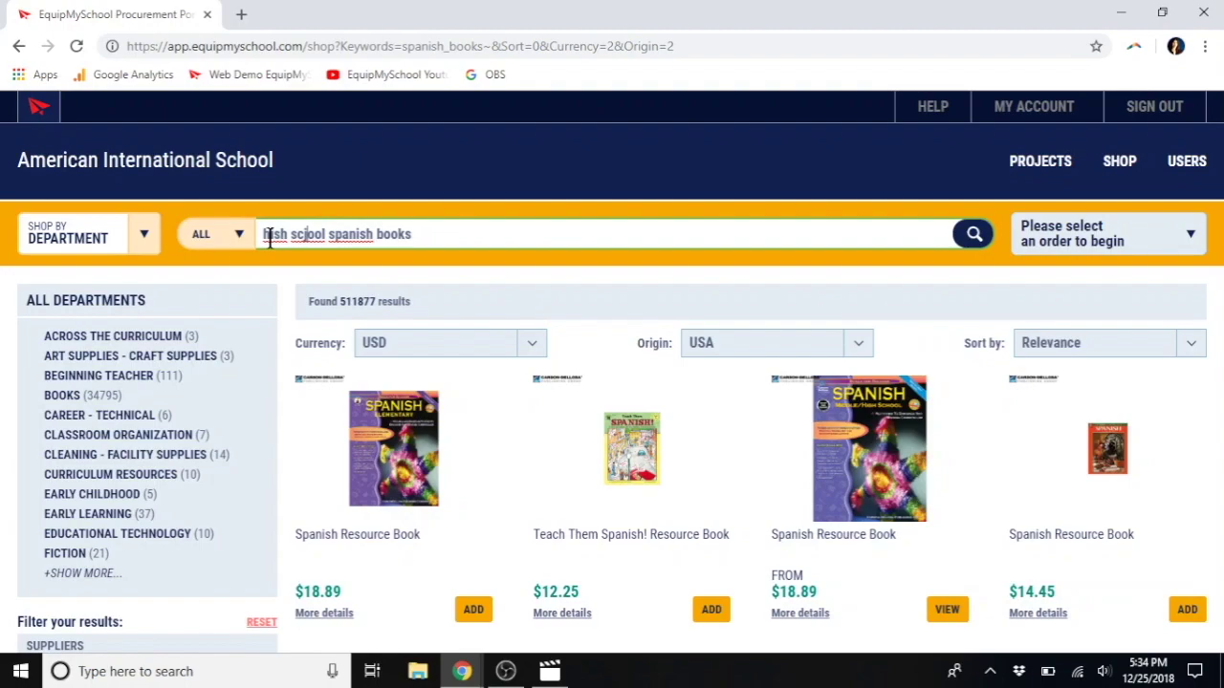
key("BackSpace")
key("BackSpace")
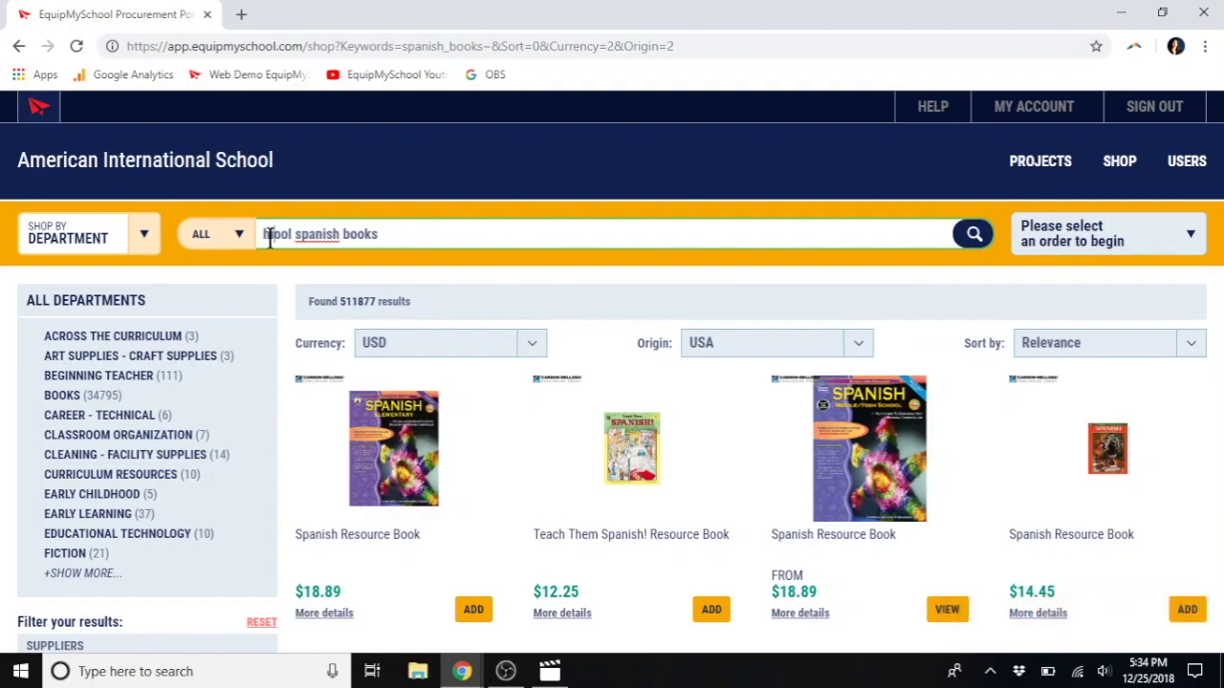
type("ch")
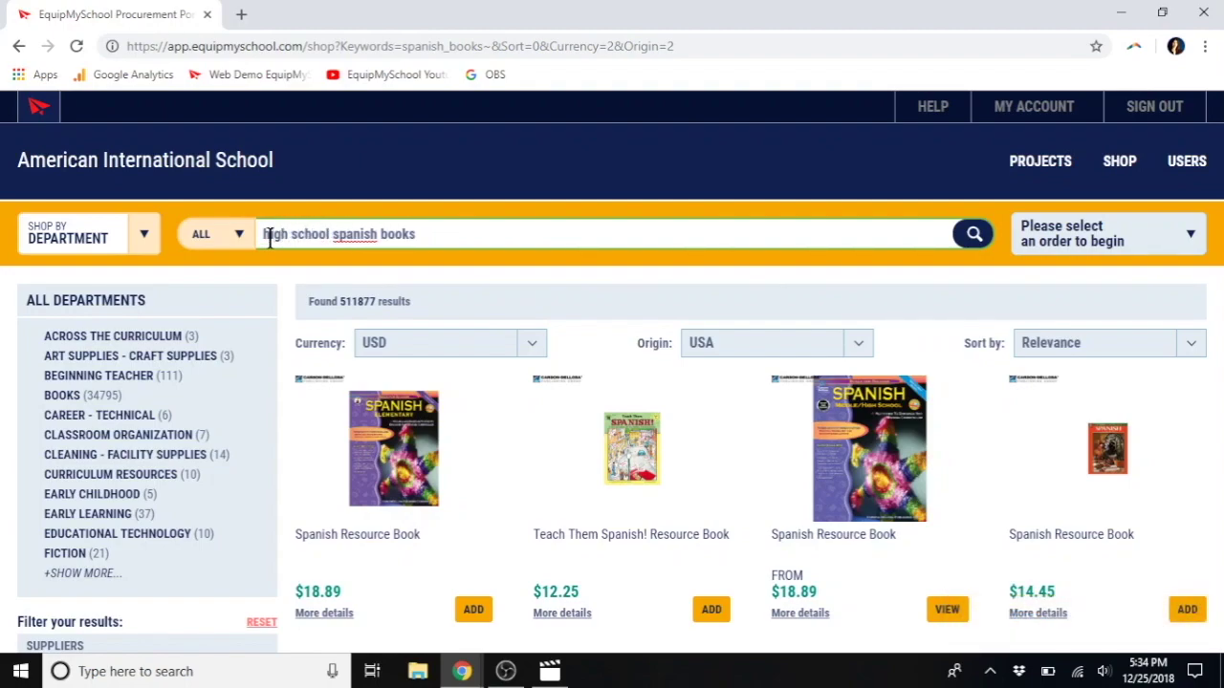
key("Return")
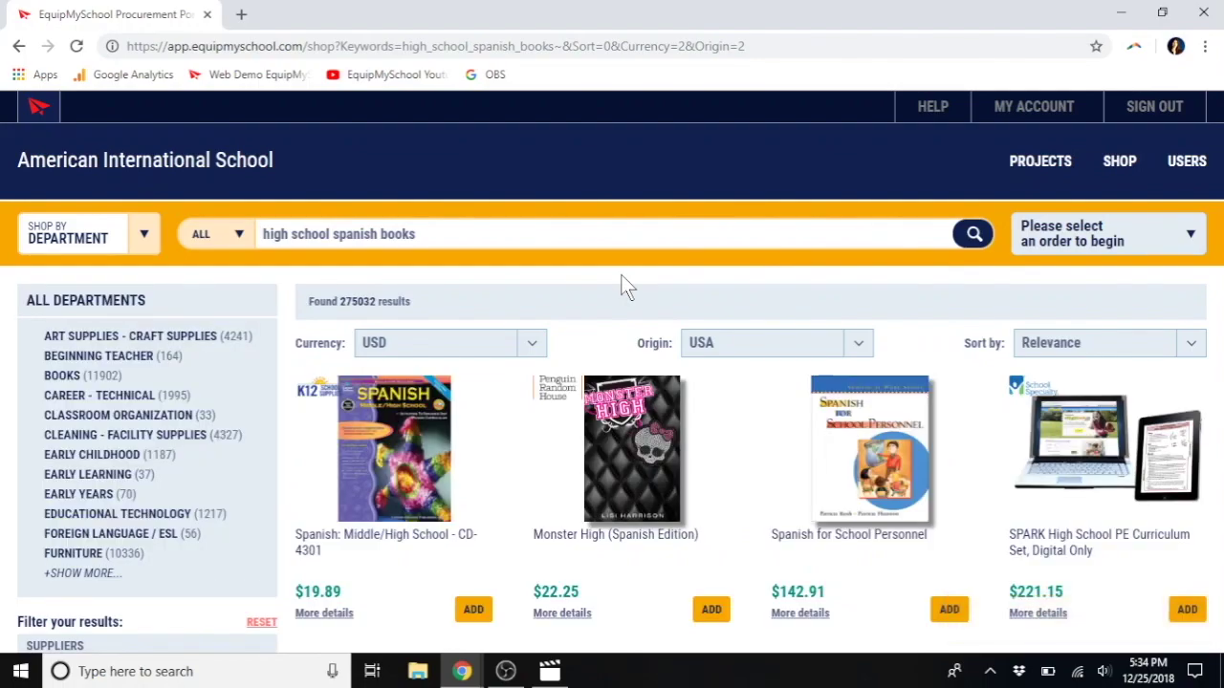
scroll(554, 500, "down", 2)
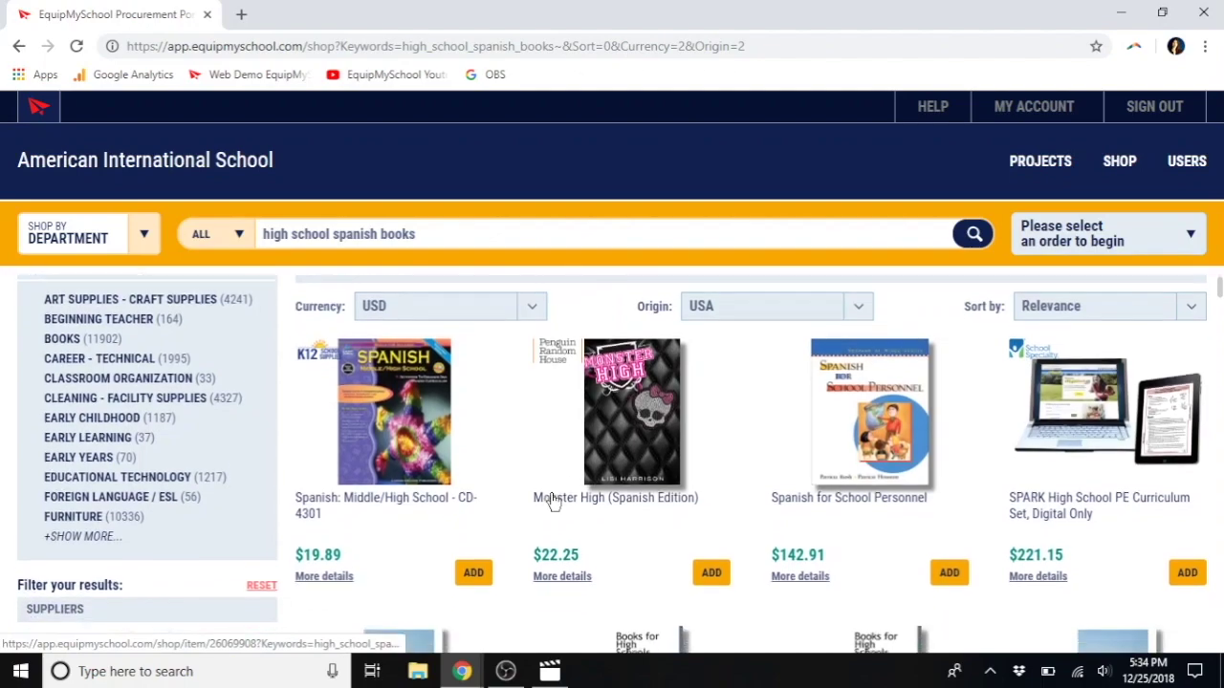
scroll(550, 493, "down", 3)
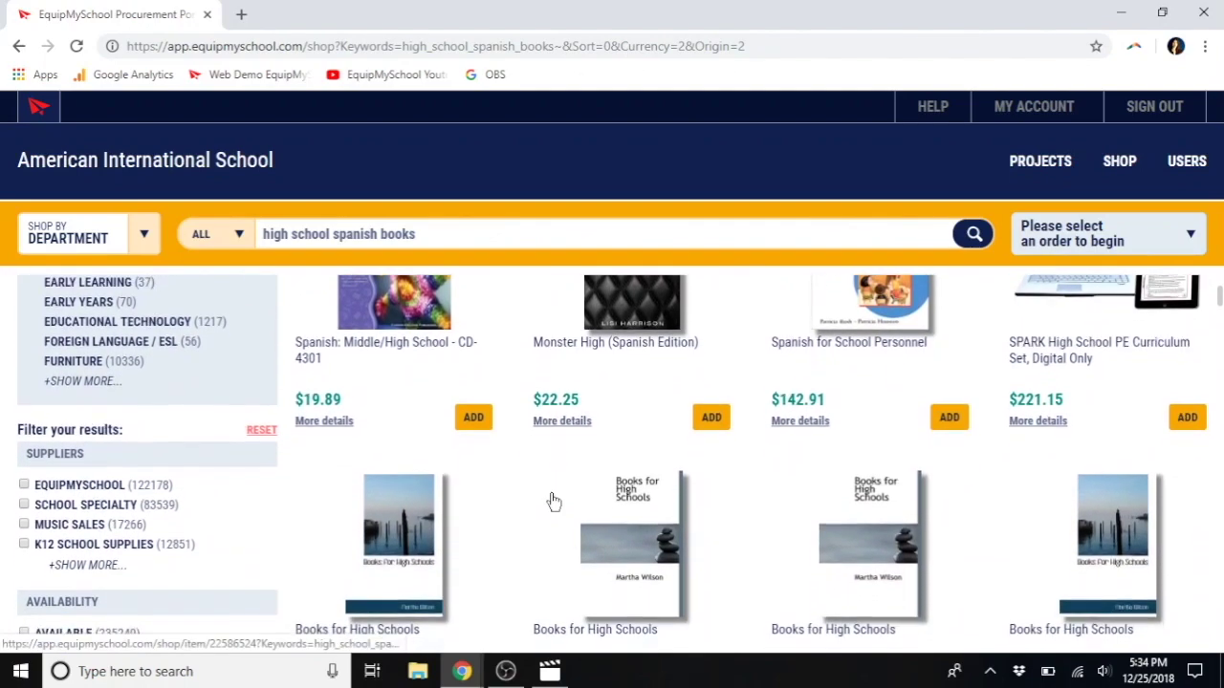
scroll(553, 501, "down", 2)
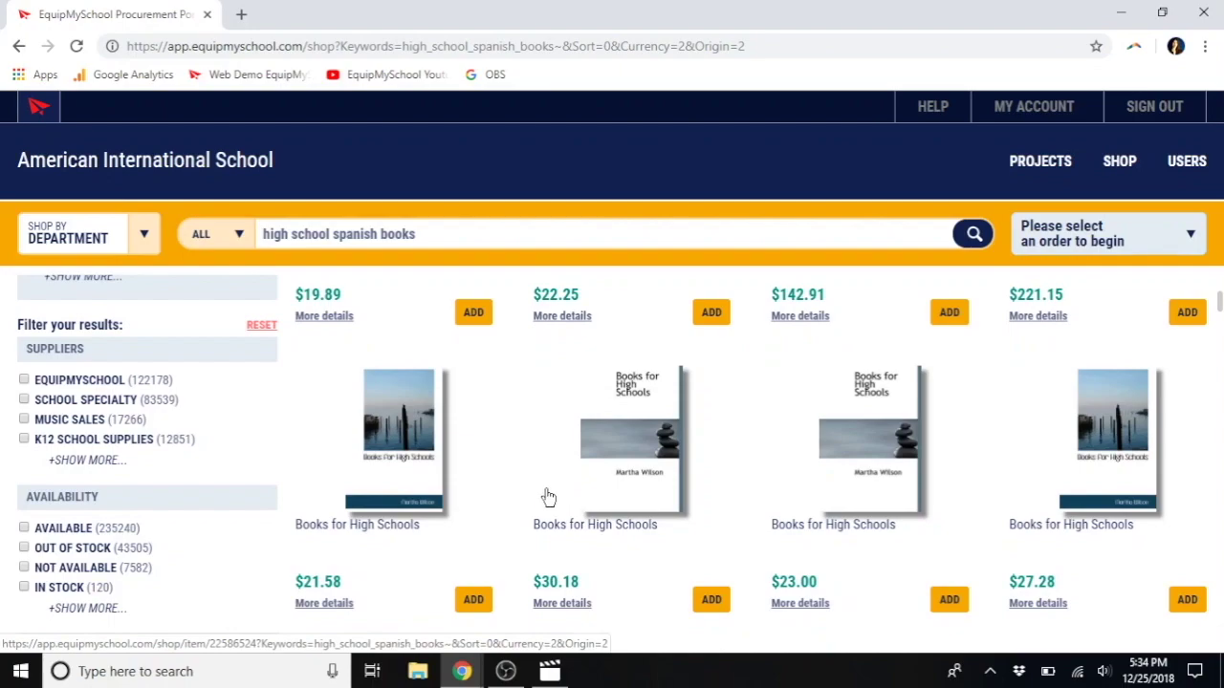
scroll(546, 497, "up", 6)
Step: Search for 'plastic chairs' and scroll through the results
left_click(526, 226)
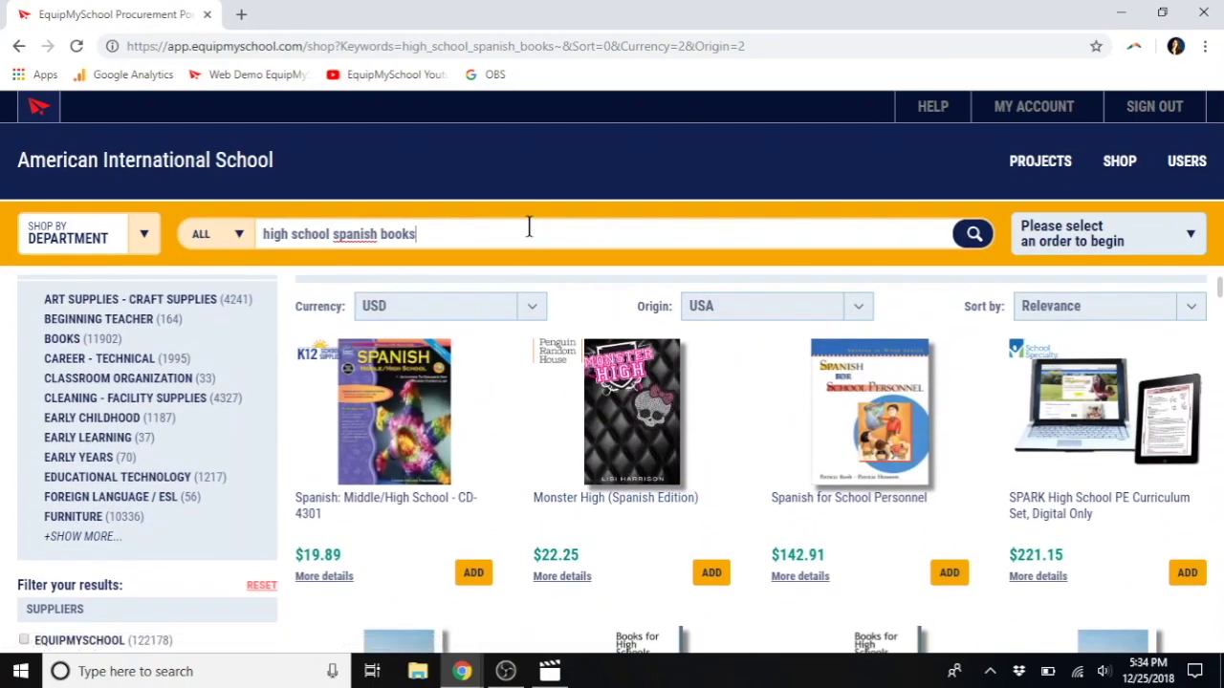
key("ctrl+a")
type("plastic chairs")
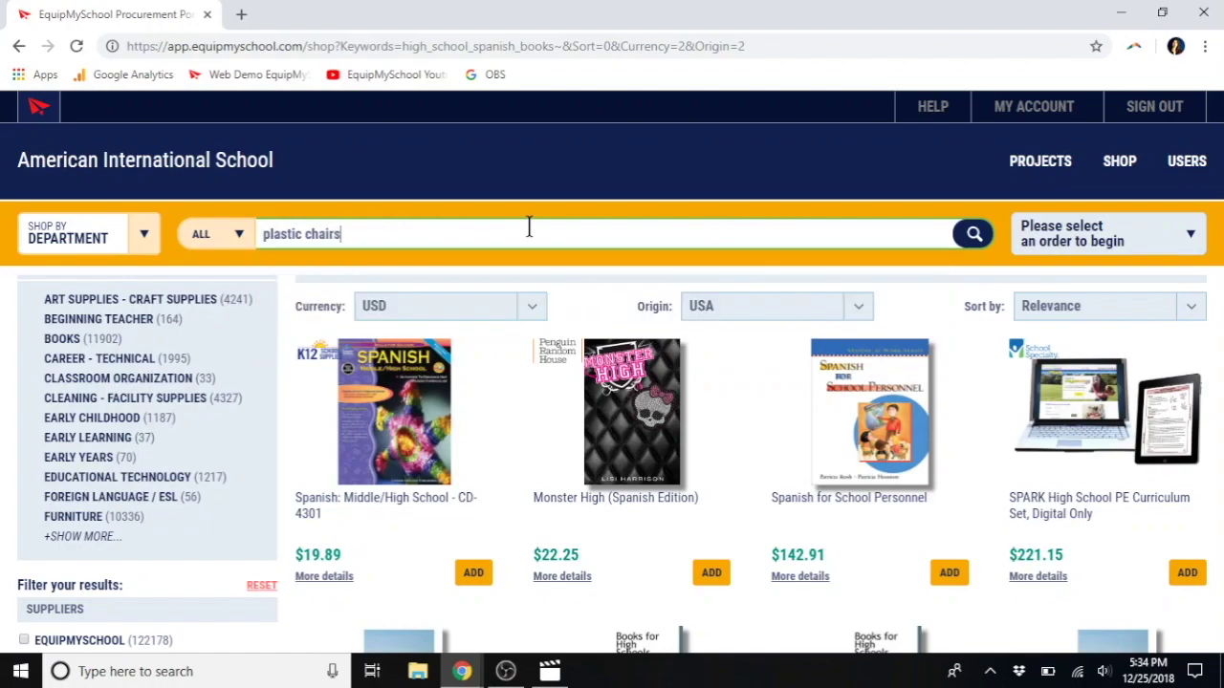
key("Return")
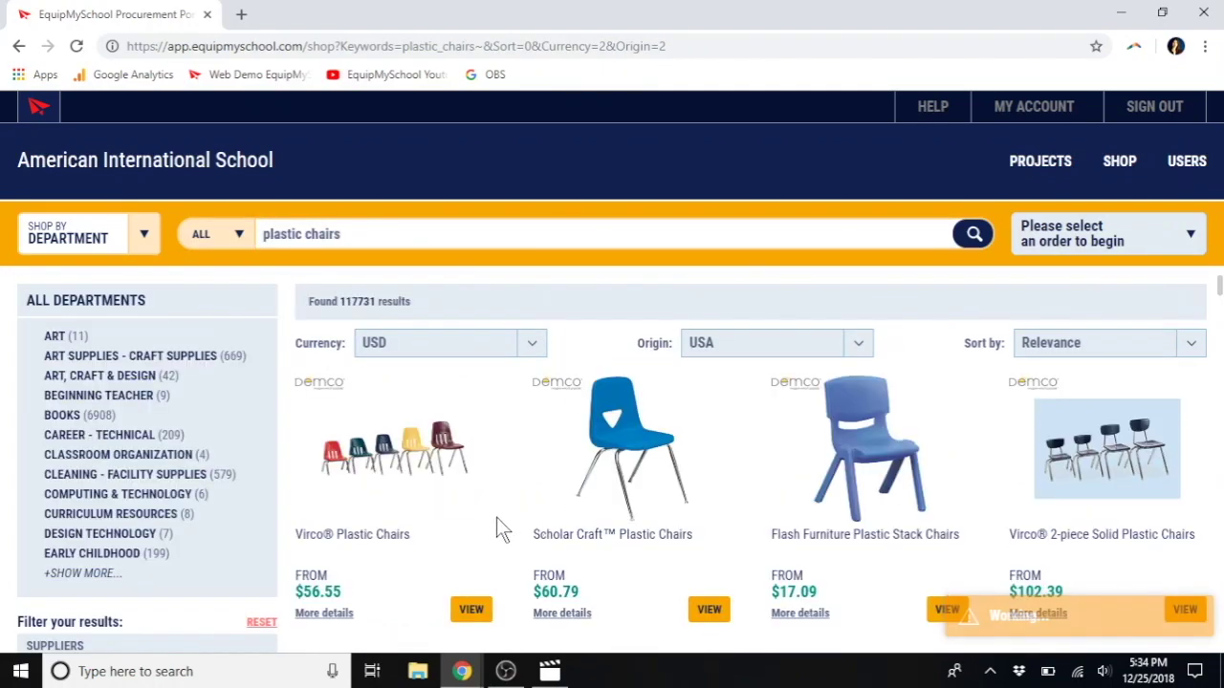
scroll(496, 517, "down", 3)
scroll(496, 517, "down", 5)
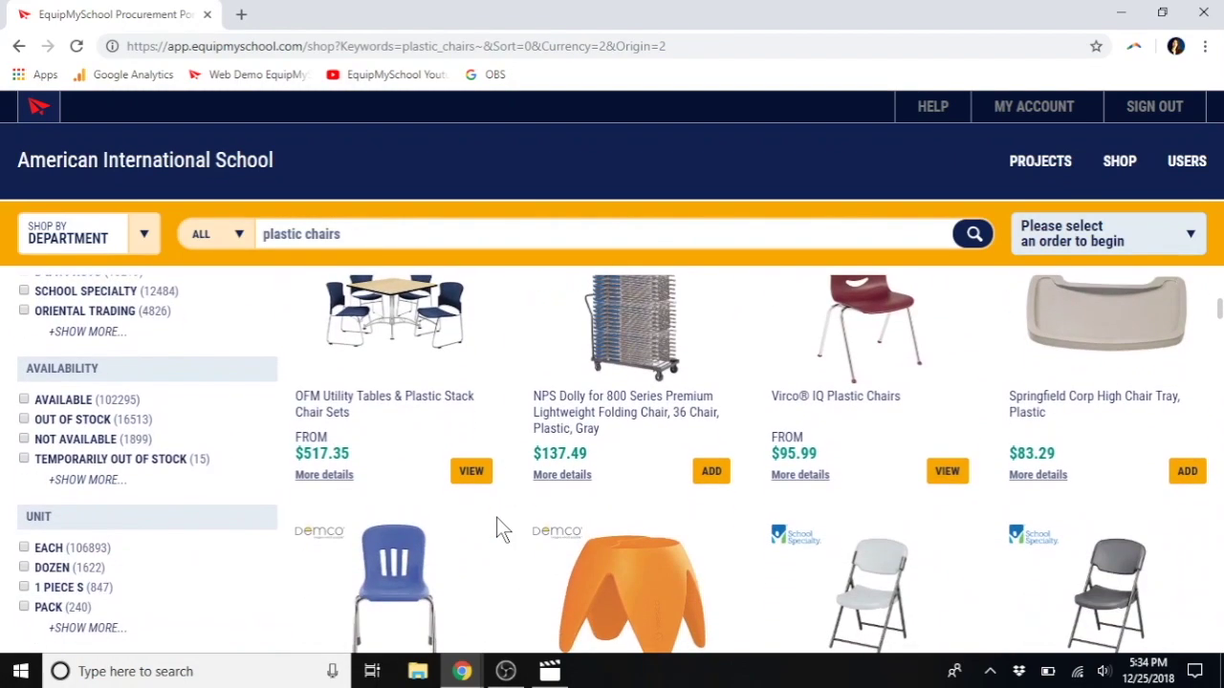
scroll(496, 517, "down", 2)
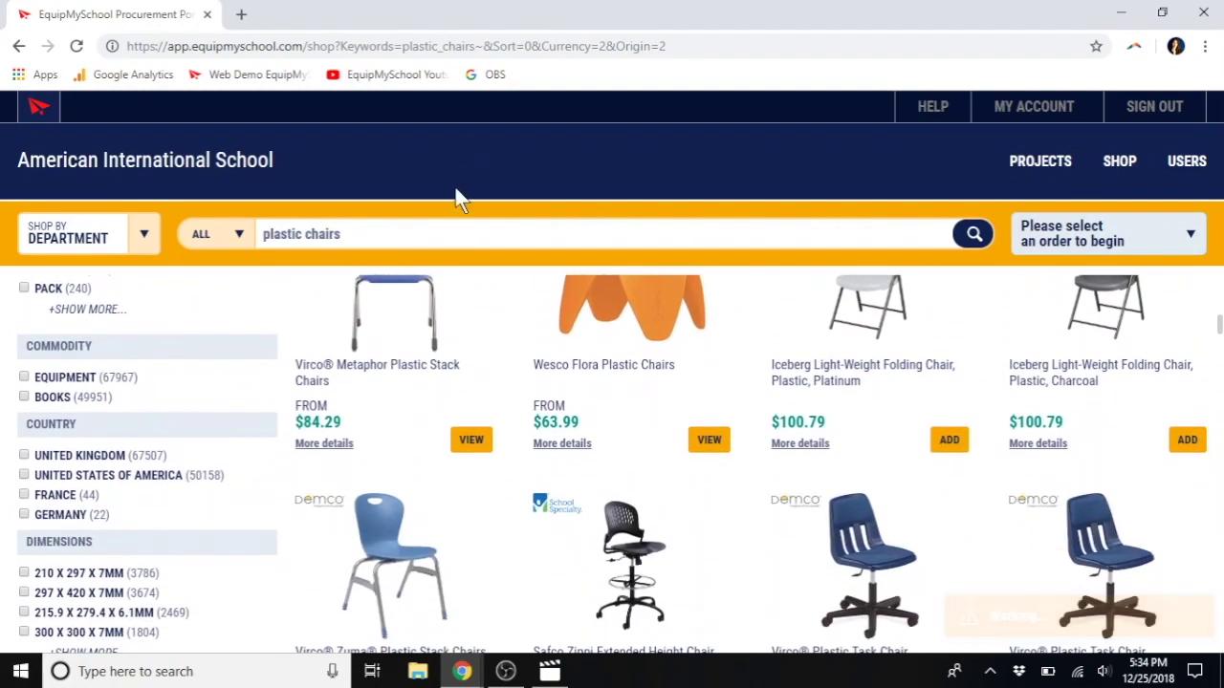
Step: Search for 'office chairs' and limit the results to UK-origin products
triple_click(459, 230)
type("office chairs")
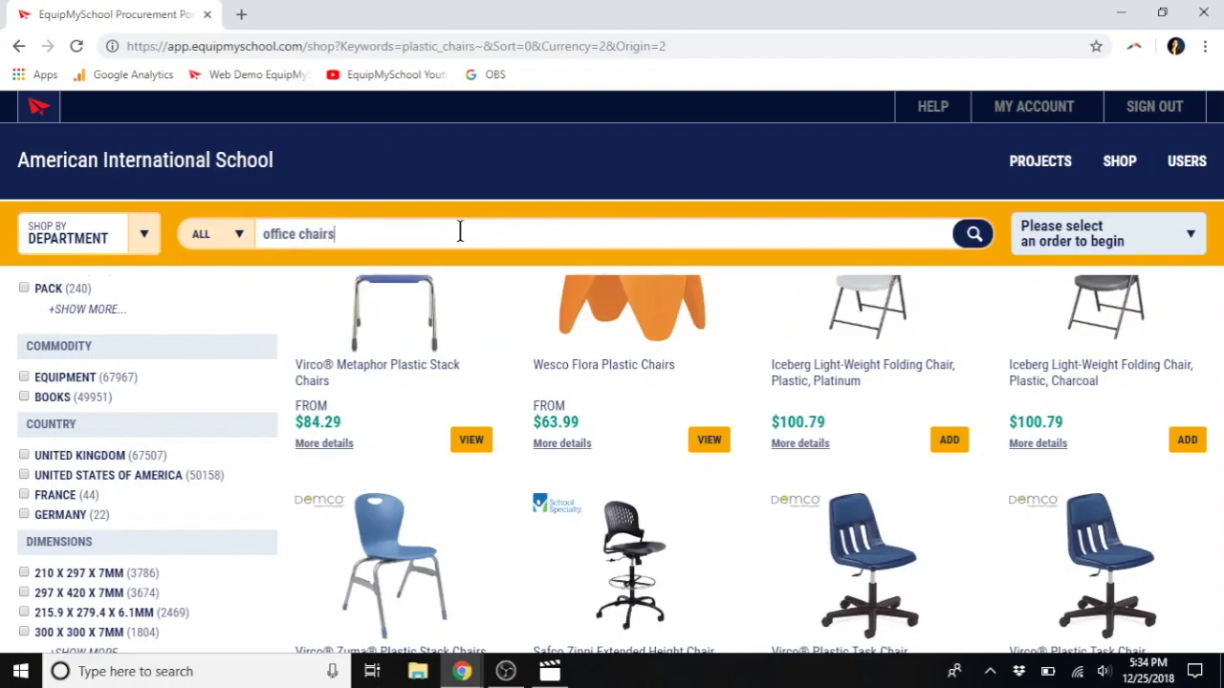
key("Return")
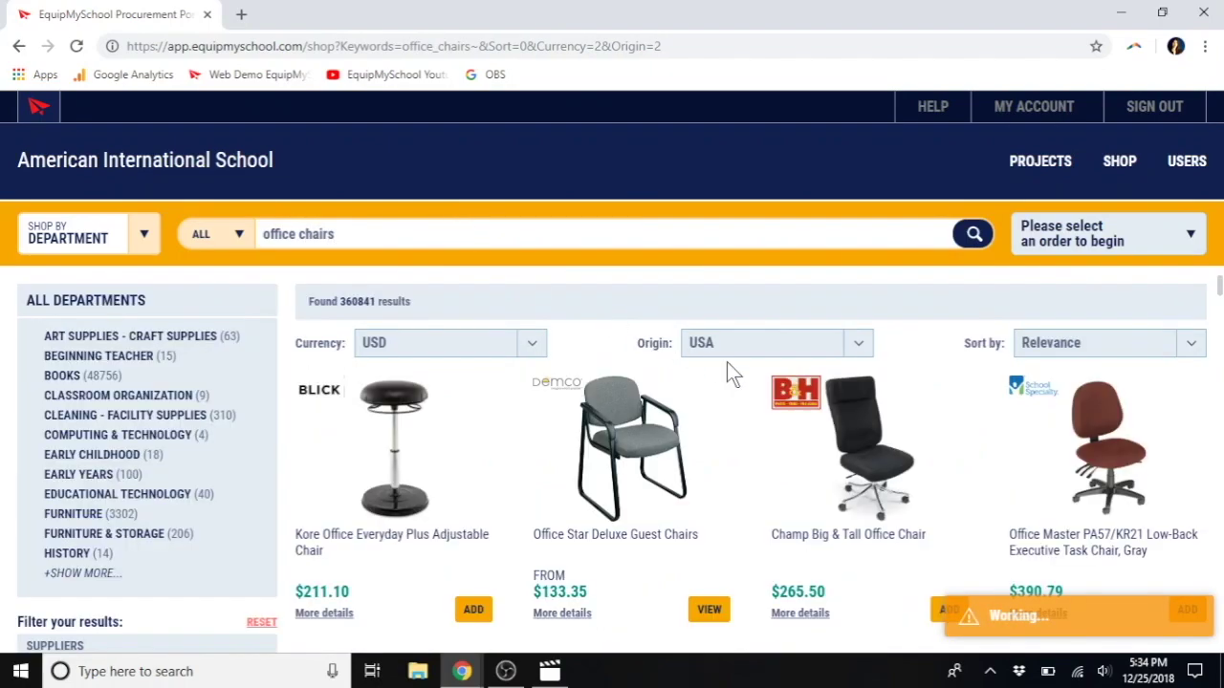
left_click(776, 349)
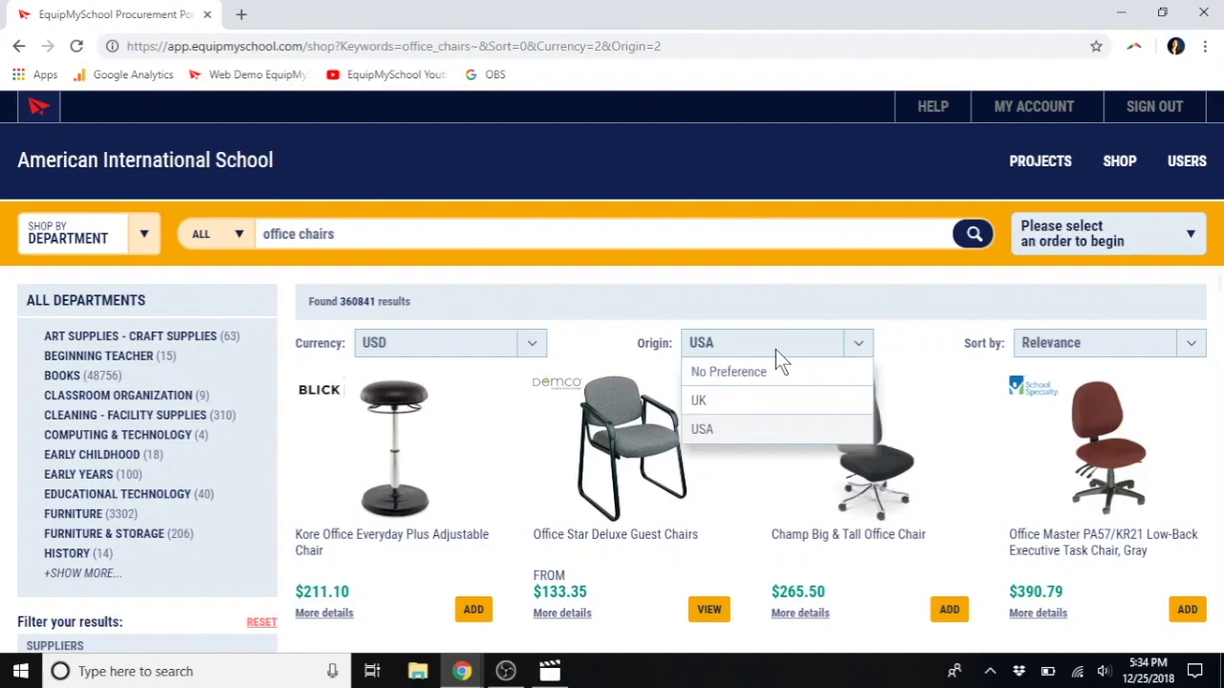
left_click(732, 406)
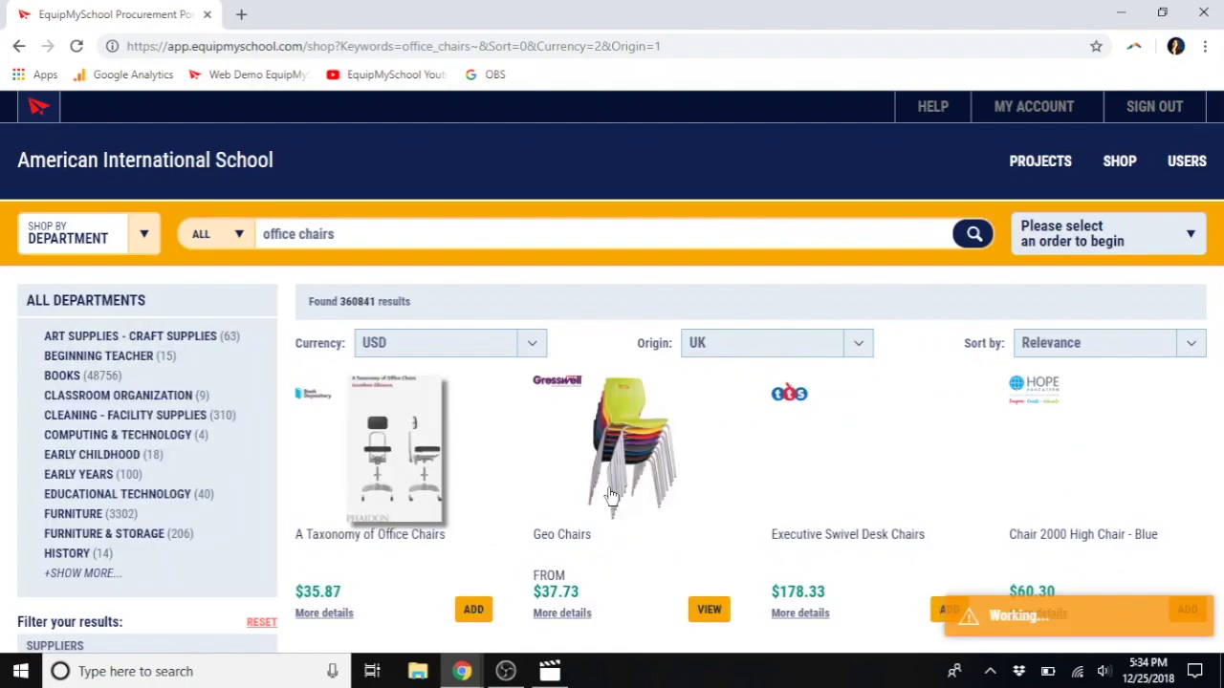
scroll(552, 545, "down", 2)
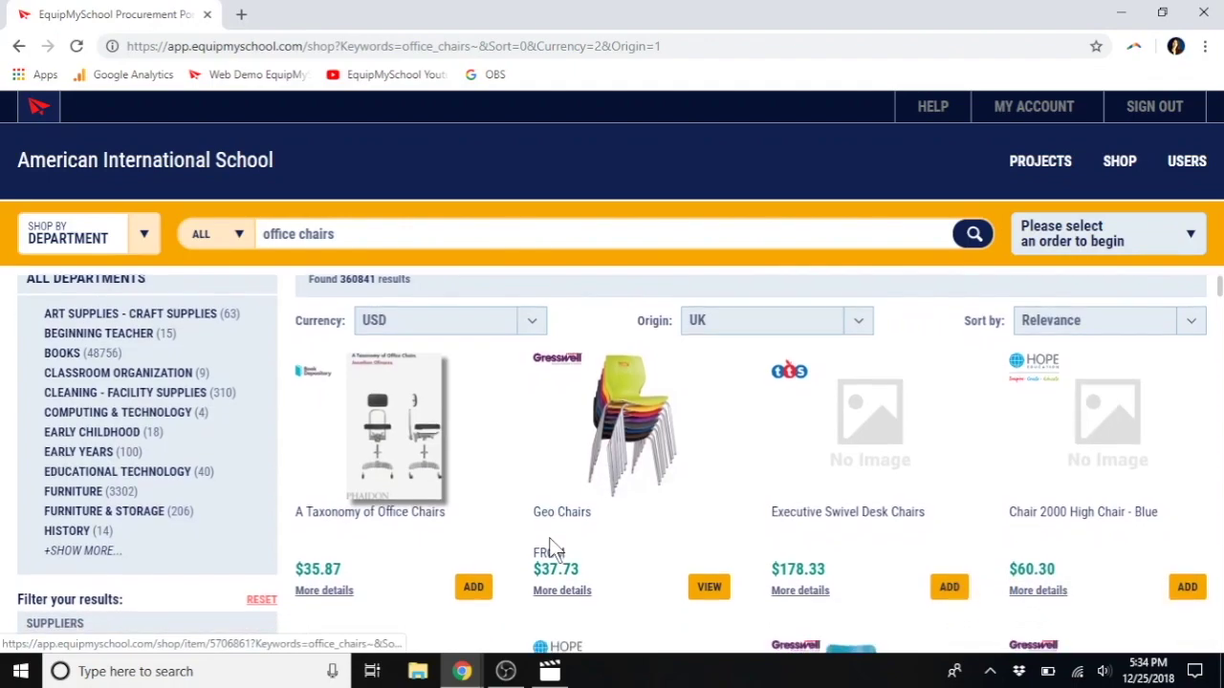
scroll(552, 550, "down", 1)
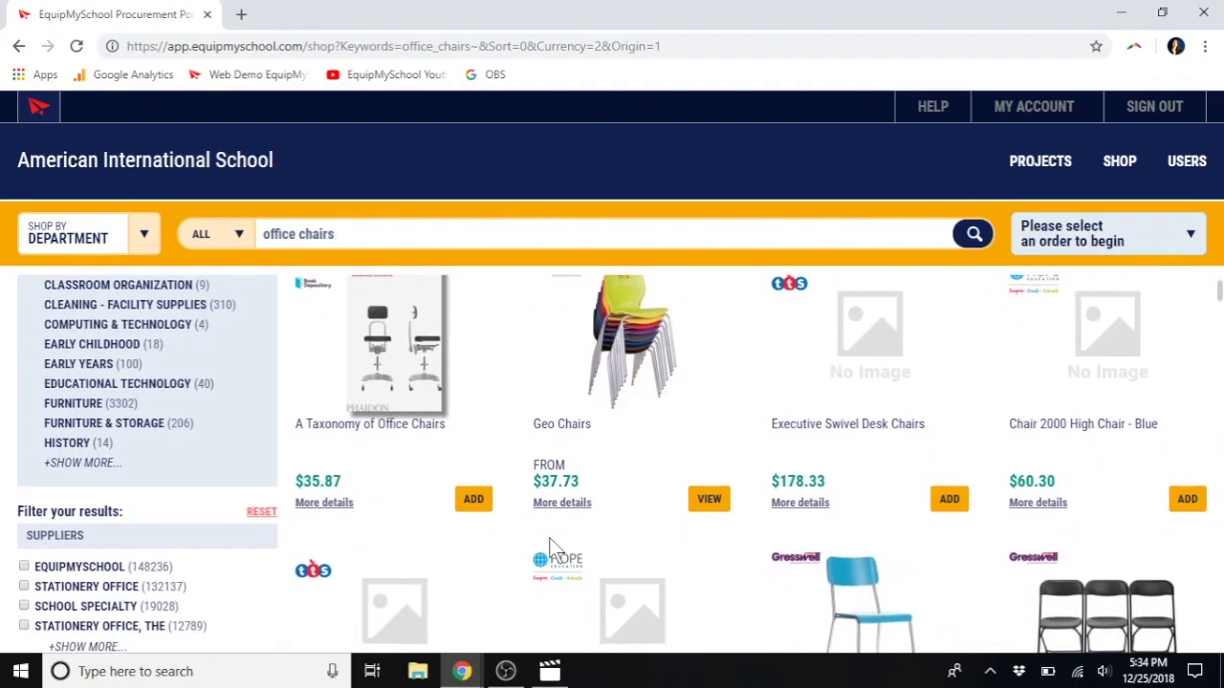
scroll(550, 554, "down", 1)
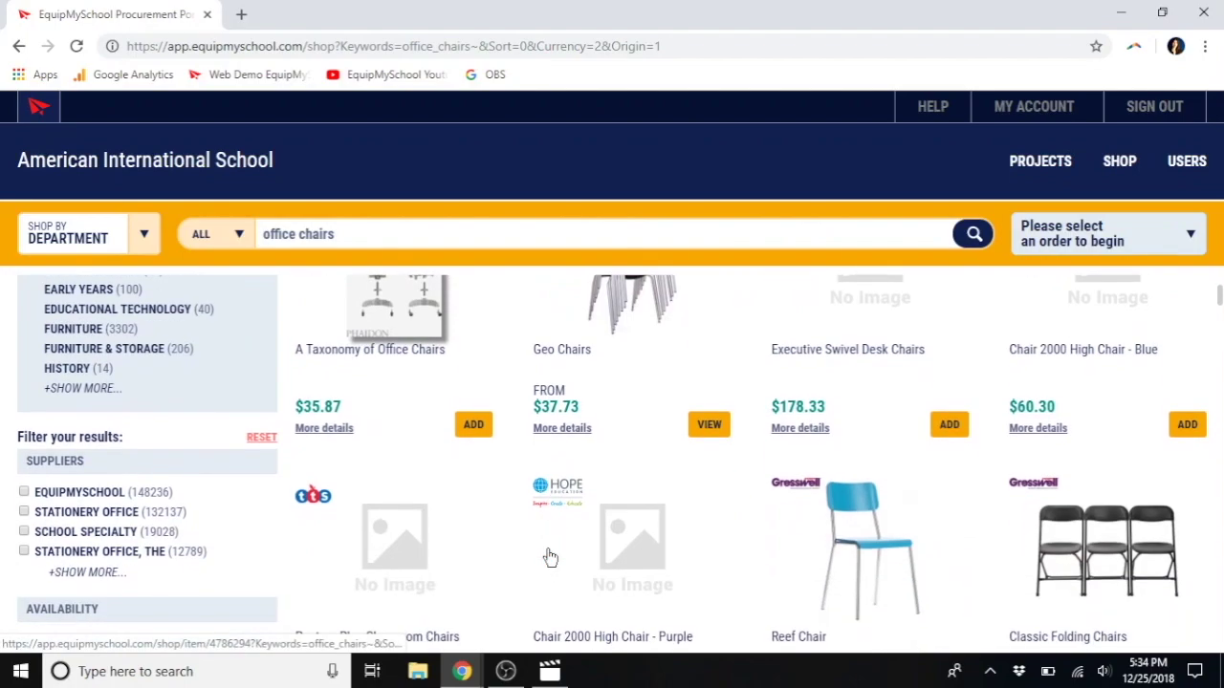
scroll(549, 557, "down", 1)
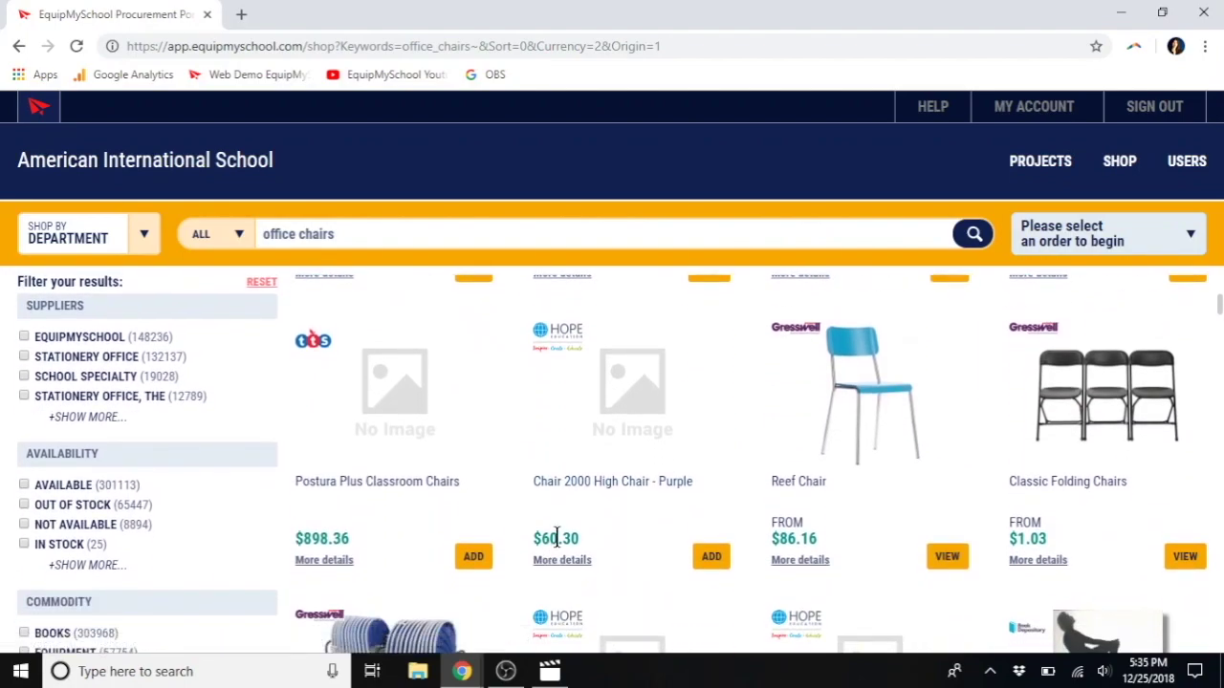
scroll(557, 537, "up", 2)
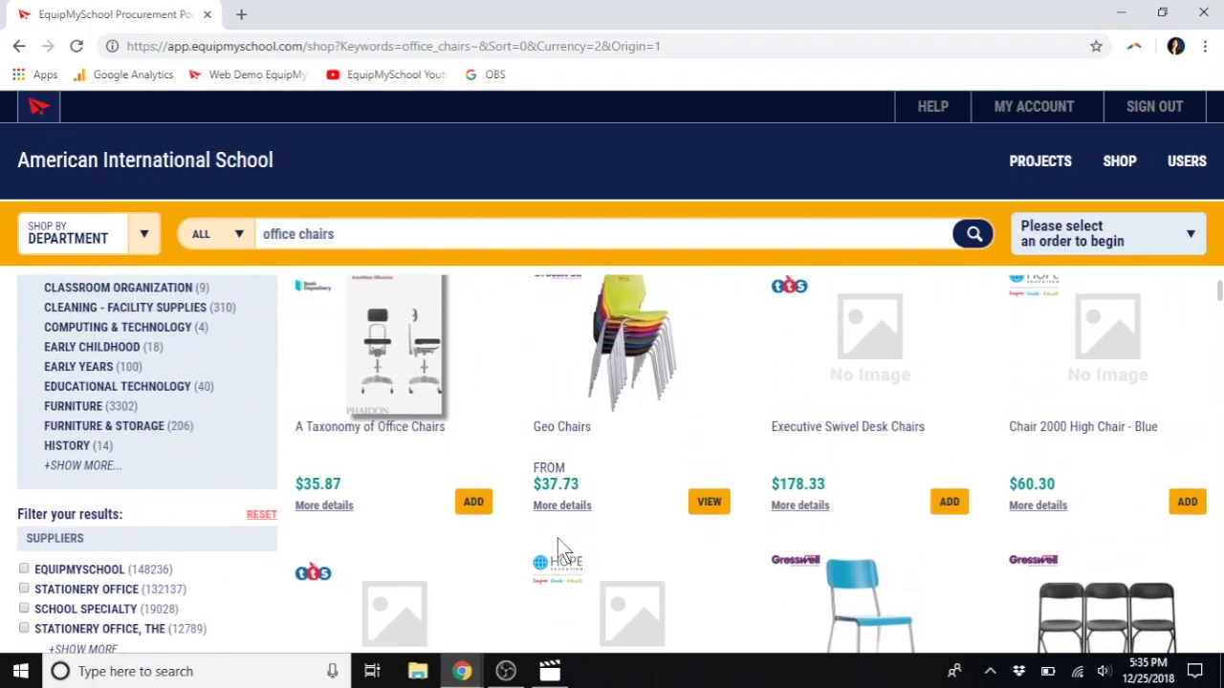
scroll(559, 540, "up", 1)
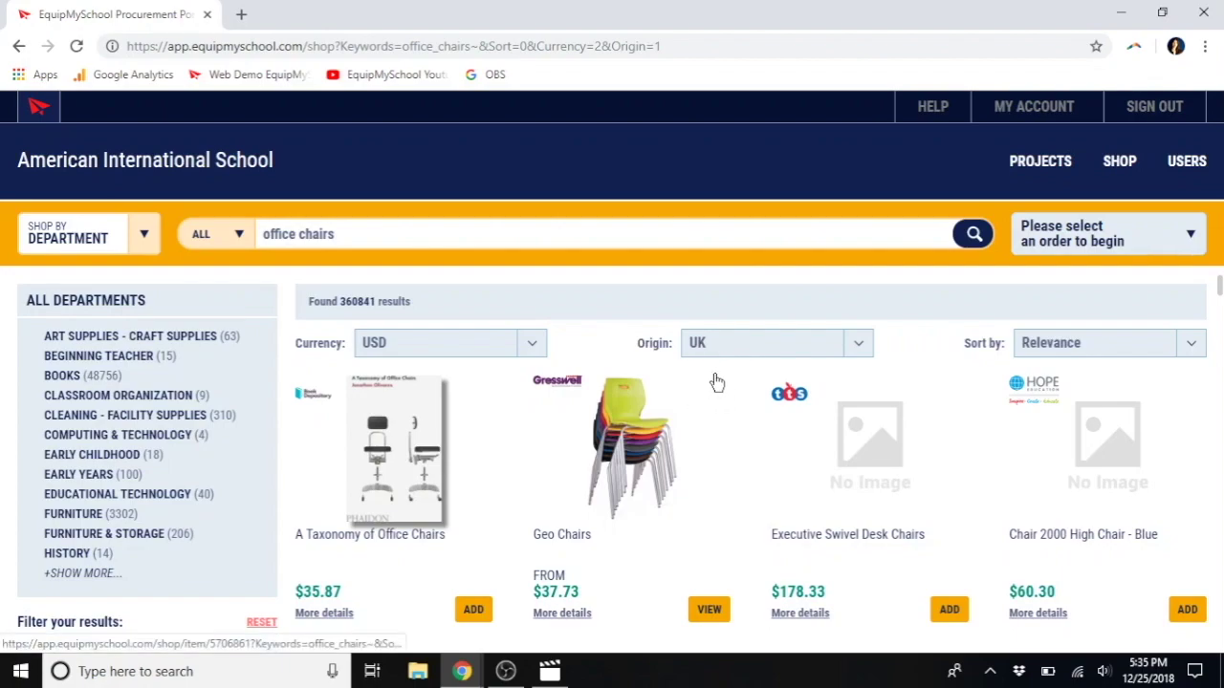
left_click(1186, 163)
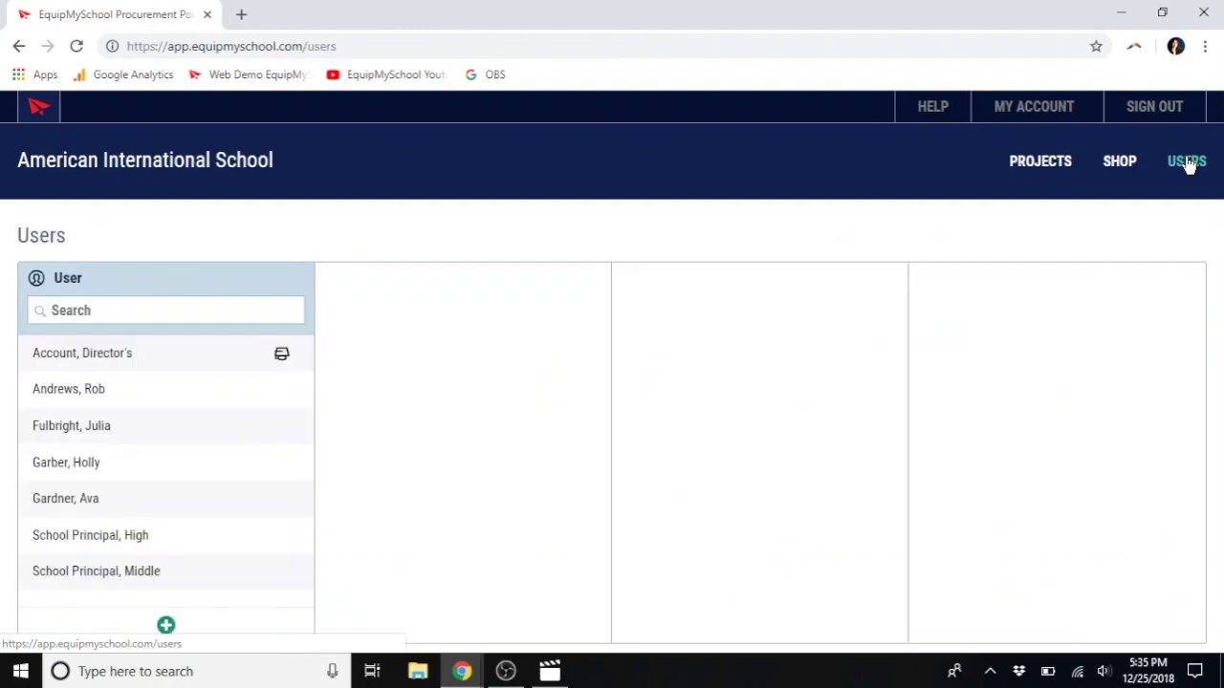
Step: Open the Import Many Users bulk form from the Users page, then close it unused
left_click(125, 371)
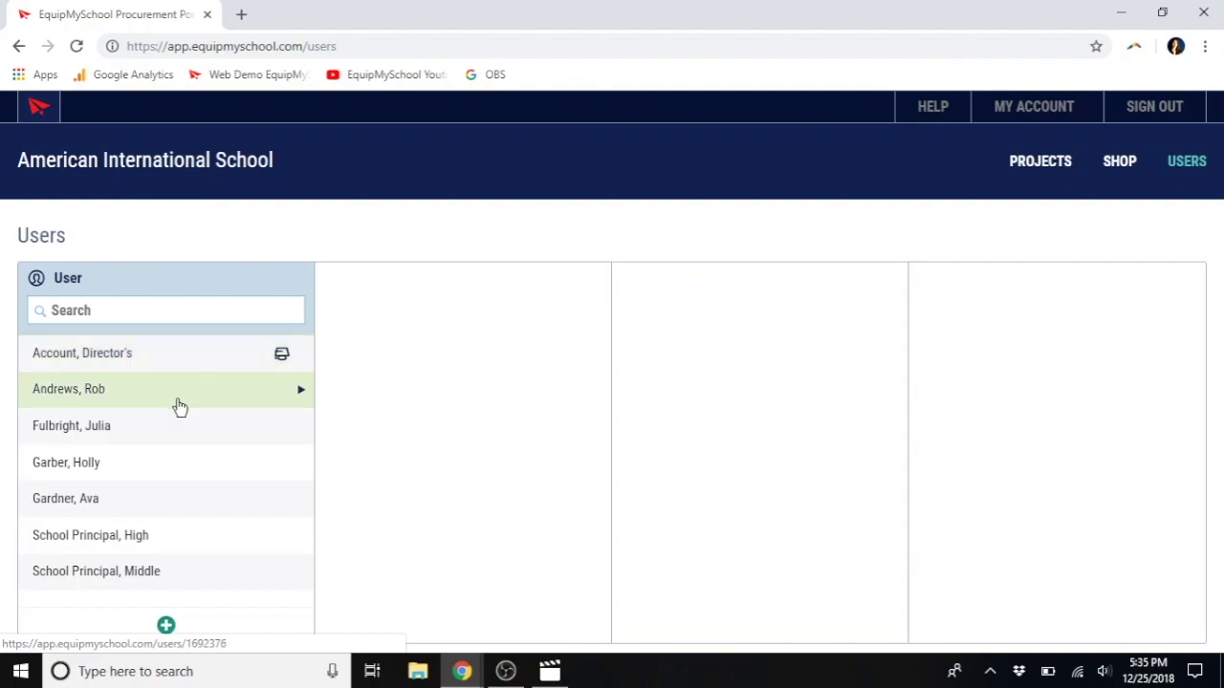
left_click(167, 627)
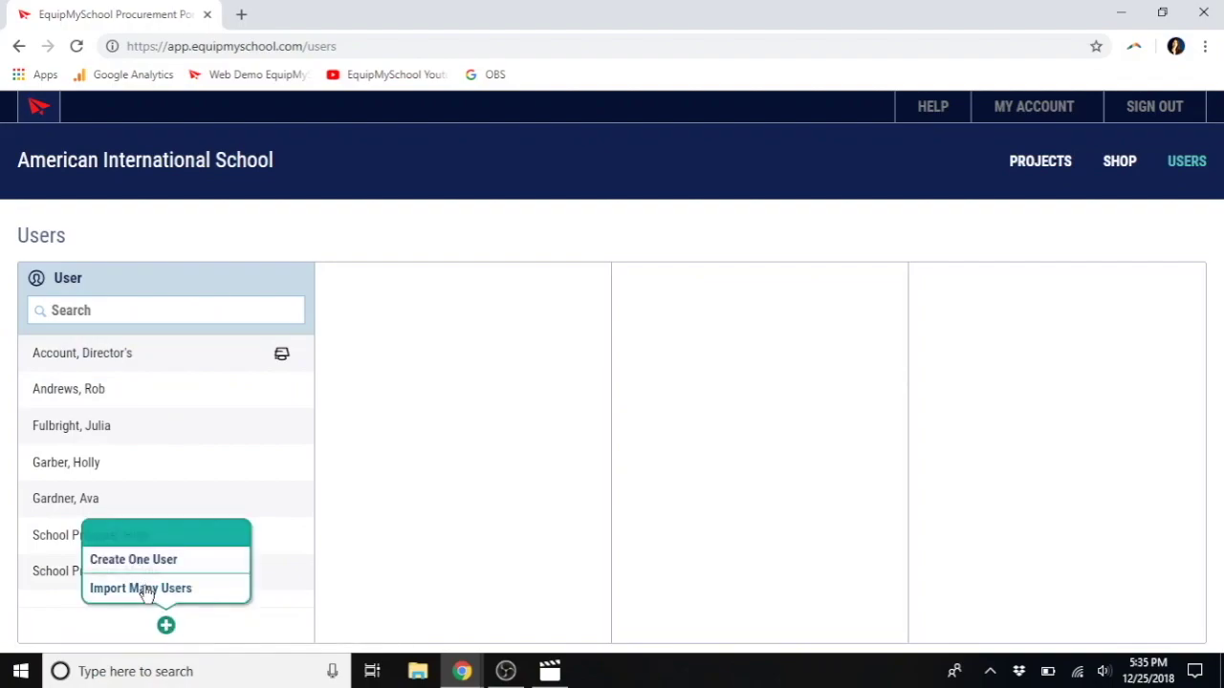
left_click(143, 589)
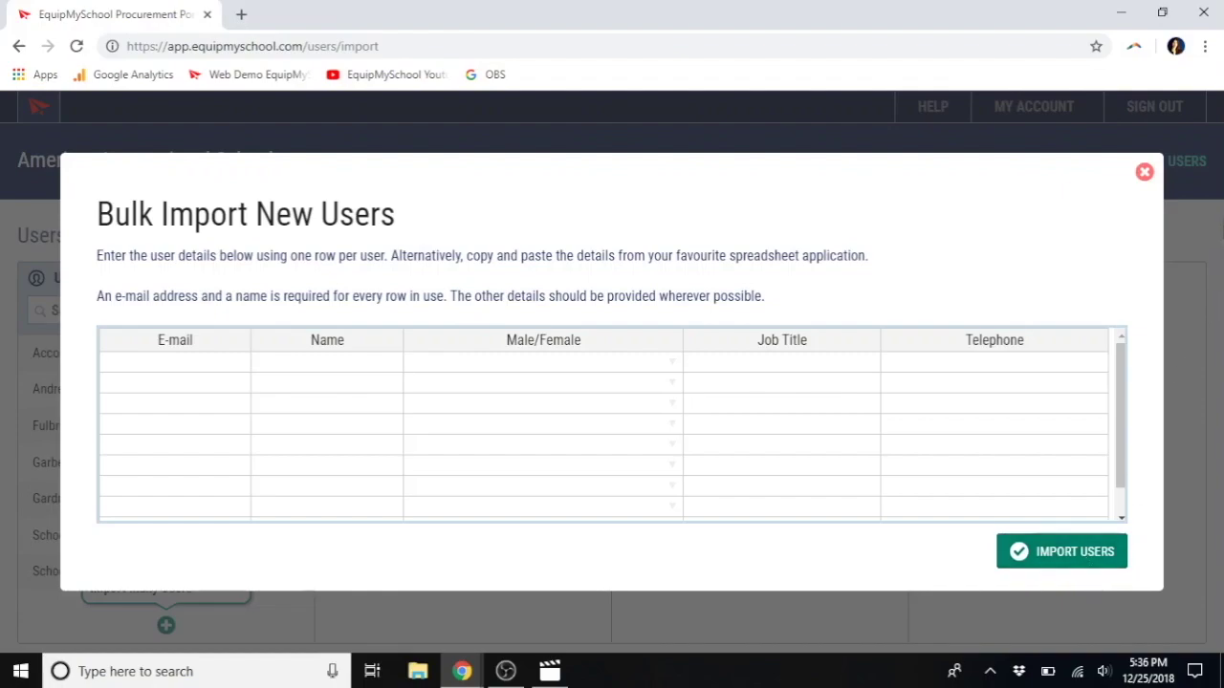
left_click(1143, 173)
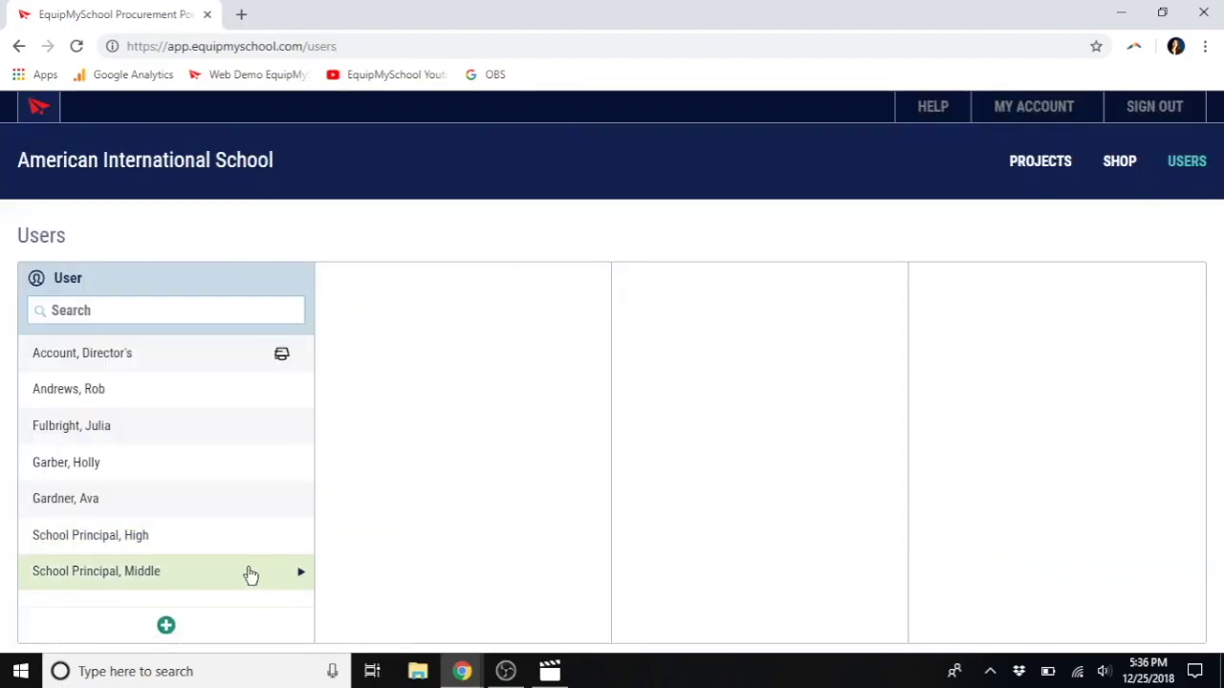
left_click(165, 626)
Step: Open the blank Create One User form and scroll through its fields
left_click(140, 561)
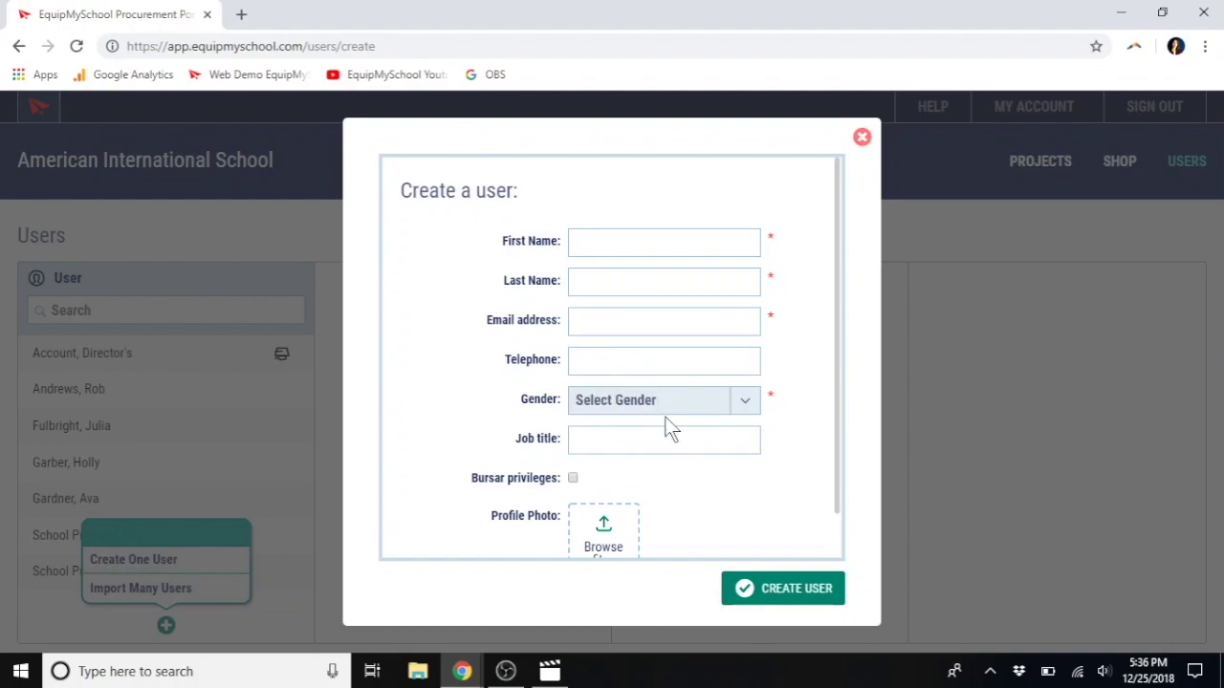
scroll(684, 483, "down", 1)
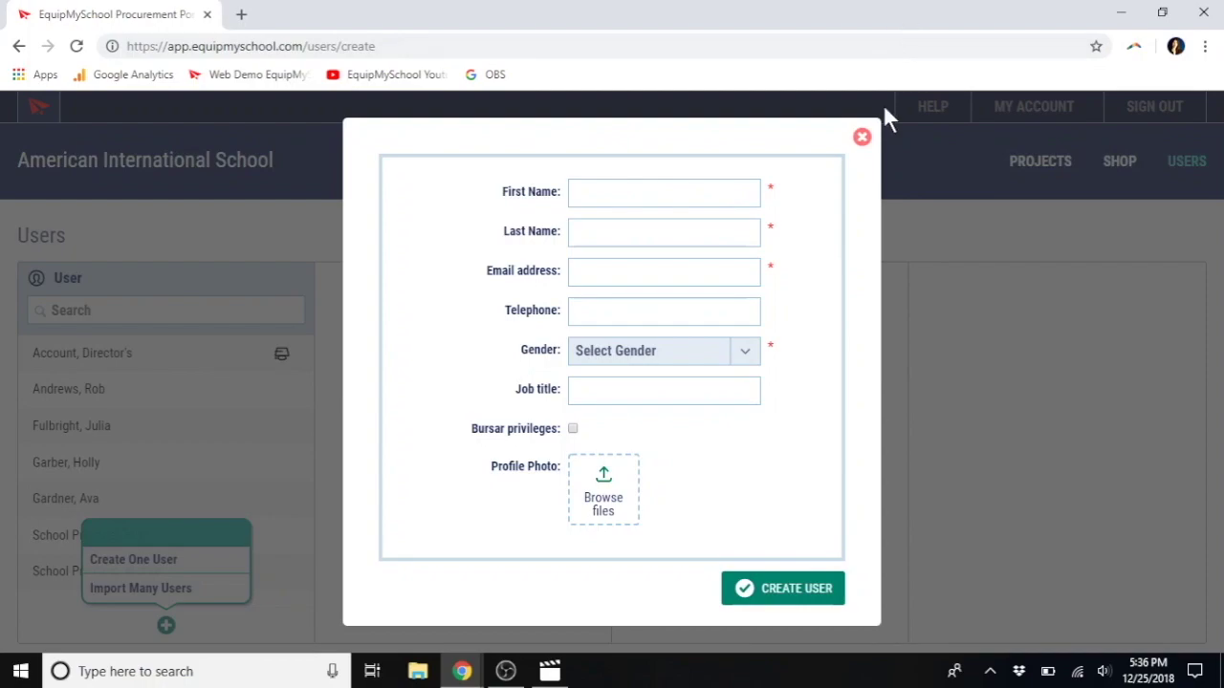
Step: Close the Create a user form and view the Spanish teacher and Director profiles
left_click(863, 136)
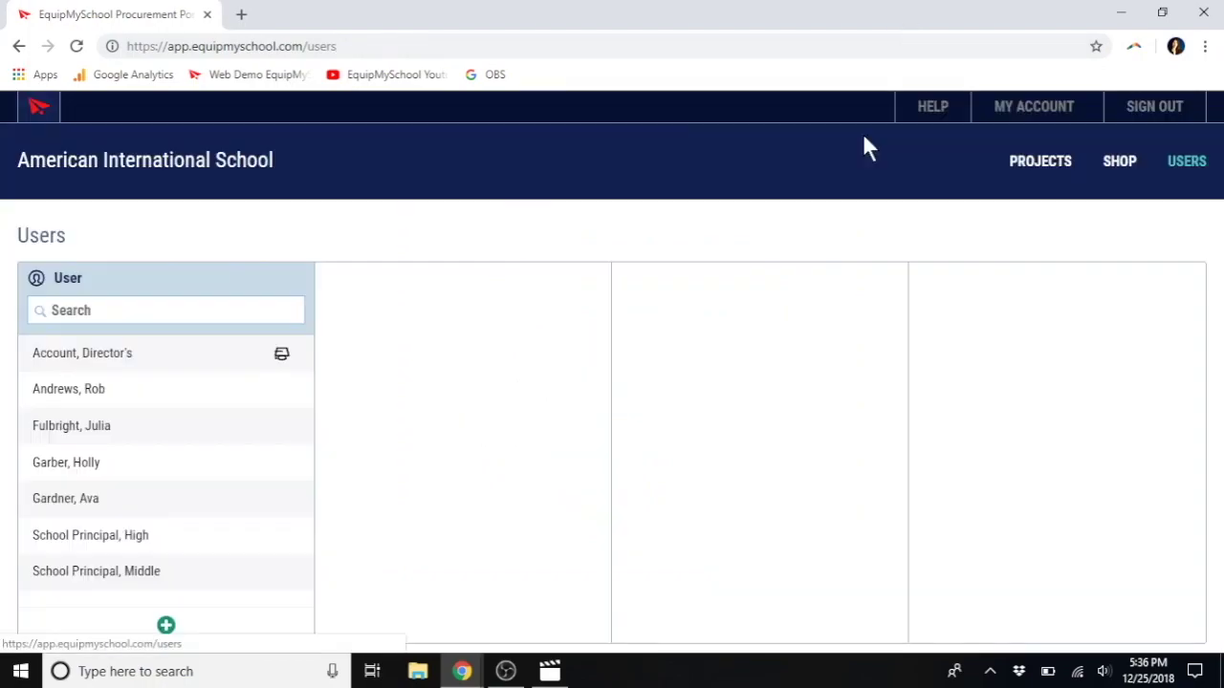
left_click(74, 435)
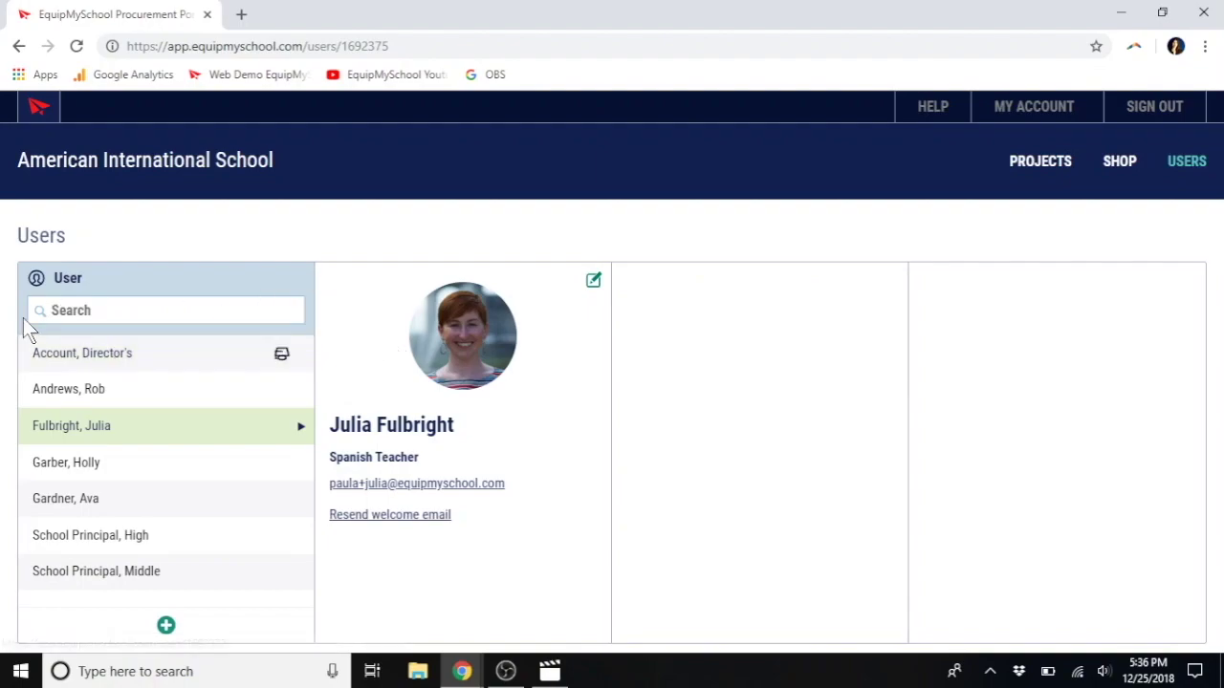
left_click(162, 372)
mouse_move(281, 364)
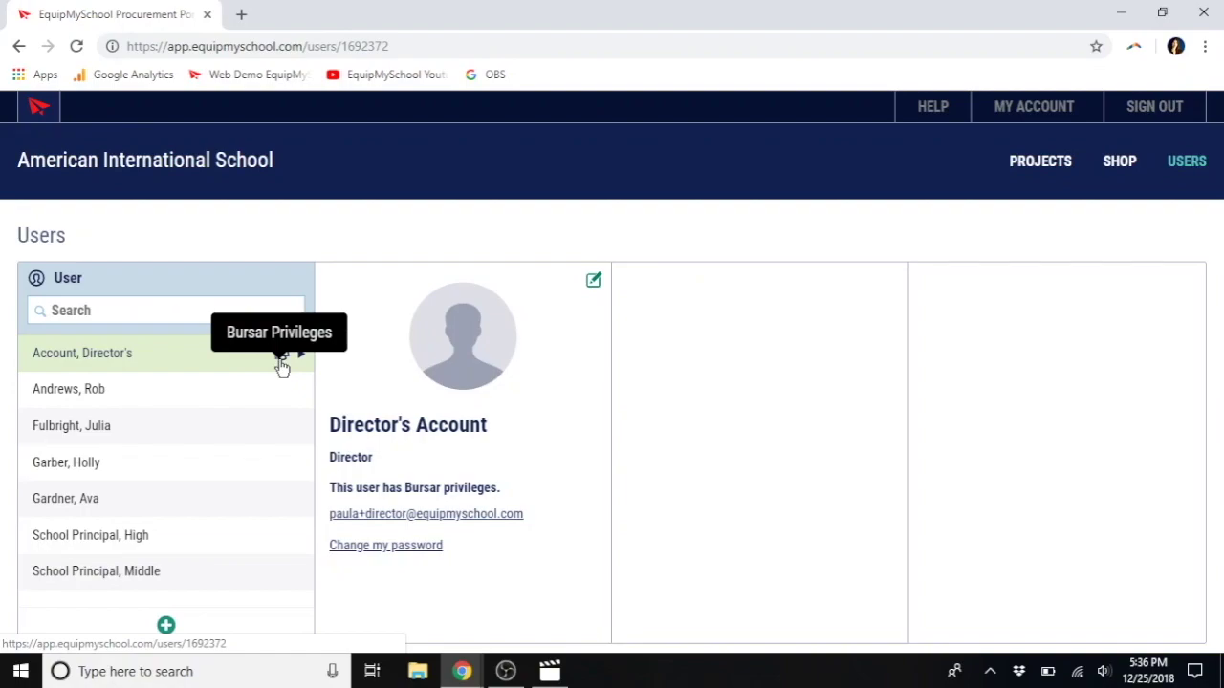
Step: Reopen and discard the Create One User form, then show the Spanish teacher's profile
left_click(167, 627)
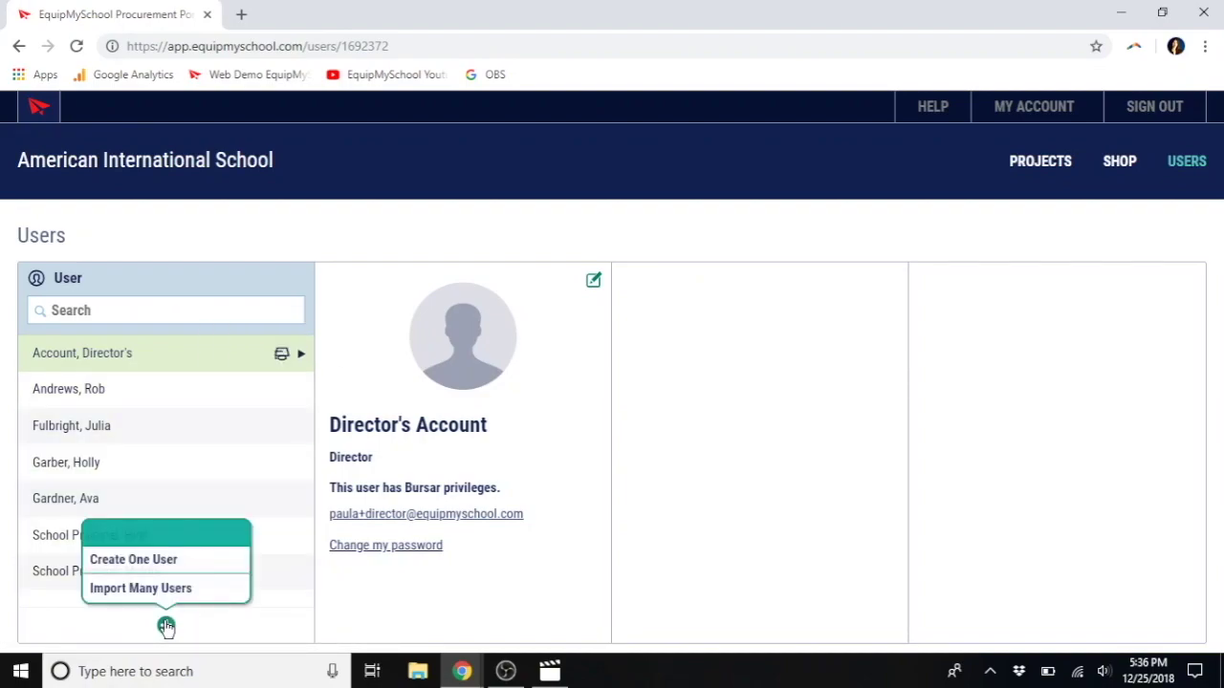
left_click(158, 562)
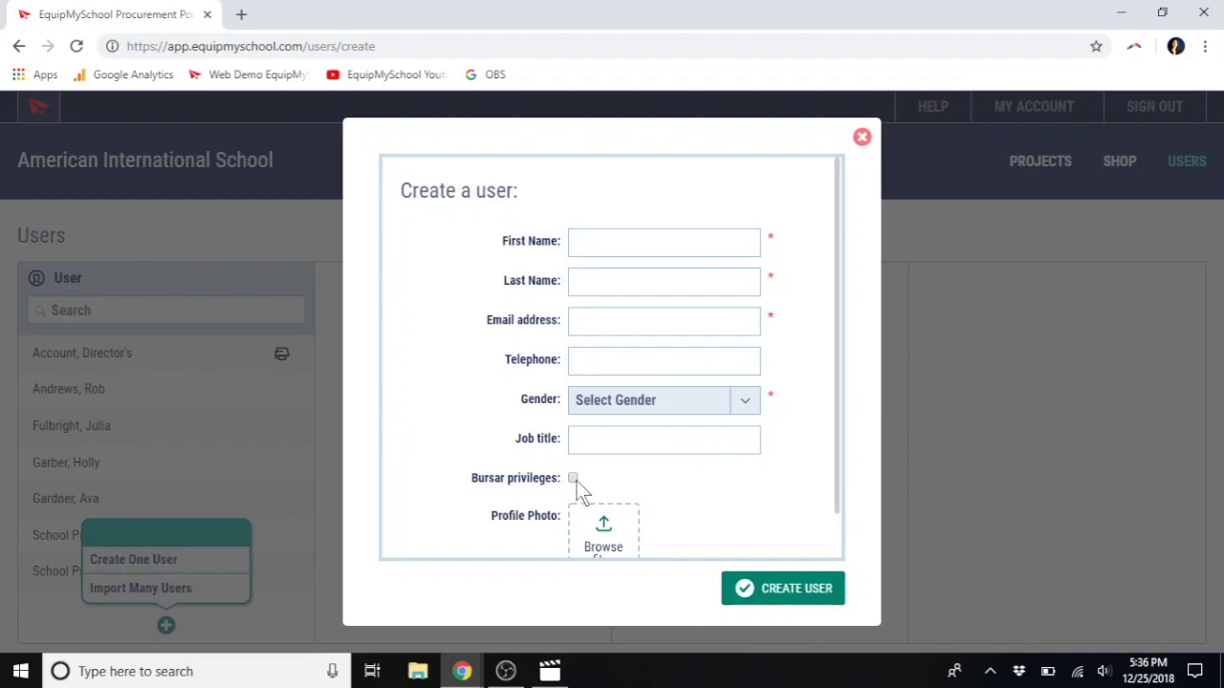
left_click(860, 137)
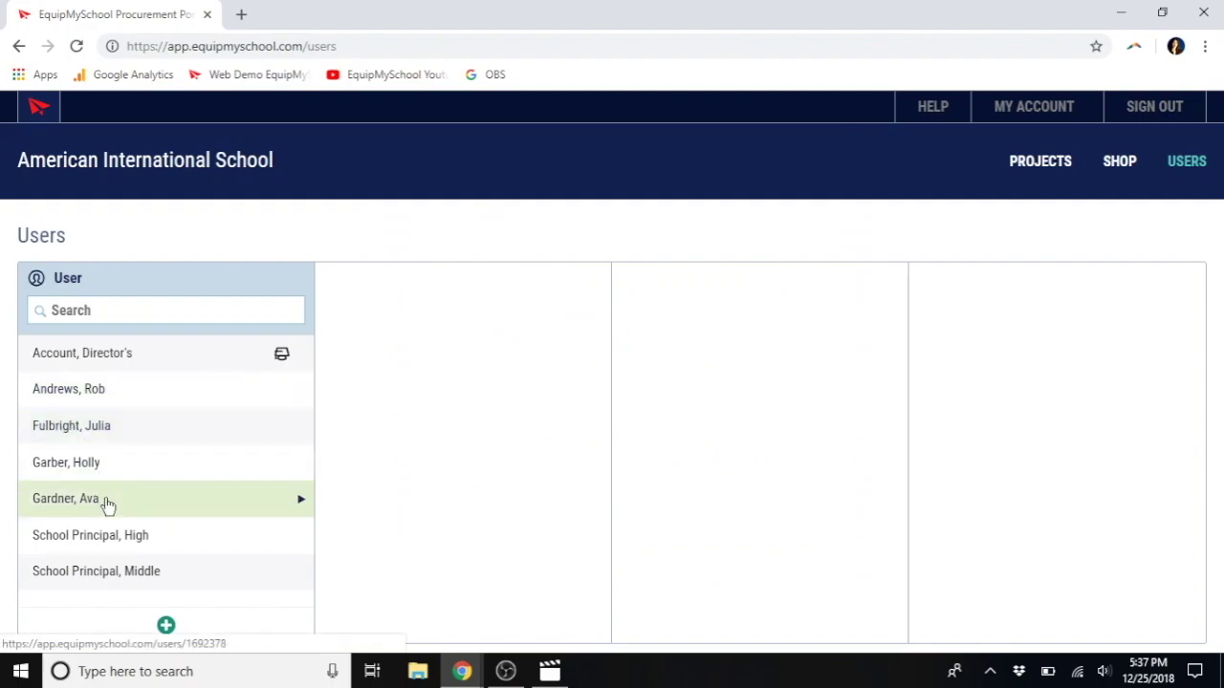
left_click(100, 308)
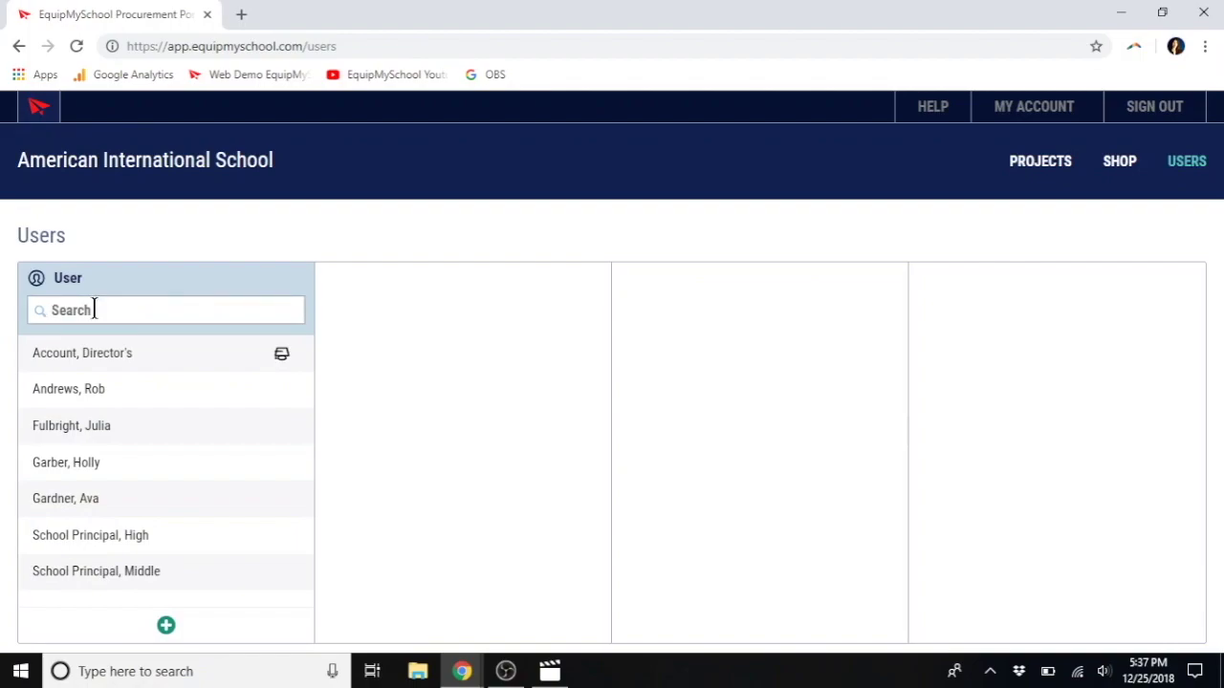
left_click(93, 437)
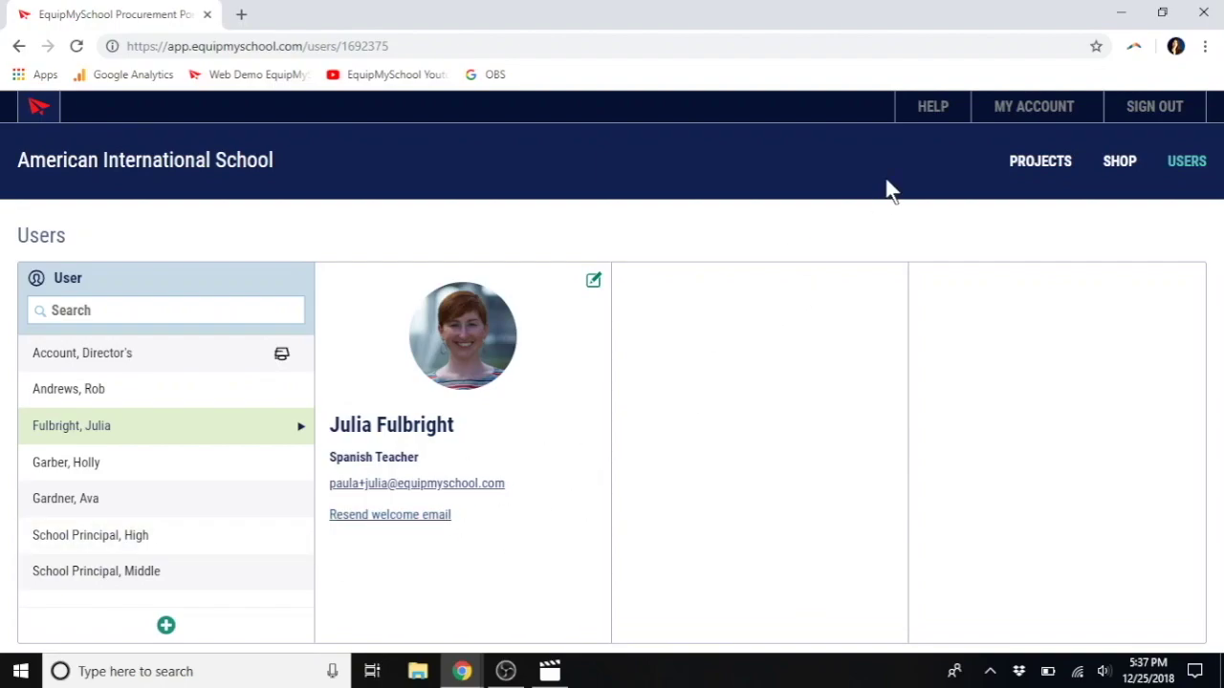
left_click(1042, 164)
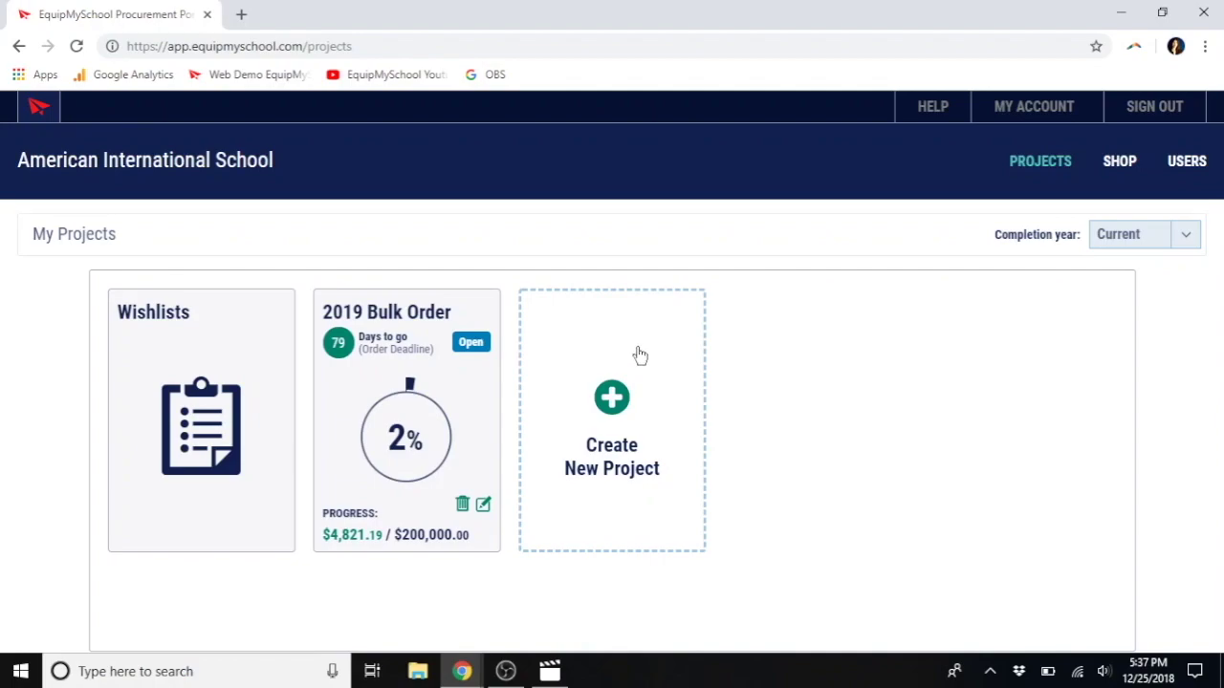
Step: Start a new project named 'Bulk 2019' in USD with a 200000 total budget
left_click(614, 403)
left_click(644, 241)
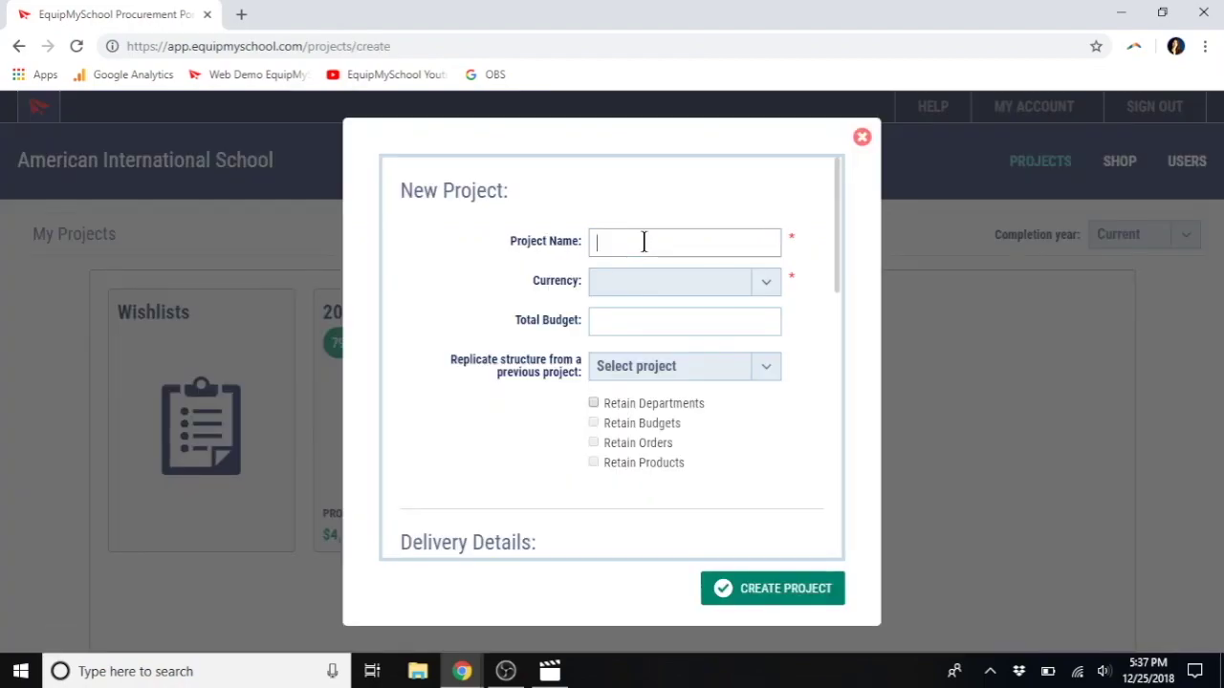
type("Bulk 2019")
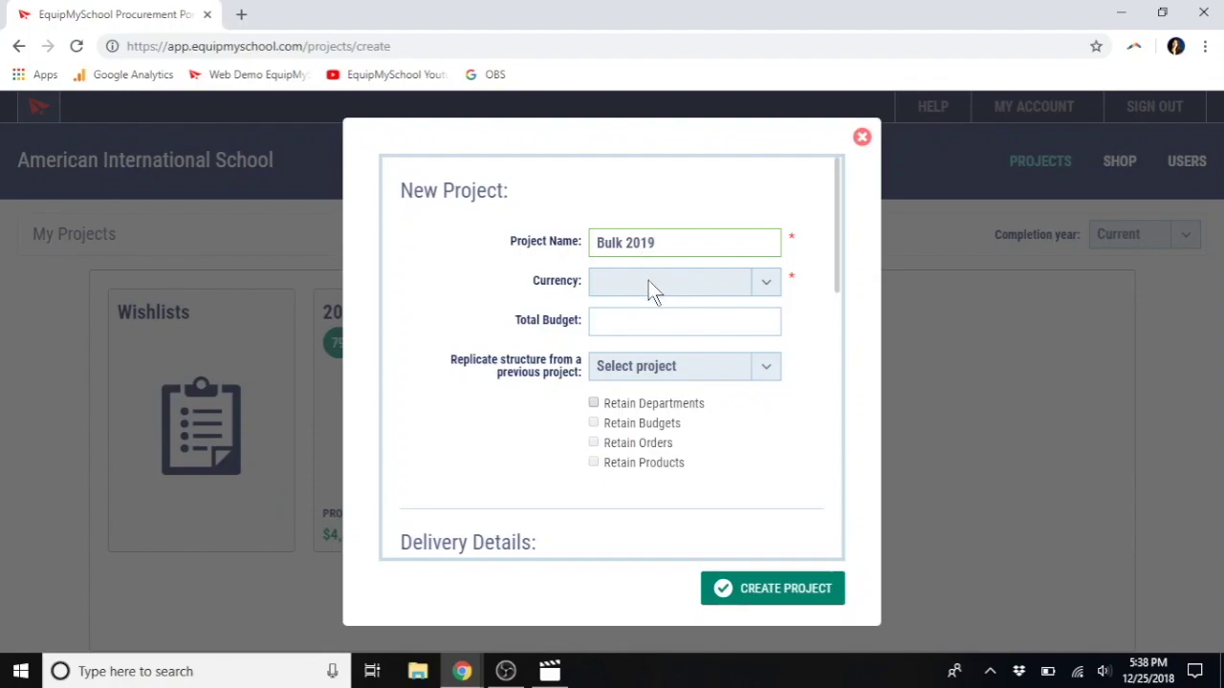
left_click(650, 283)
left_click(637, 338)
left_click(618, 326)
type("2")
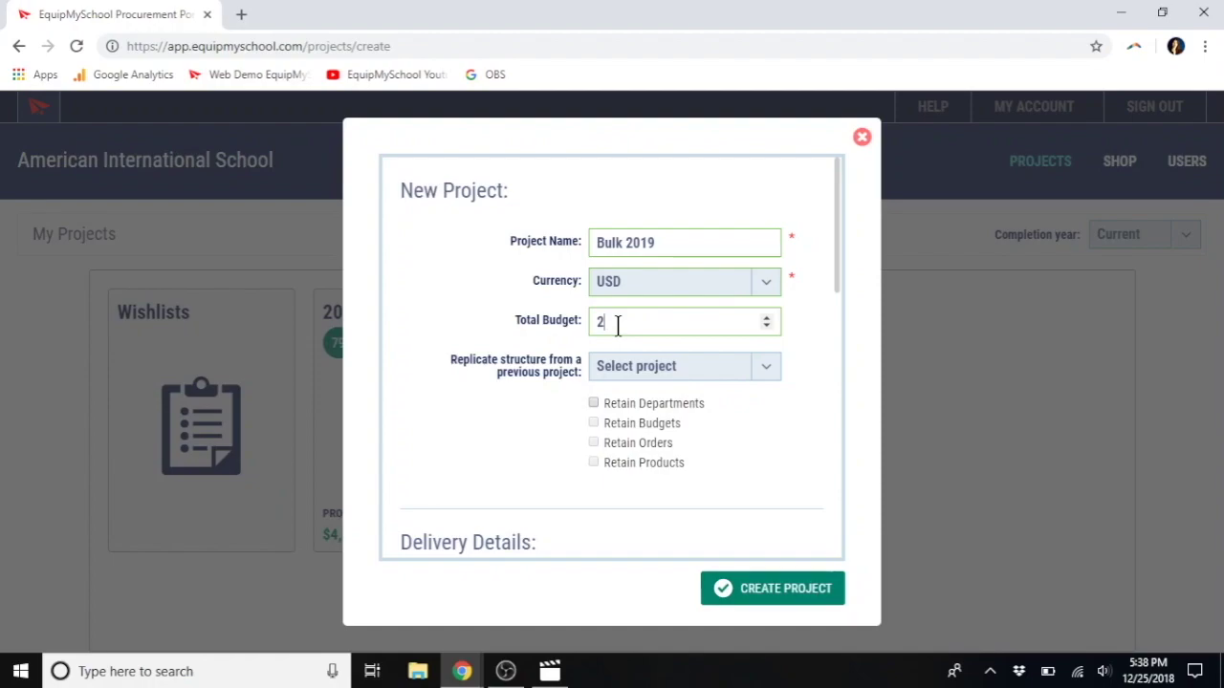
type("00000")
scroll(551, 392, "down", 2)
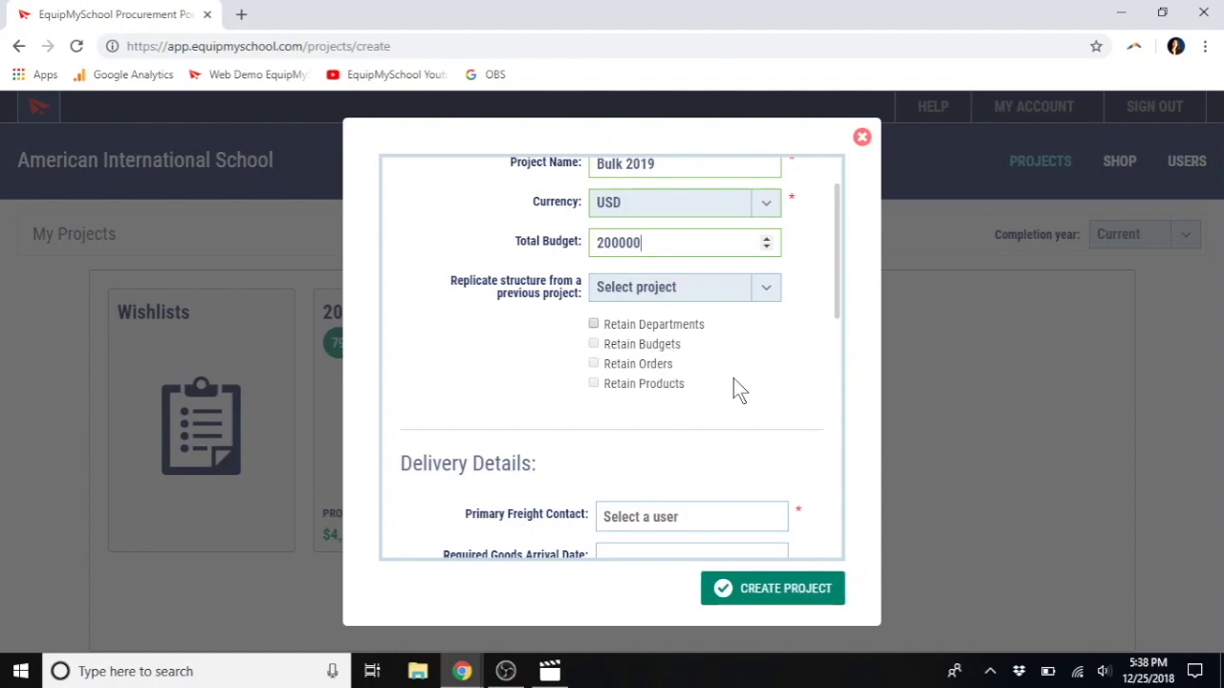
Step: Set Director's Account as the project's Primary Freight Contact
scroll(698, 391, "down", 1)
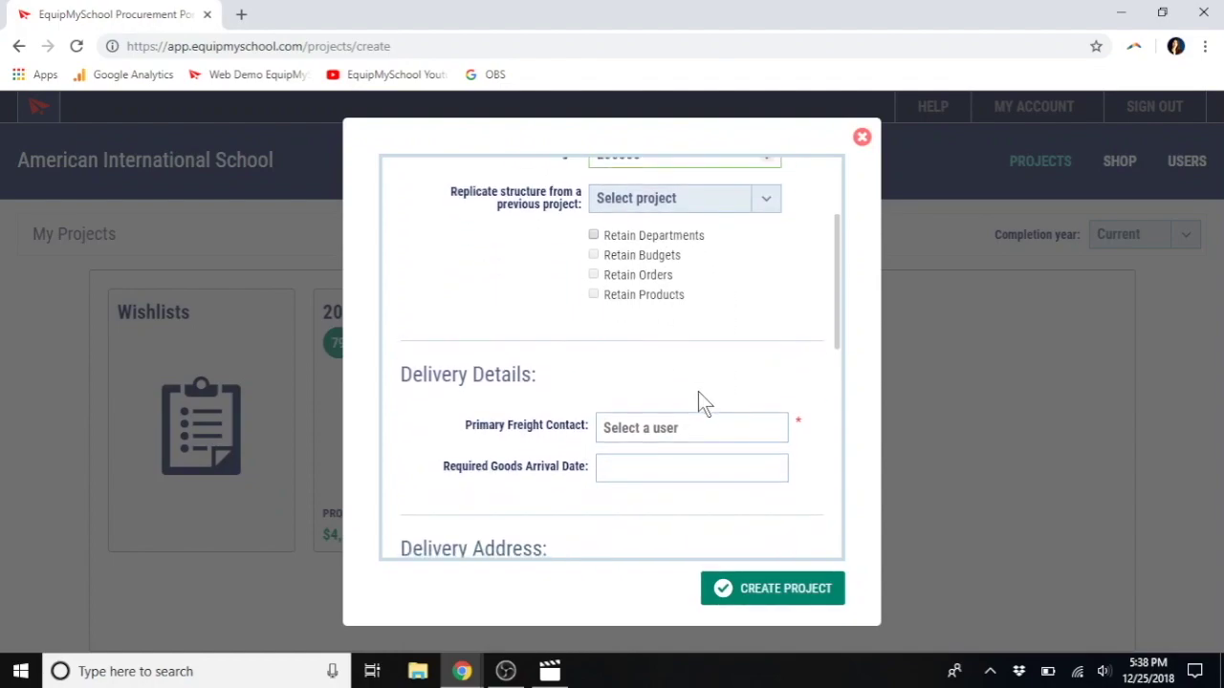
scroll(625, 377, "down", 1)
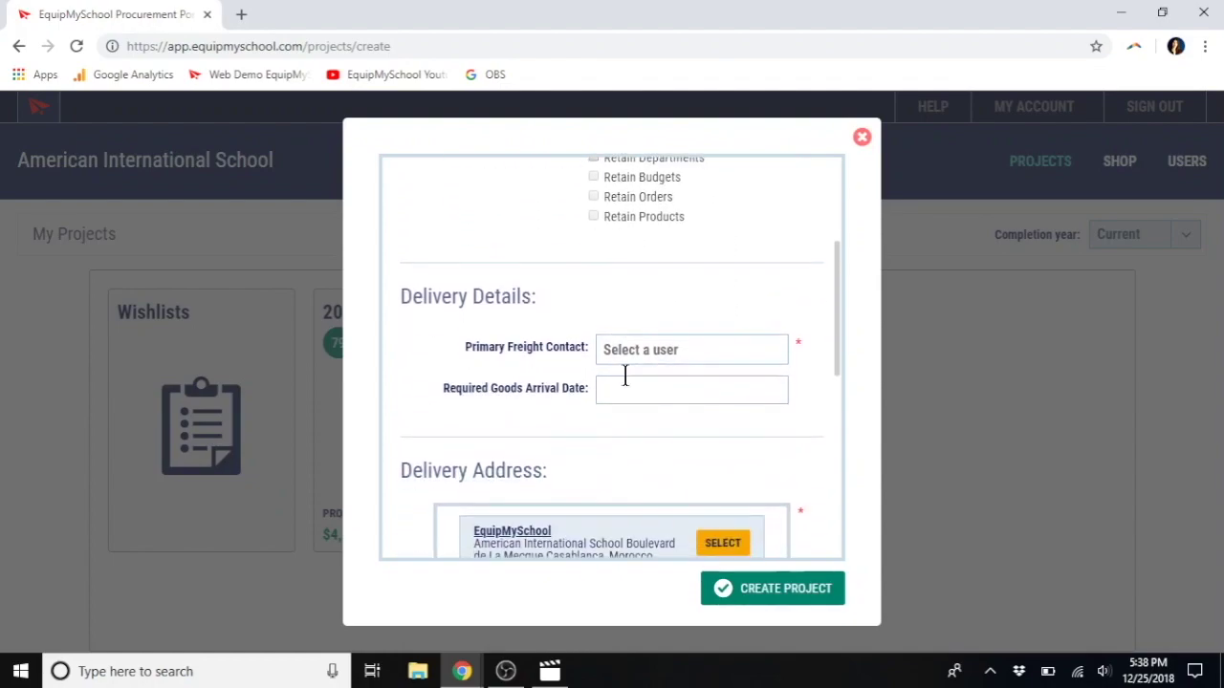
left_click(676, 350)
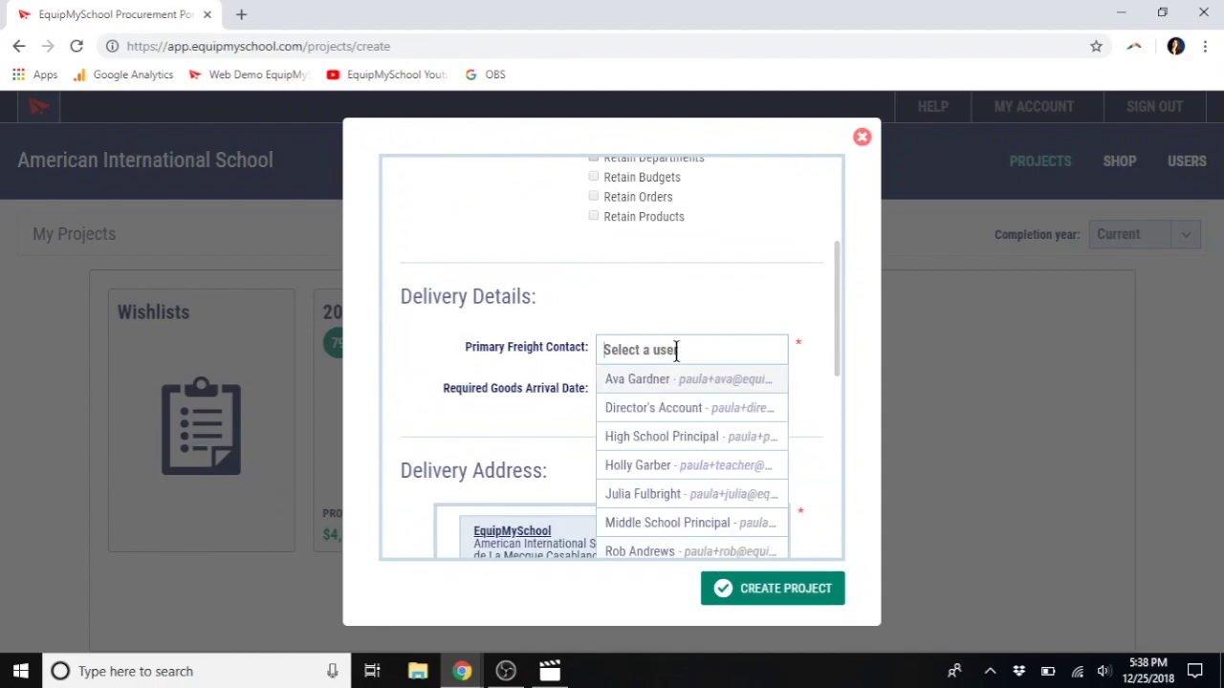
left_click(633, 381)
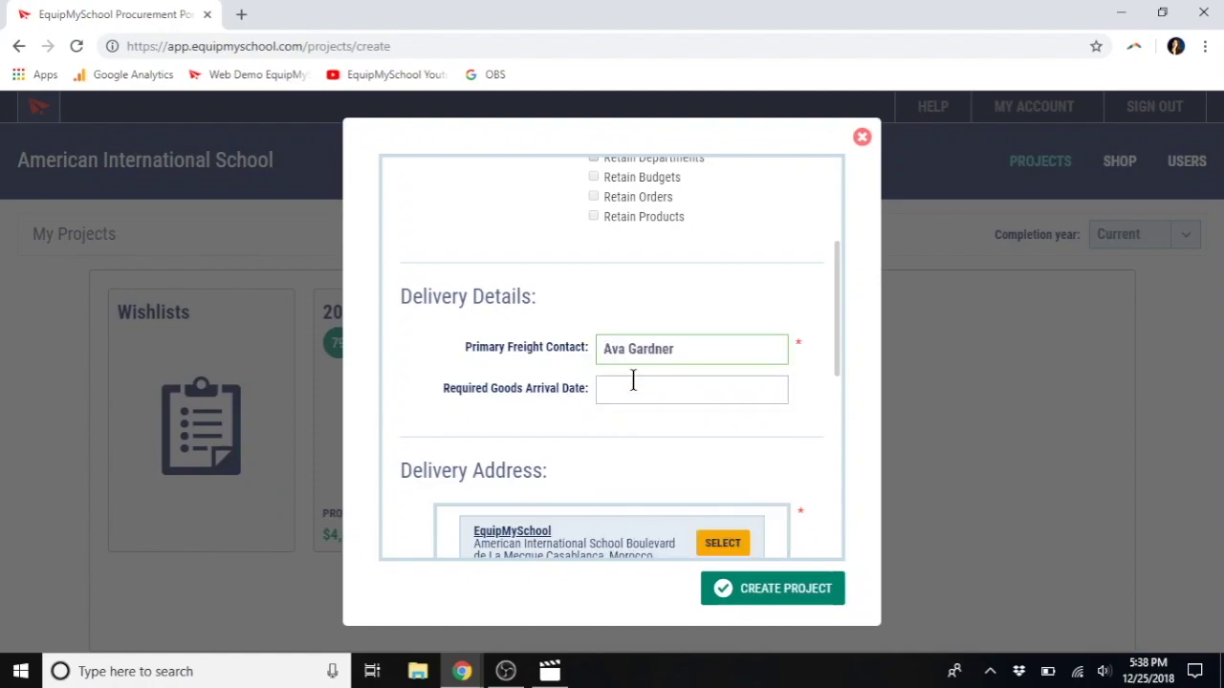
left_click(686, 350)
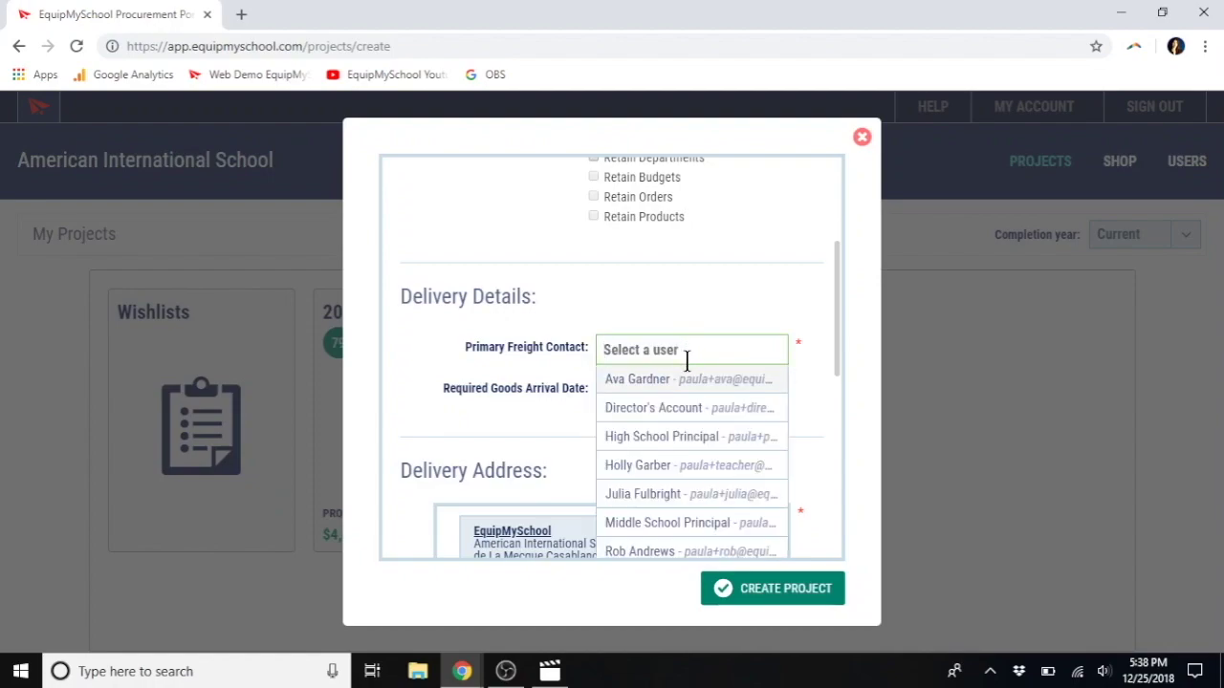
left_click(677, 411)
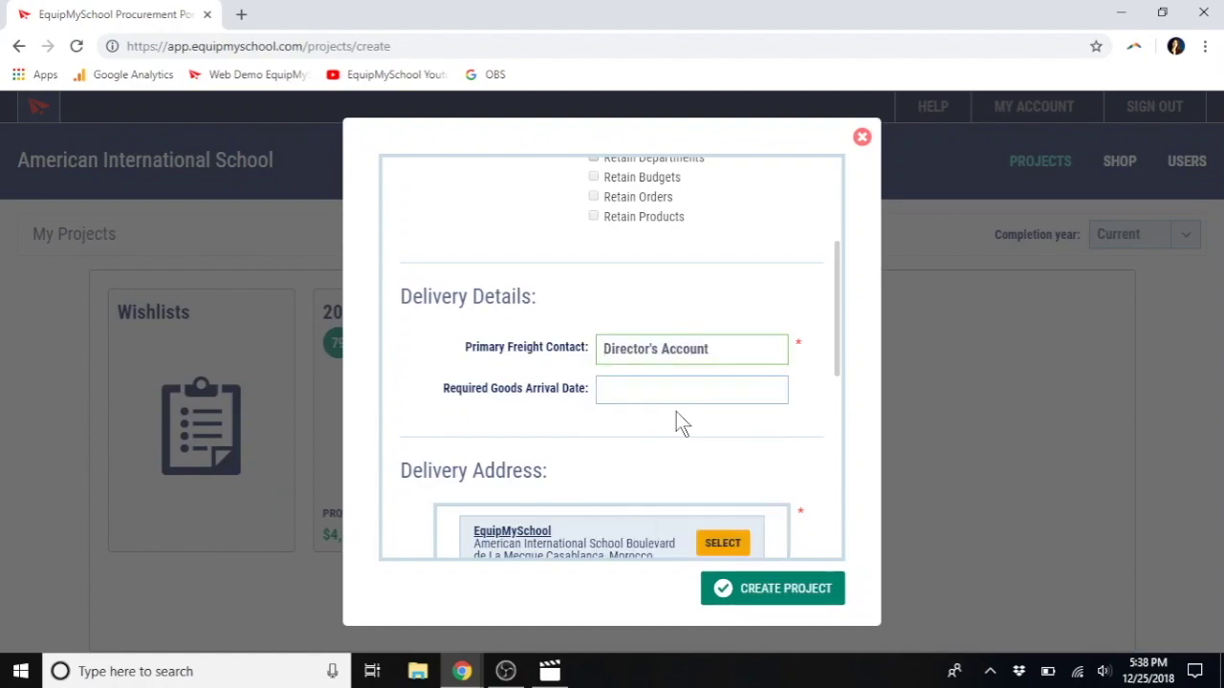
Step: Set the goods arrival date to 19 Aug 2019
left_click(613, 392)
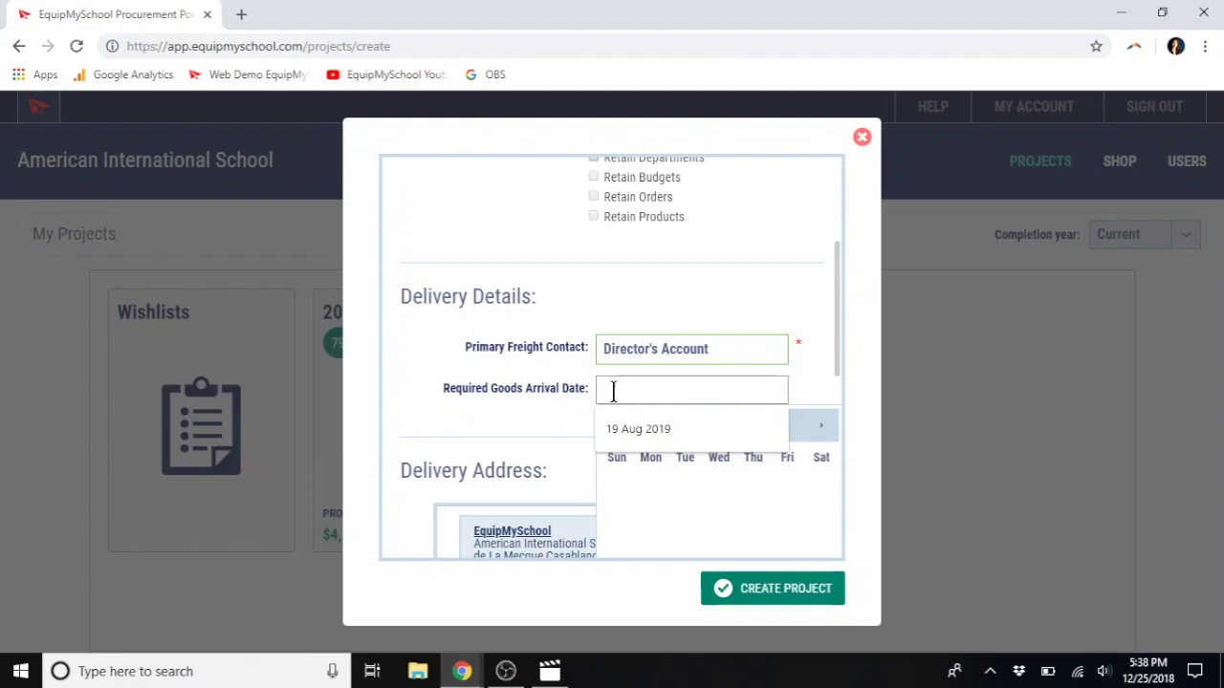
left_click(637, 429)
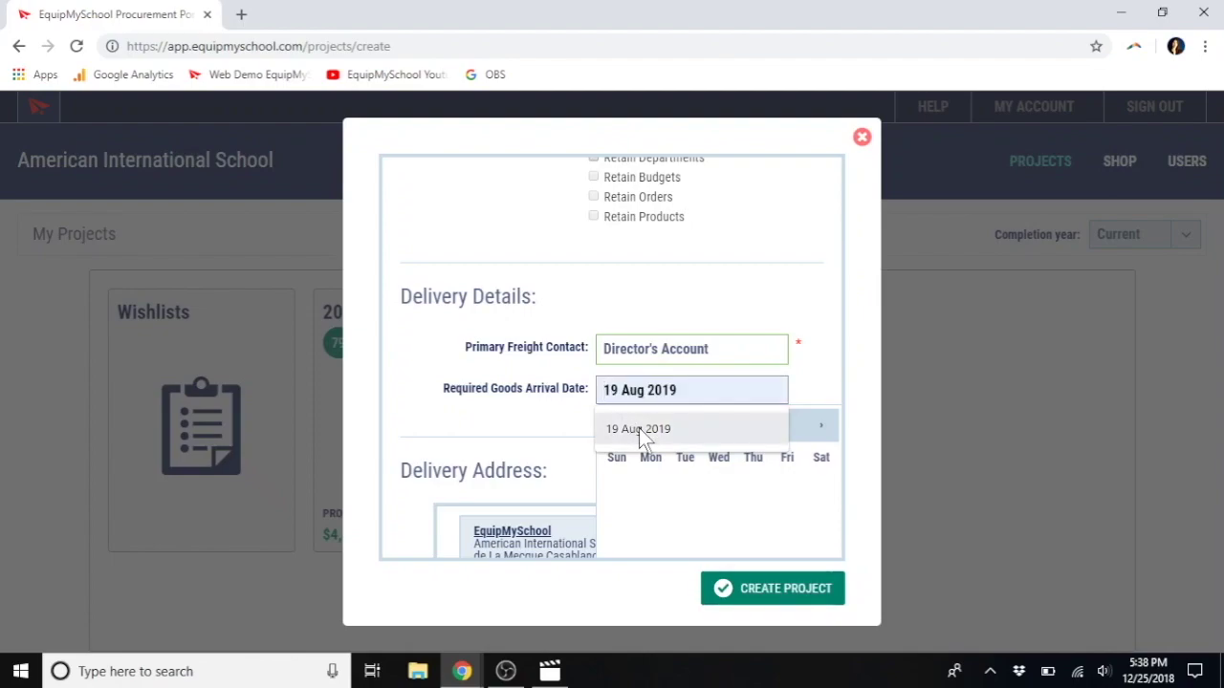
left_click(639, 428)
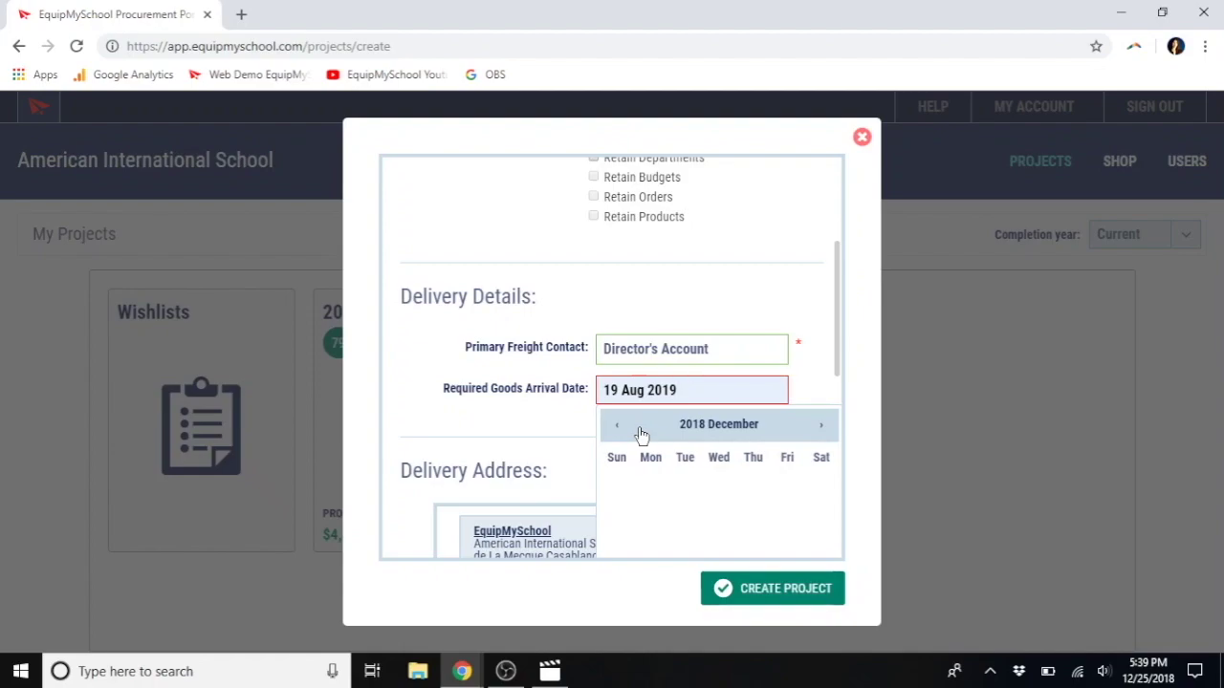
left_click(535, 416)
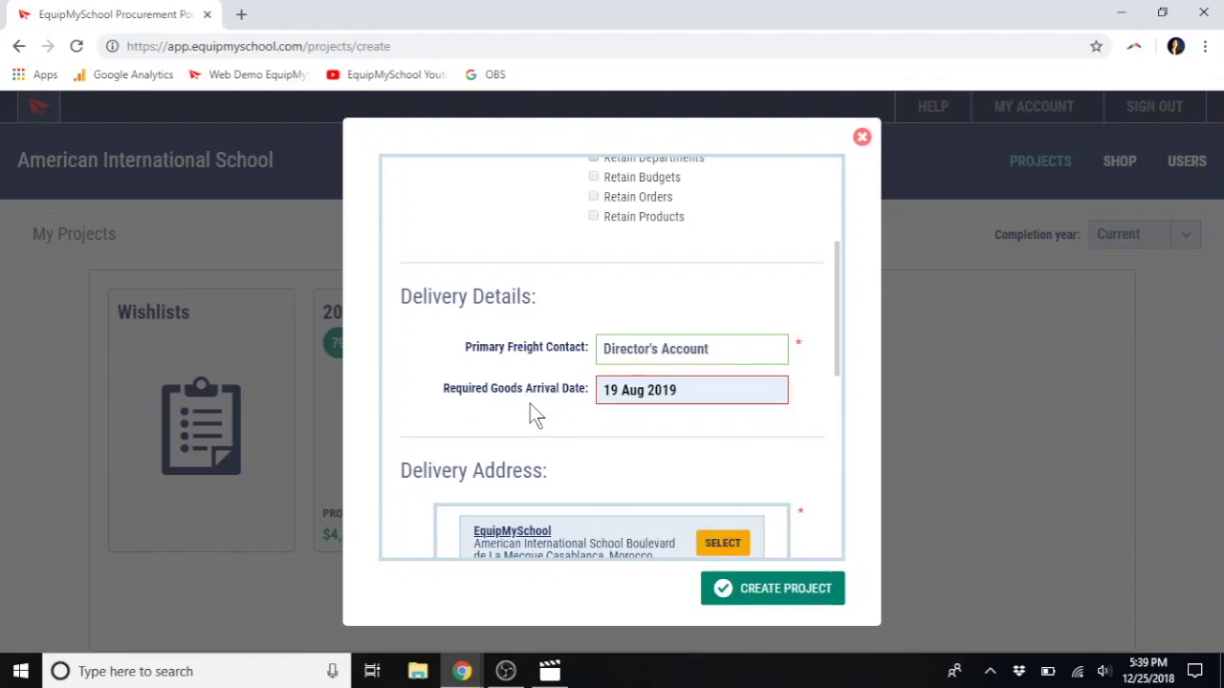
Step: Choose EquipMySchool as delivery address and Office Address for invoices, then close the form
scroll(531, 405, "down", 1)
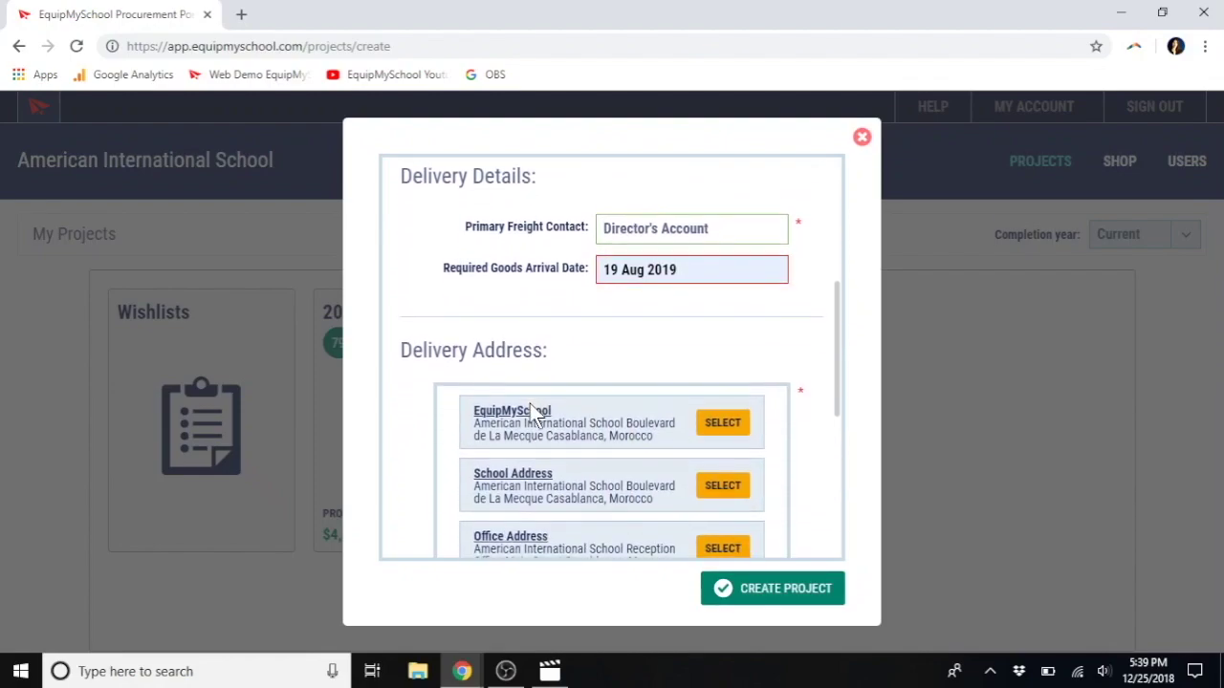
scroll(532, 406, "down", 2)
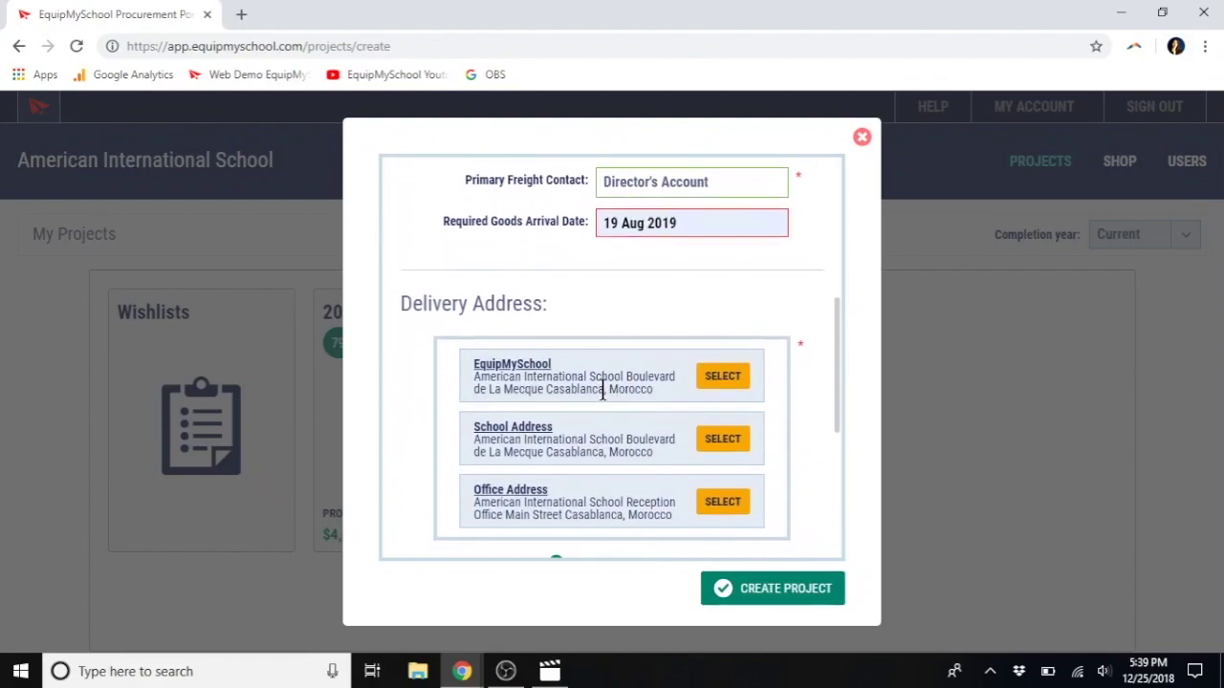
left_click(727, 380)
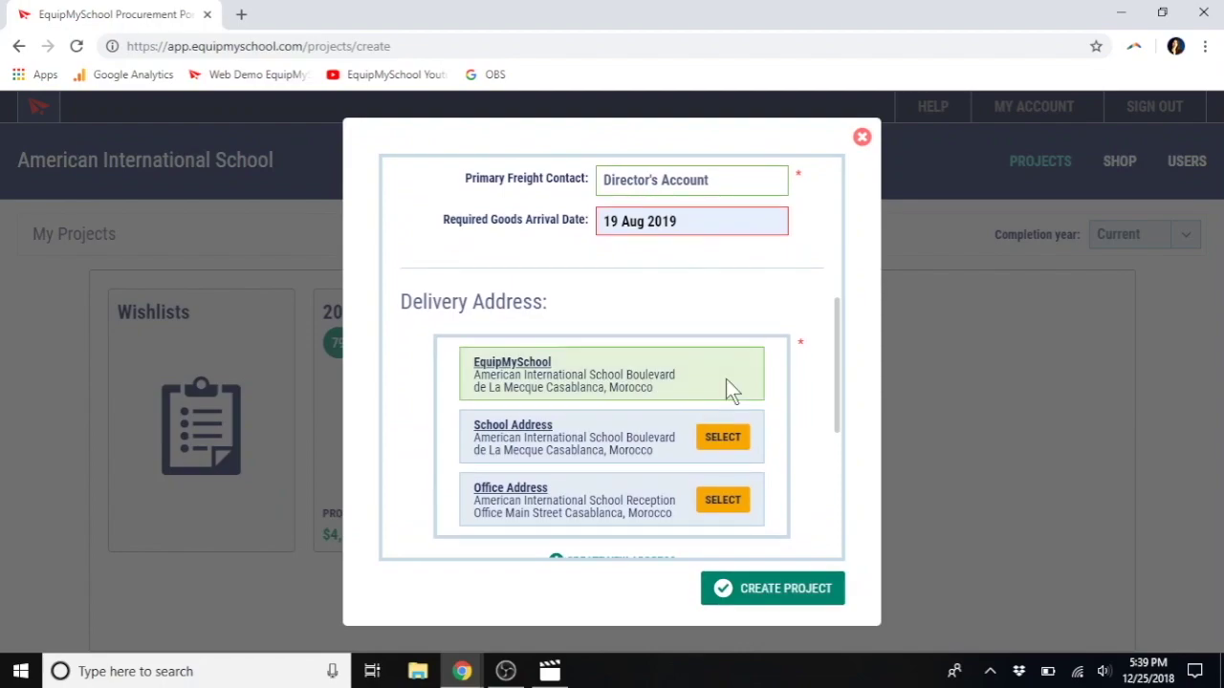
scroll(618, 406, "down", 2)
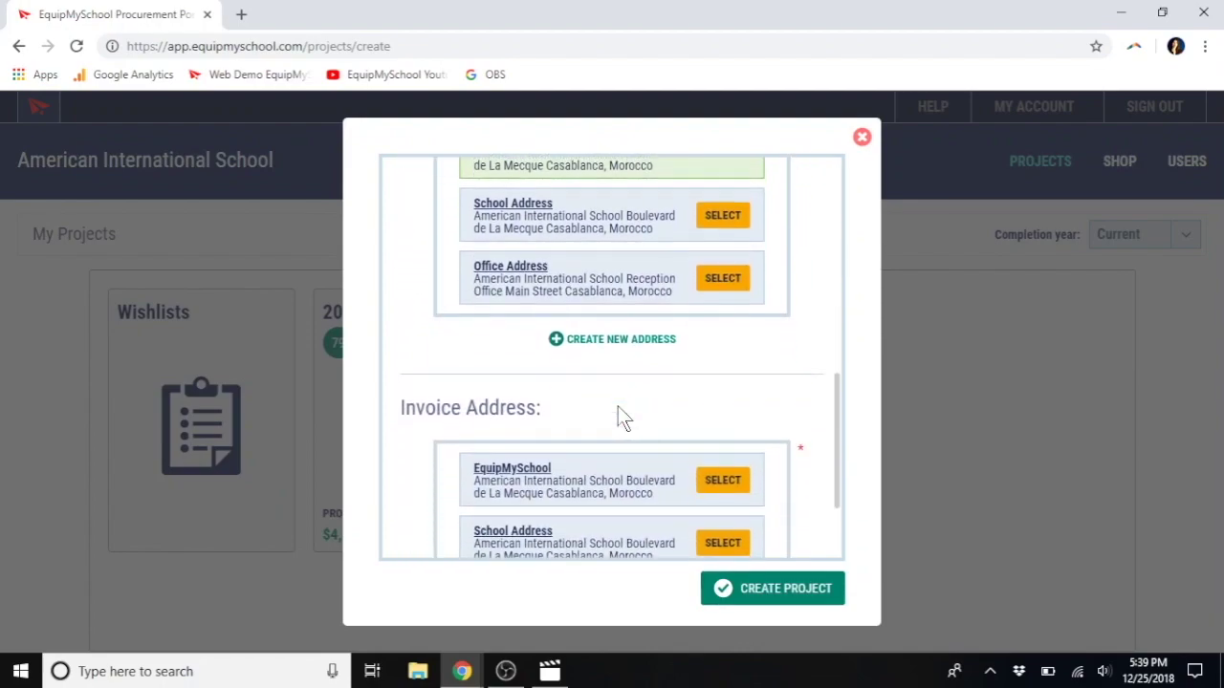
scroll(636, 440, "down", 1)
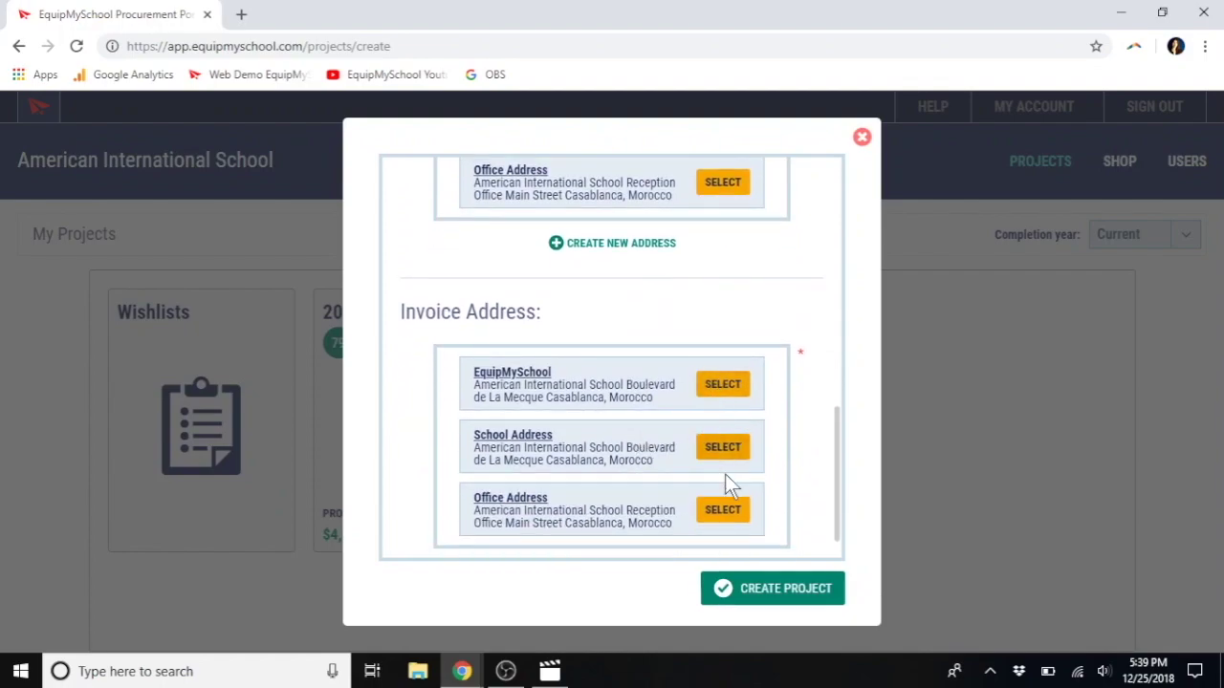
left_click(723, 516)
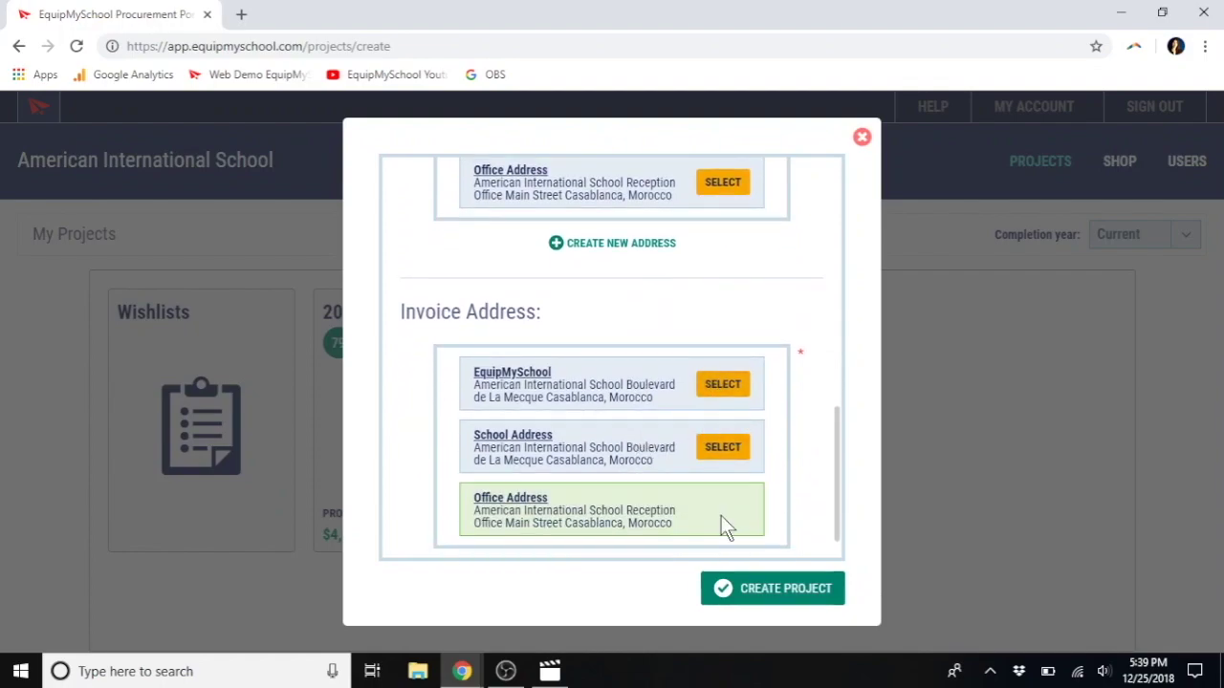
scroll(722, 521, "down", 1)
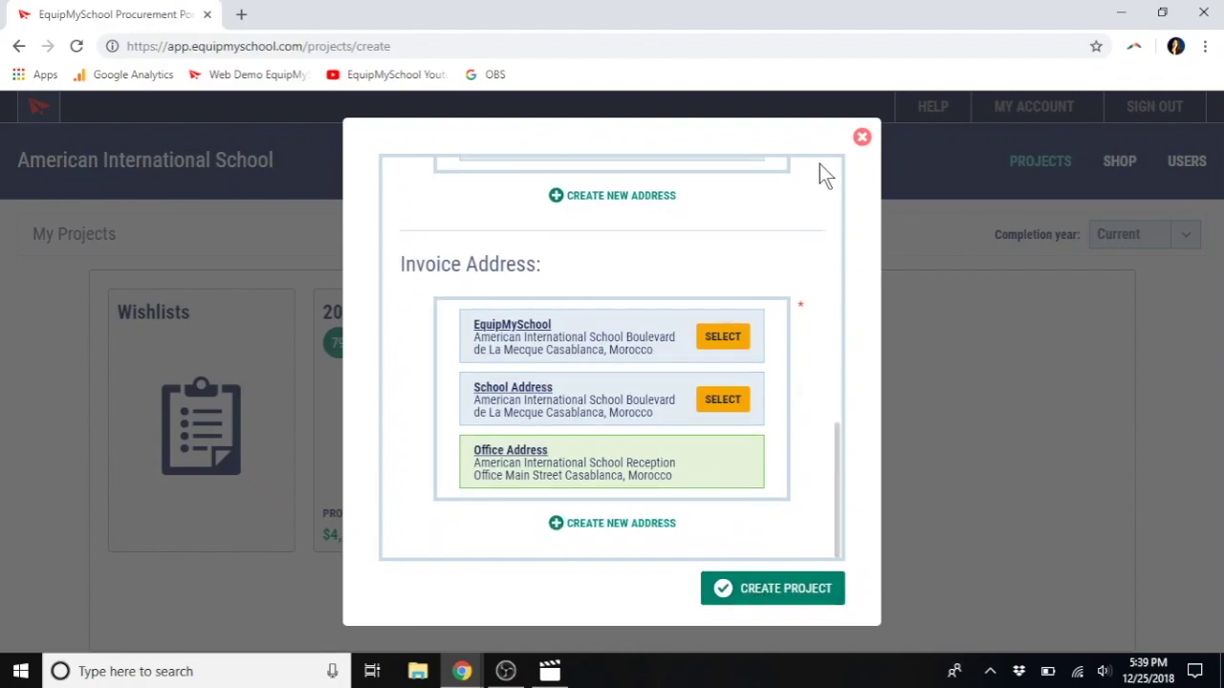
left_click(863, 139)
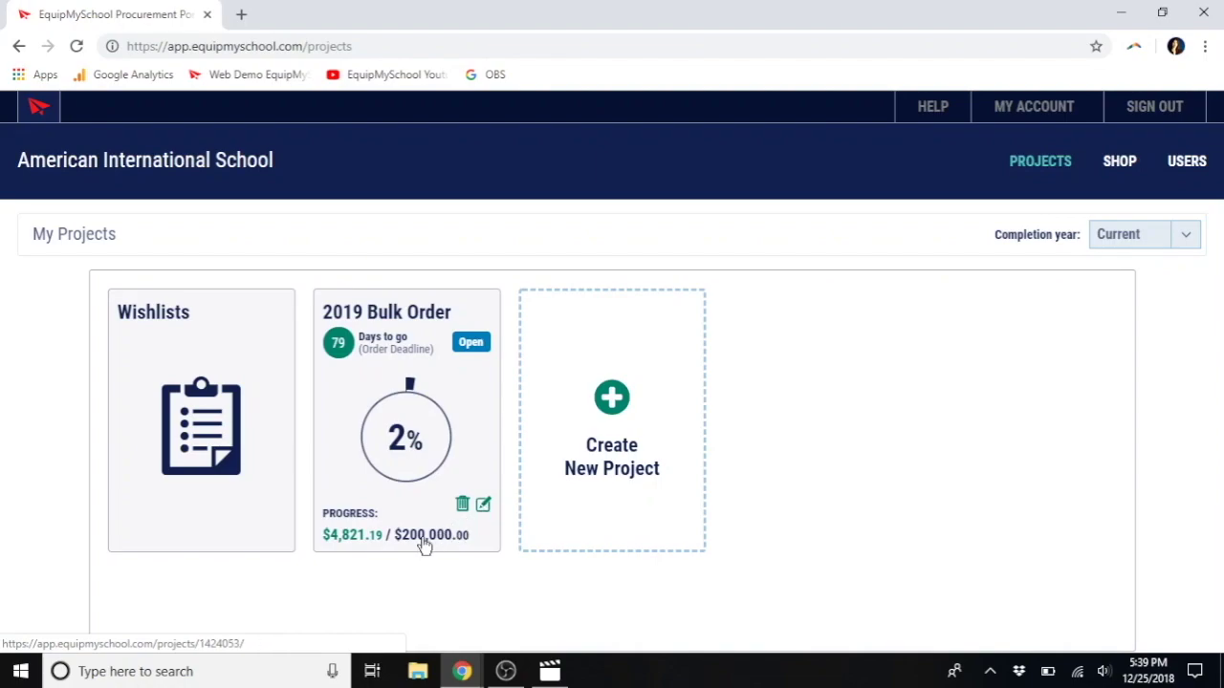
Step: Review the 2019 Bulk Order settings without changing them, then open the project
left_click(484, 505)
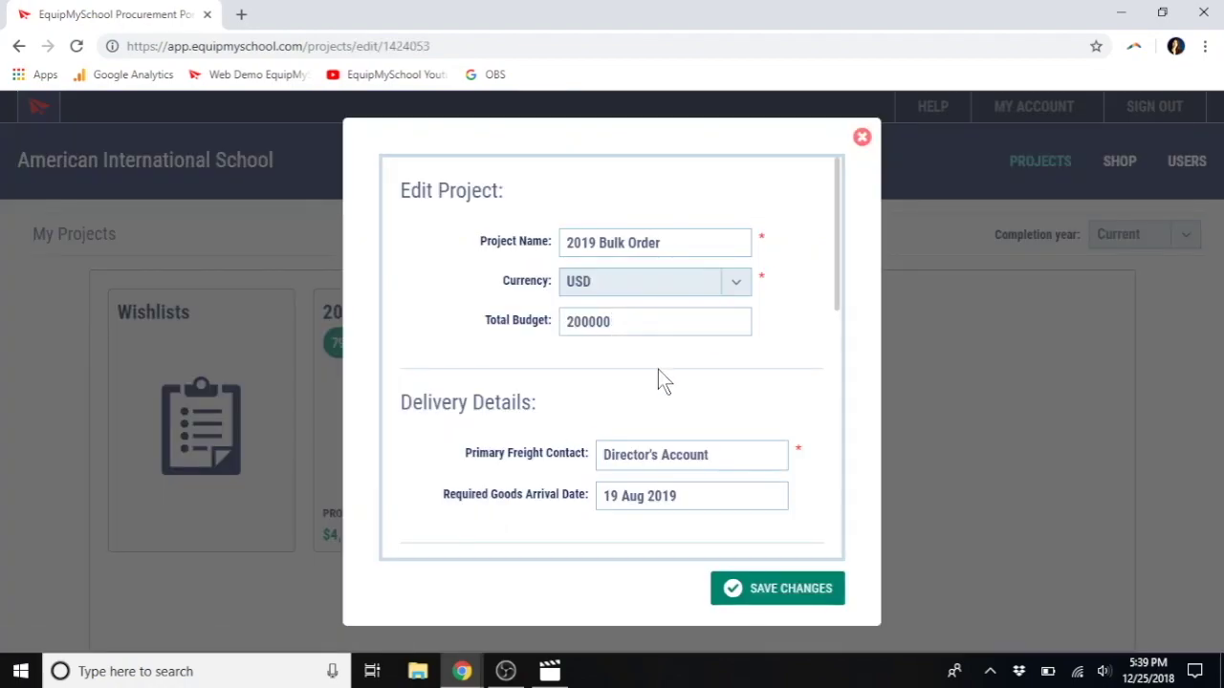
scroll(631, 399, "down", 7)
scroll(631, 400, "up", 7)
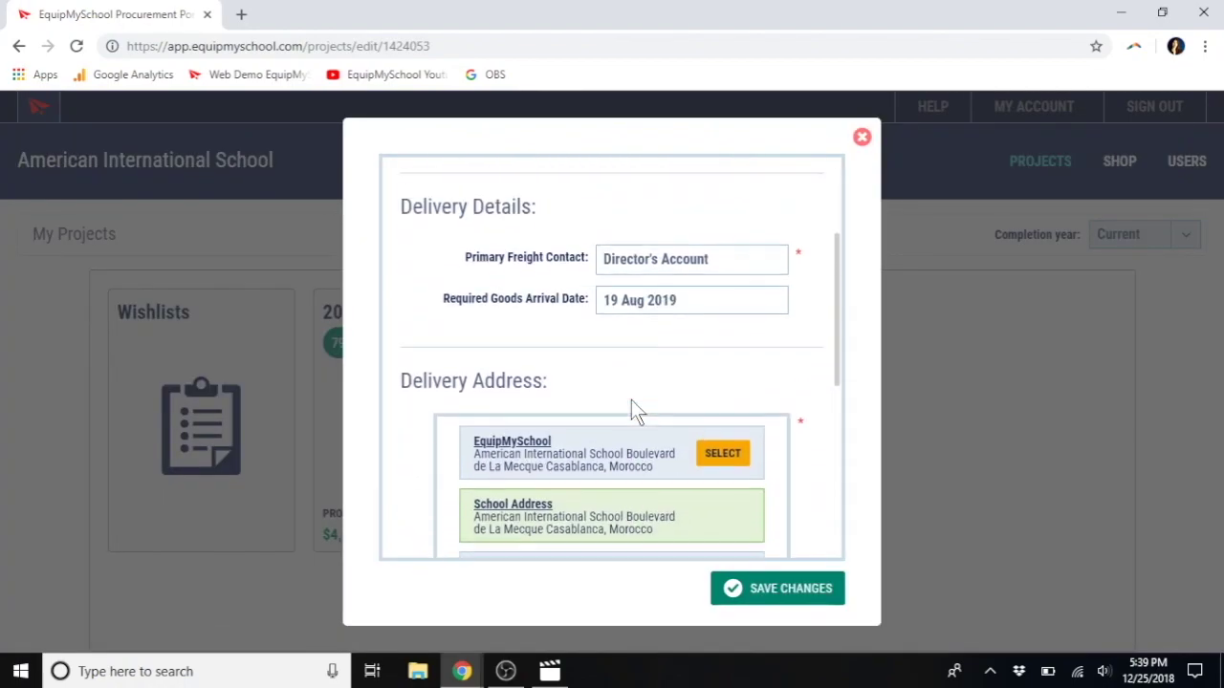
left_click(860, 139)
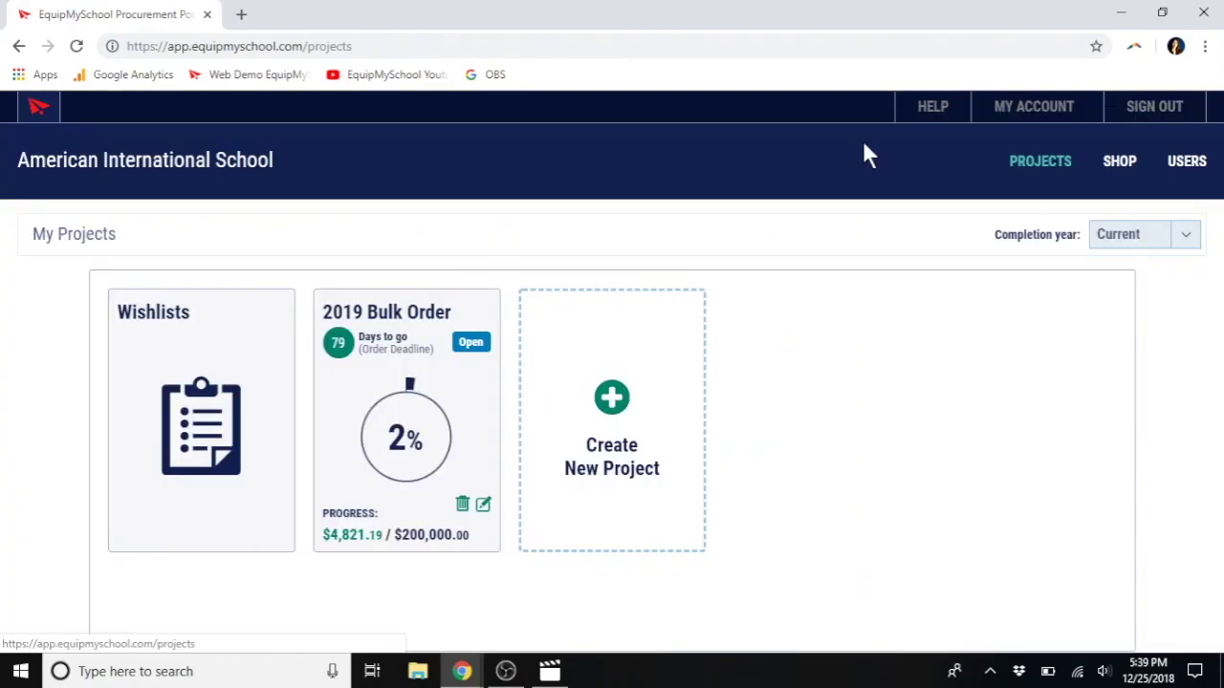
left_click(467, 352)
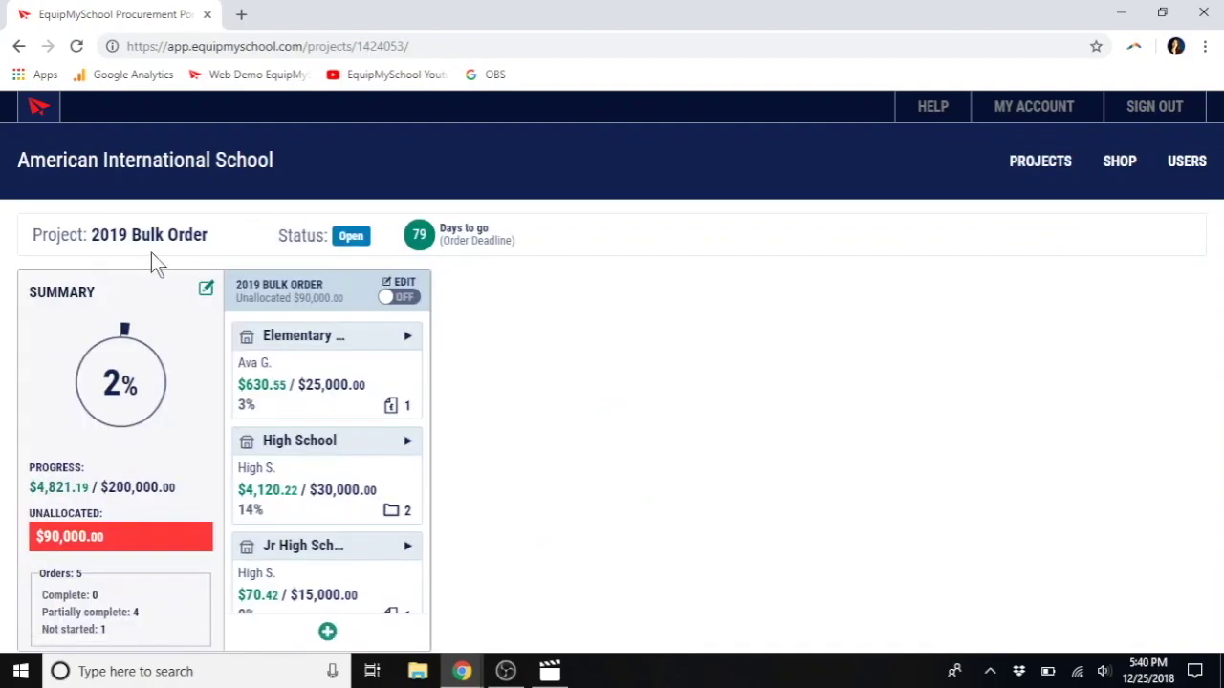
Step: Scroll through the 2019 Bulk Order's school budget cards, down to Middle School's $40,000.00 budget
mouse_move(109, 361)
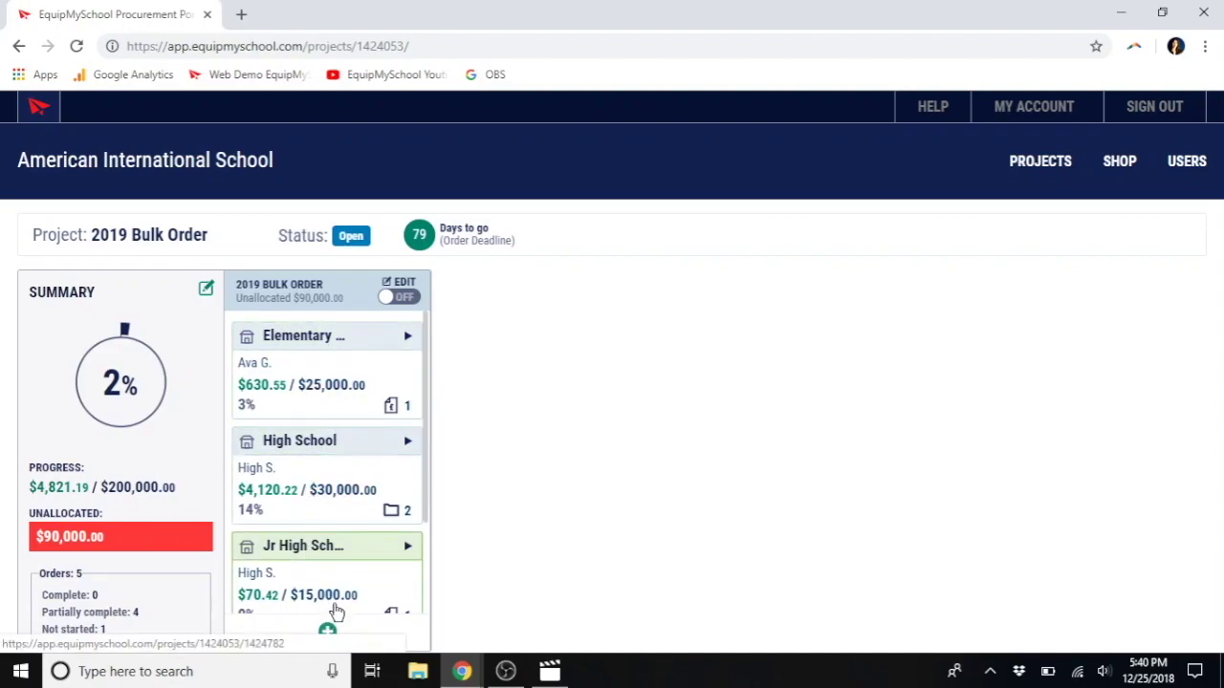
scroll(350, 546, "down", 2)
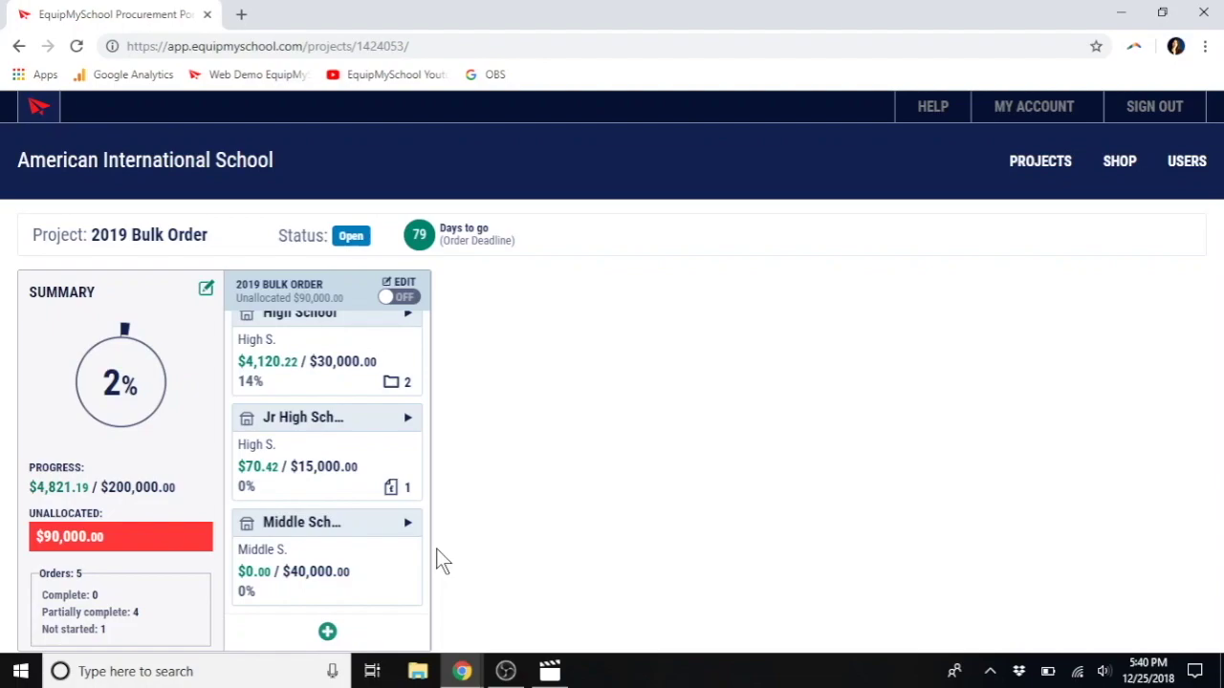
scroll(290, 418, "up", 2)
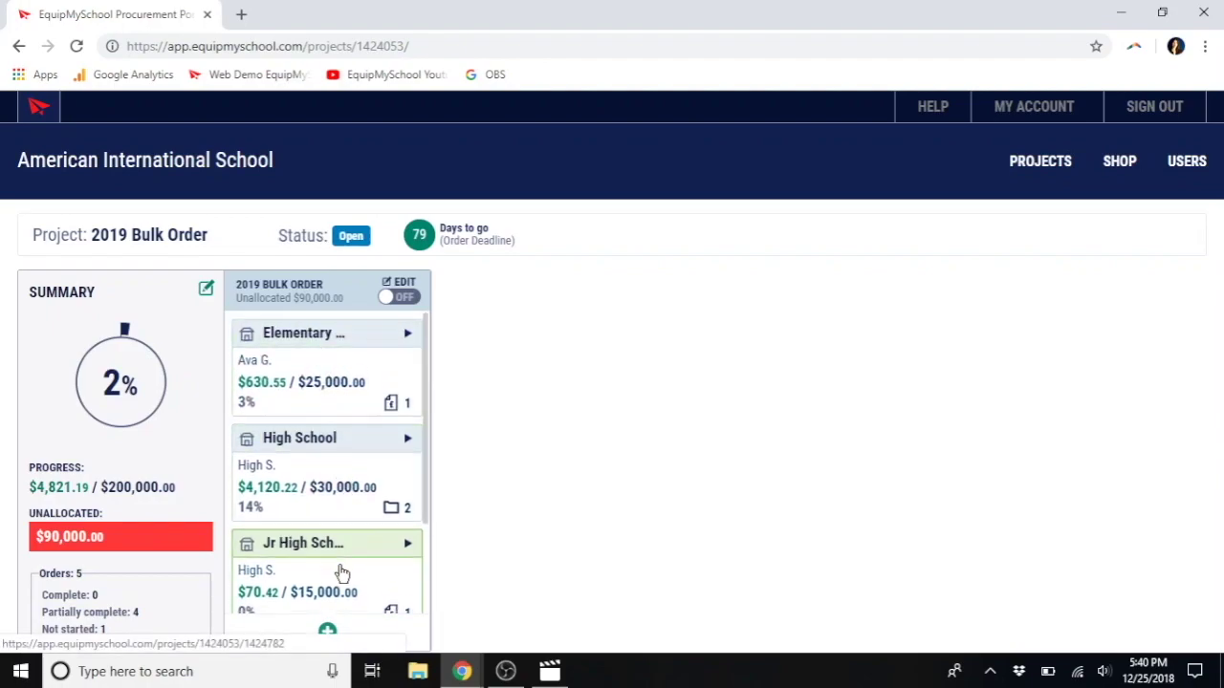
scroll(342, 574, "down", 1)
scroll(341, 571, "down", 1)
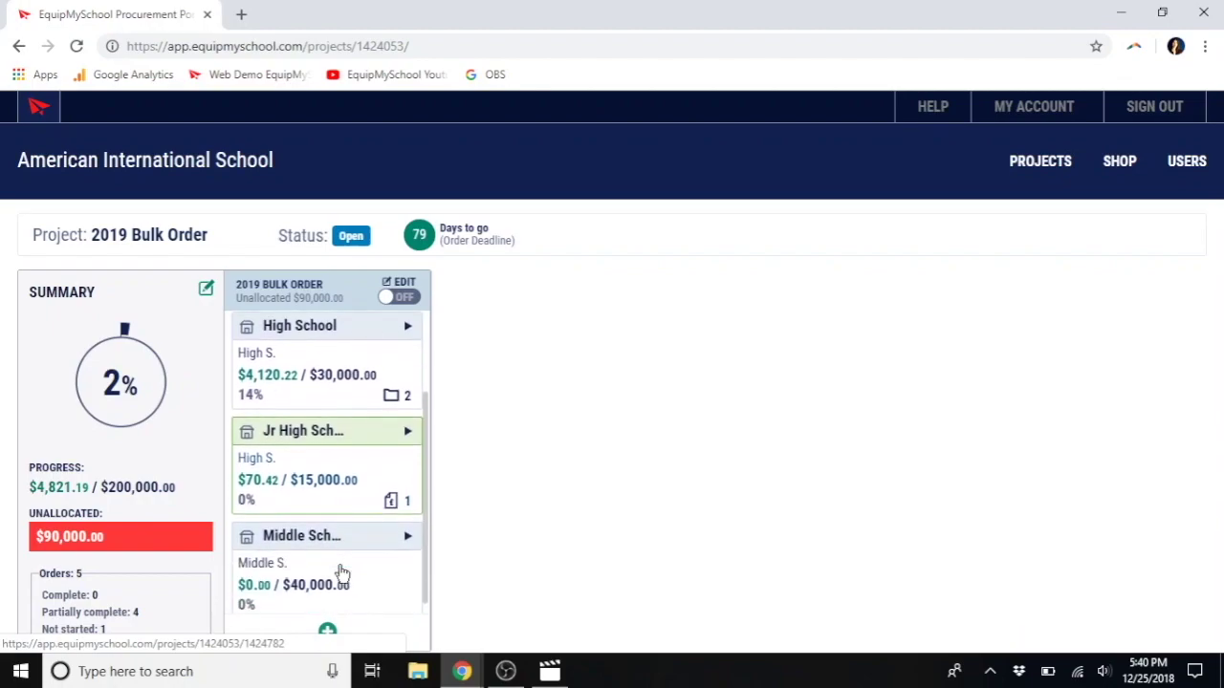
left_click(327, 633)
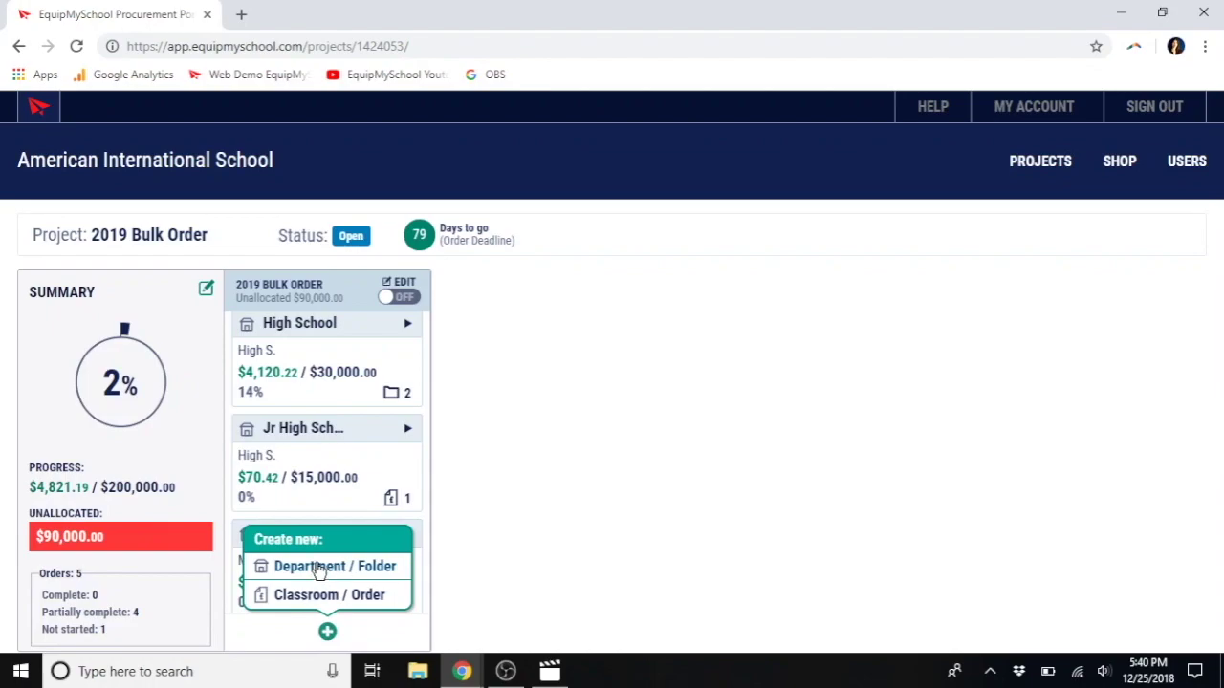
left_click(319, 568)
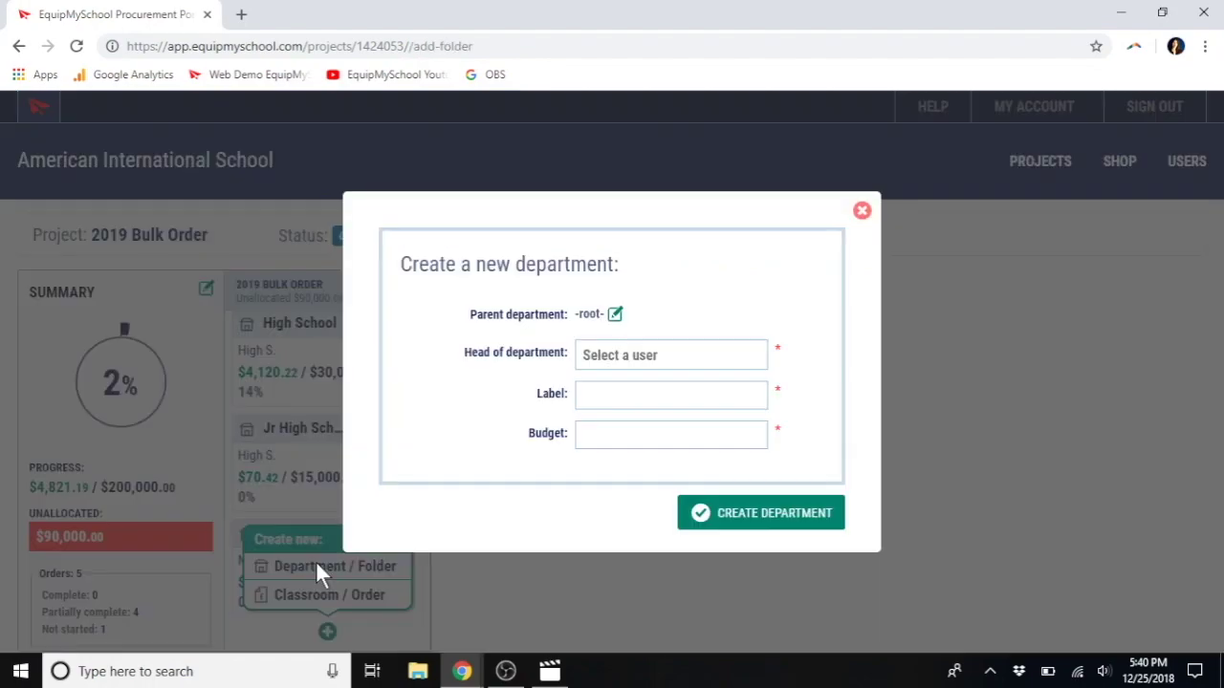
left_click(659, 356)
left_click(582, 397)
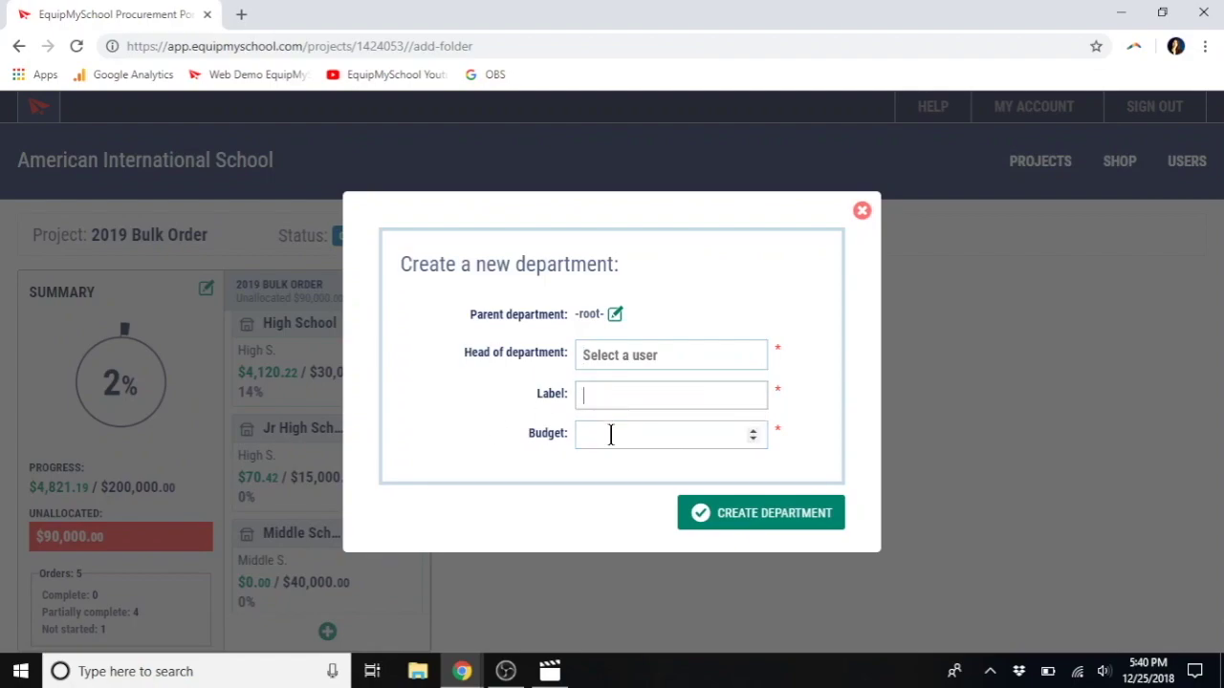
left_click(610, 434)
left_click(863, 216)
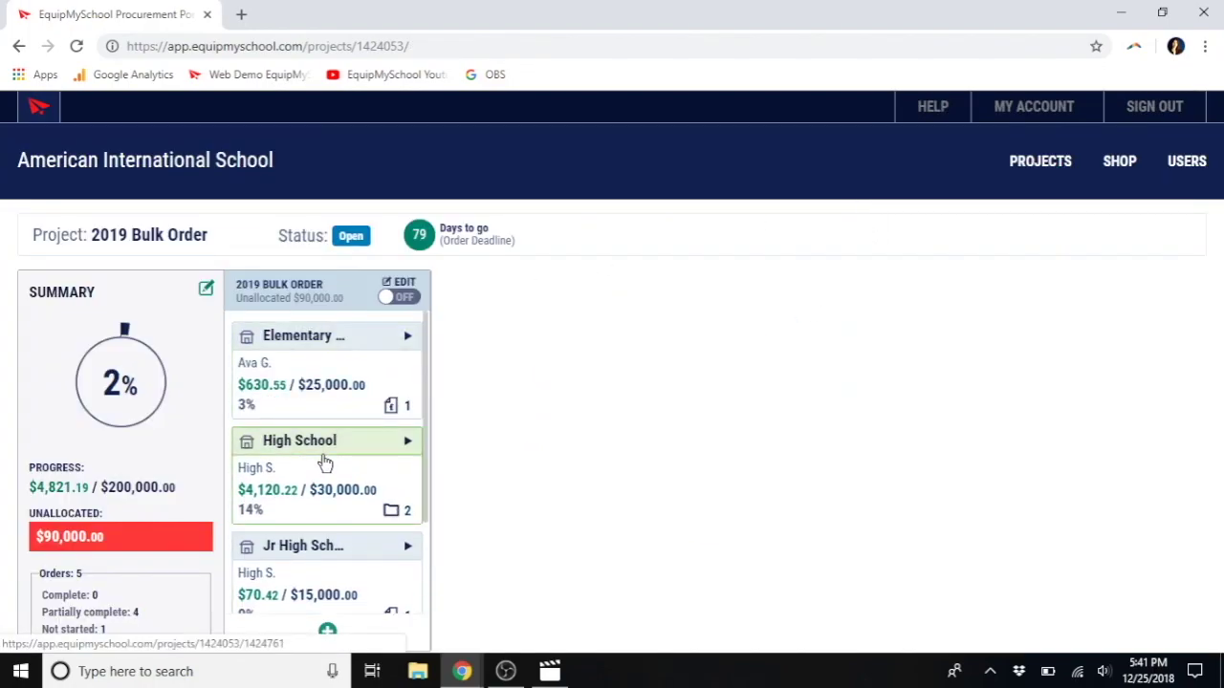
left_click(325, 463)
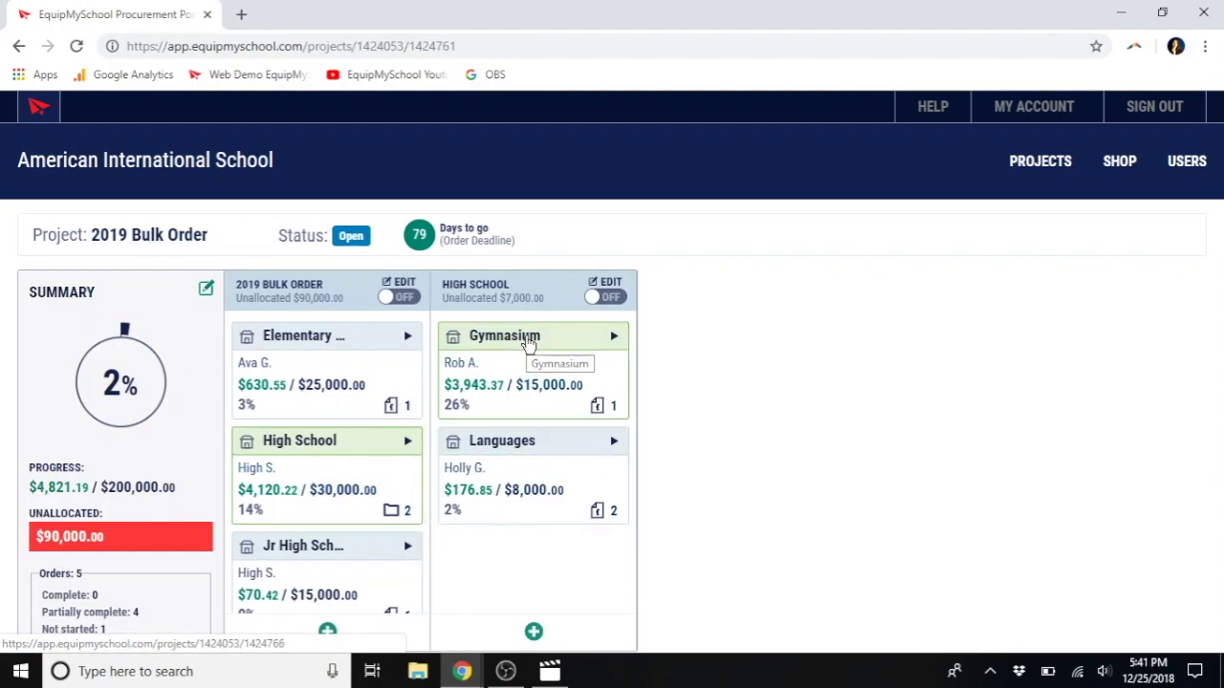
Step: View the Gymnasium department, then the Languages department with its French and Spanish Class orders
left_click(528, 342)
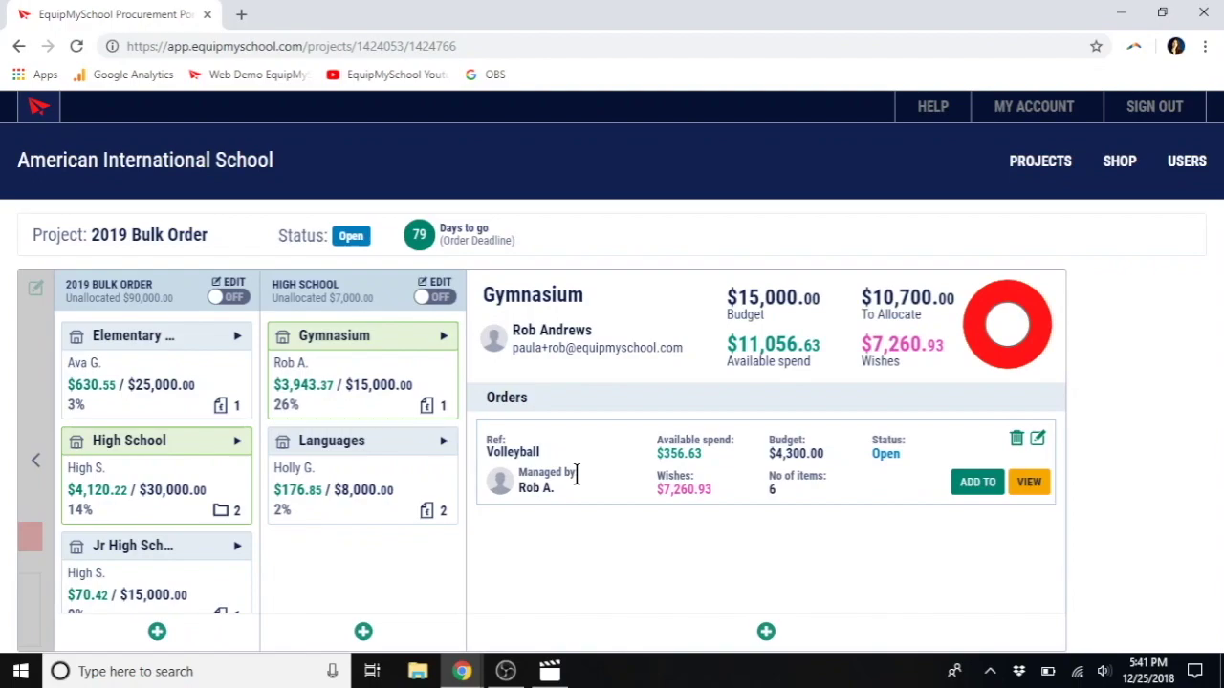
left_click(352, 466)
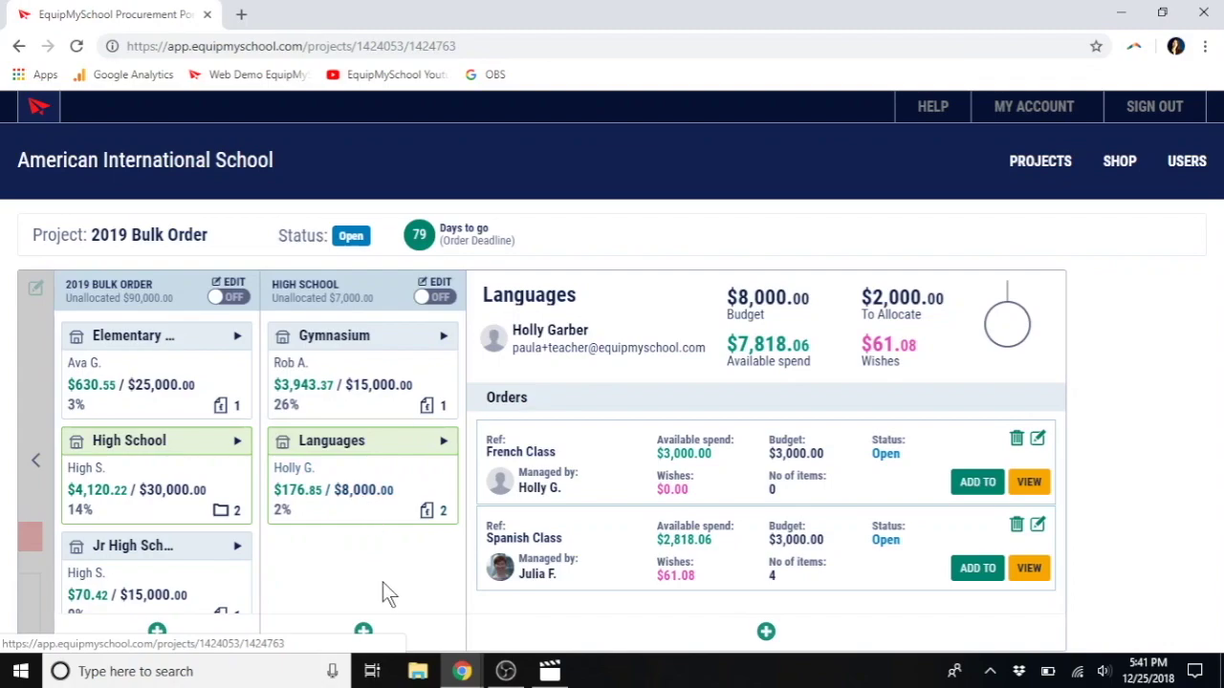
left_click(364, 634)
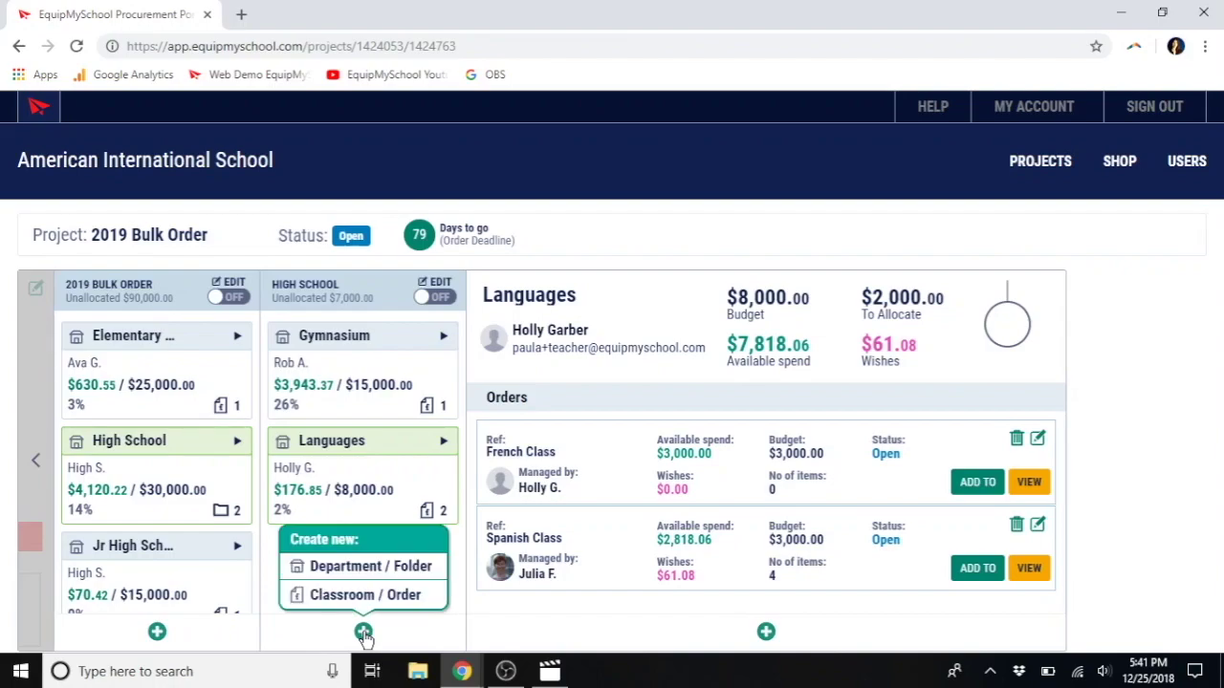
left_click(363, 597)
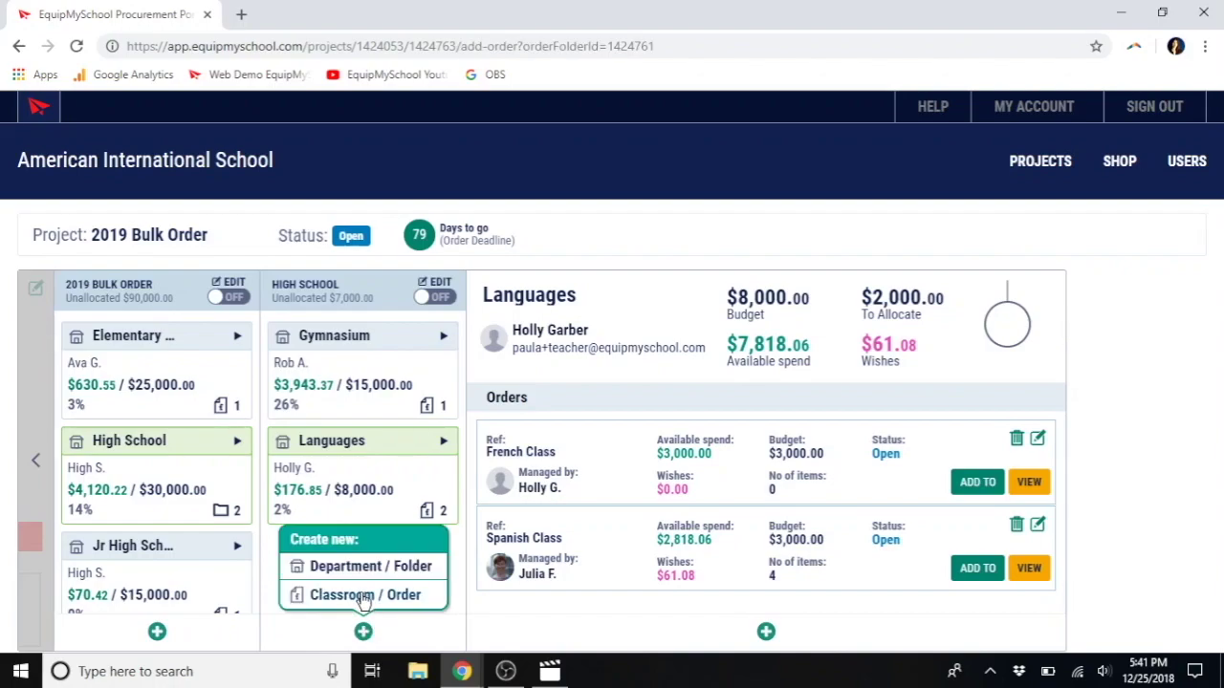
left_click(662, 322)
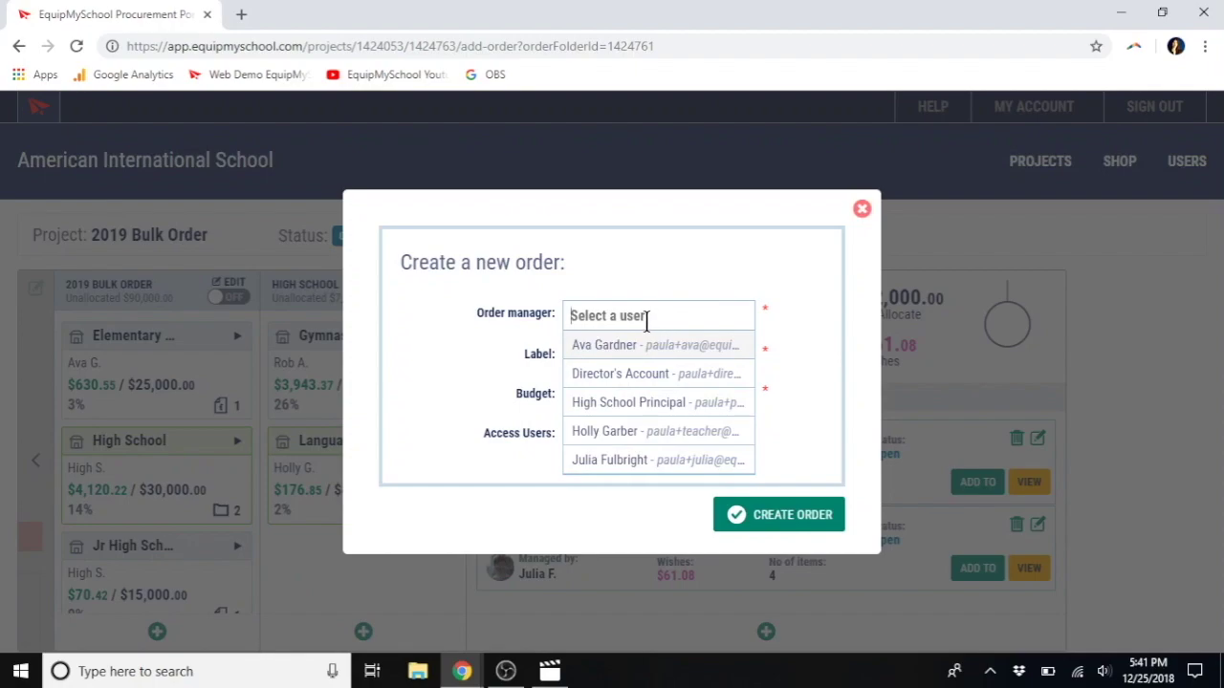
left_click_drag(647, 321, 539, 350)
left_click(538, 350)
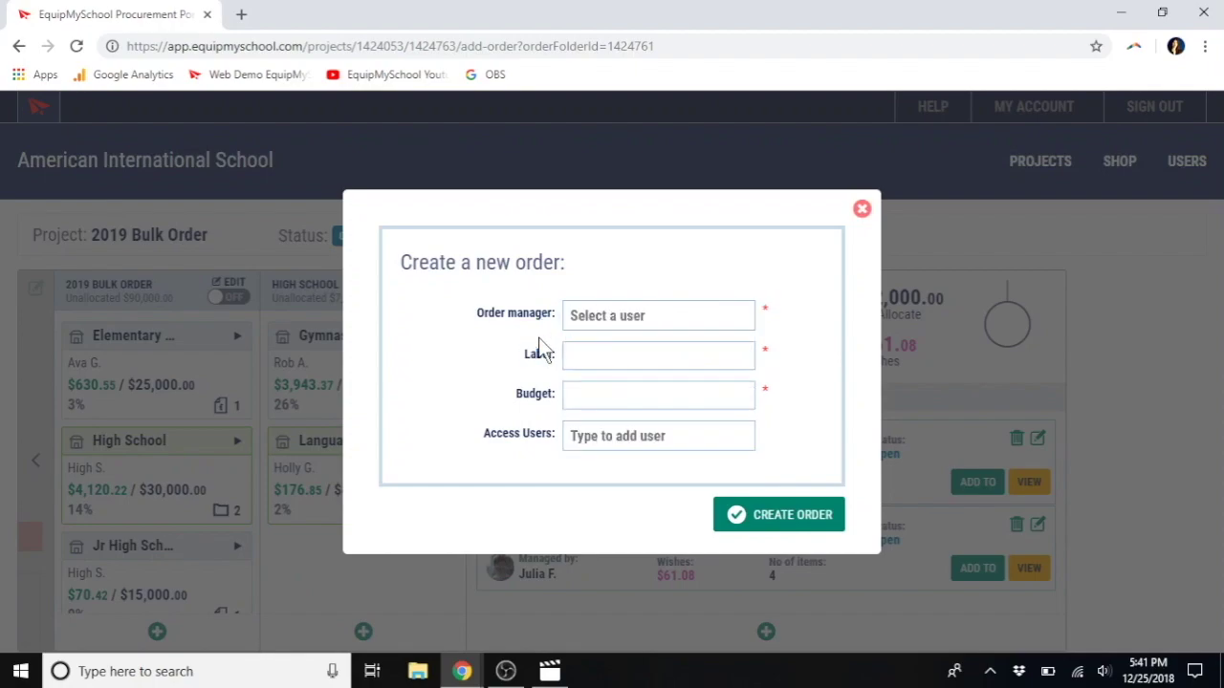
left_click(591, 357)
left_click(584, 403)
left_click(600, 438)
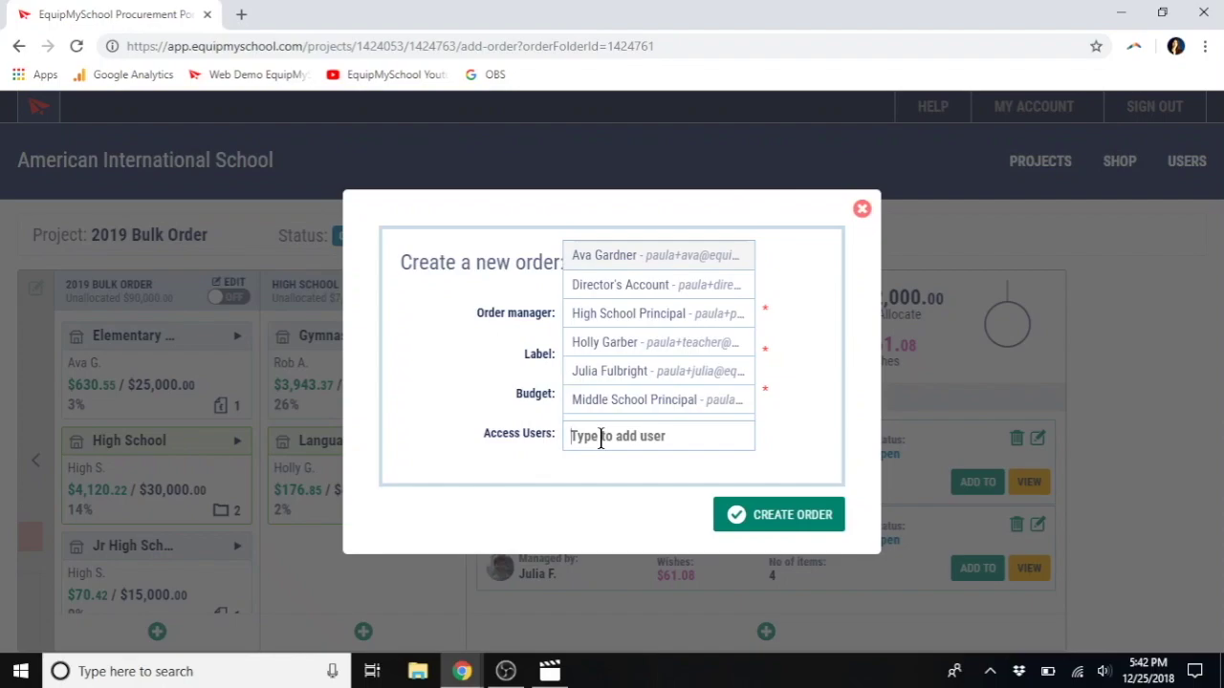
type("j")
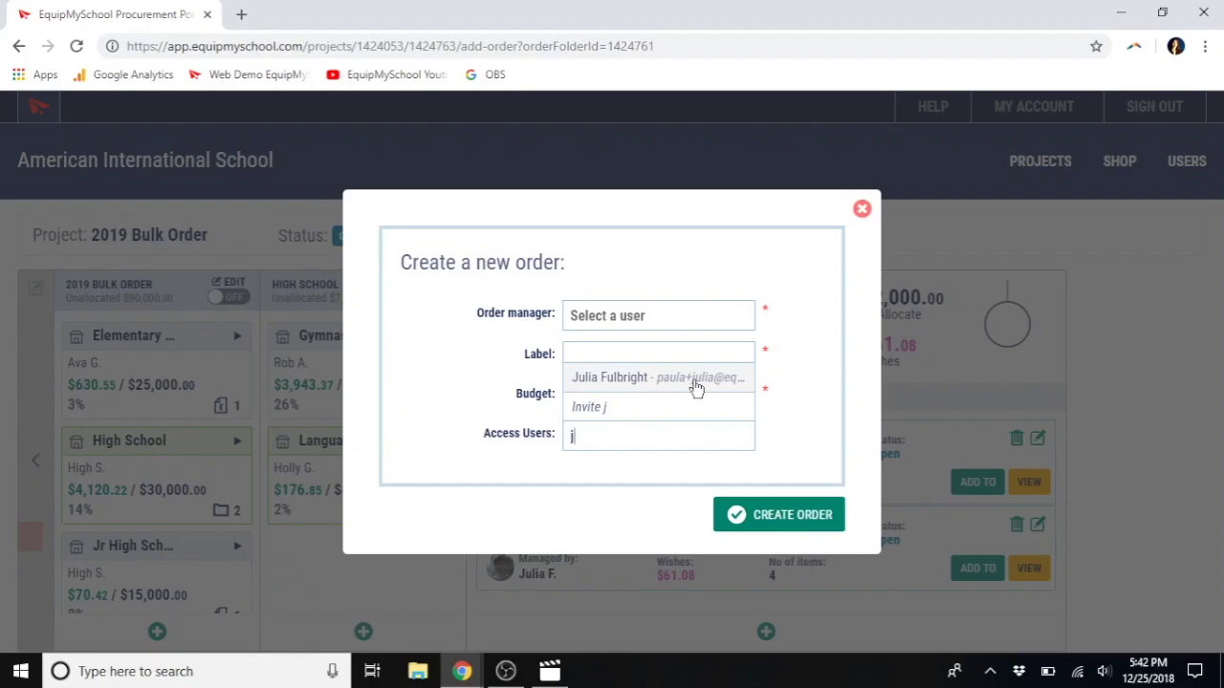
left_click(862, 209)
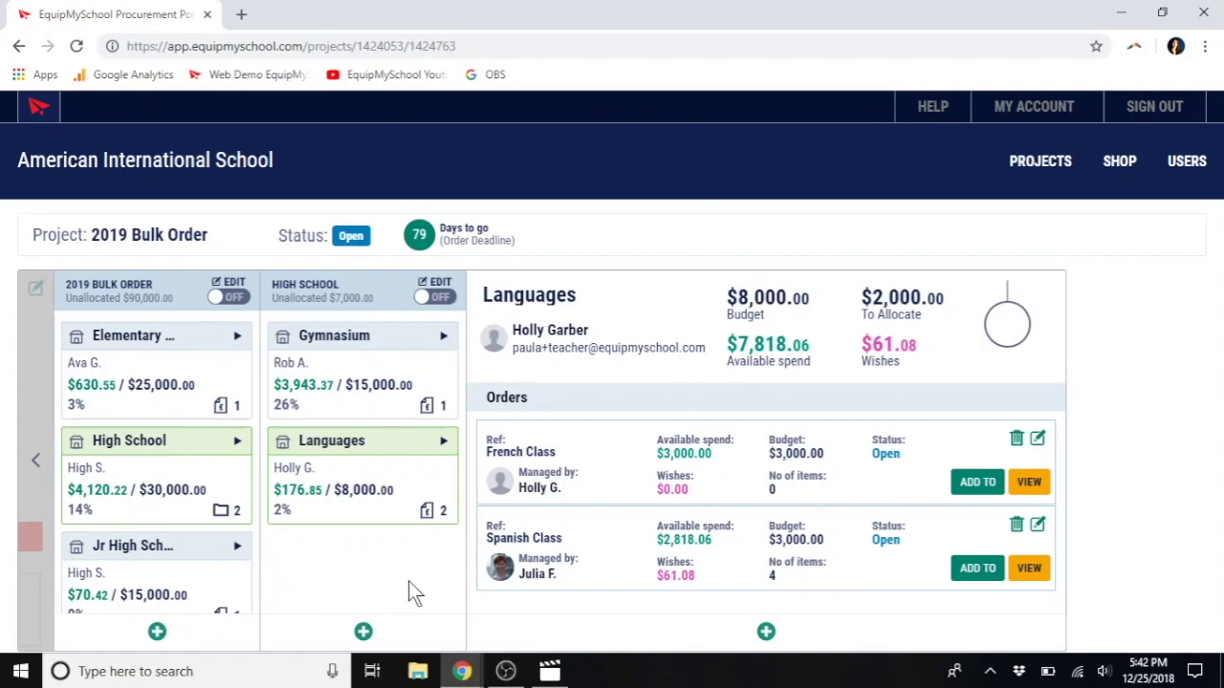
mouse_move(467, 673)
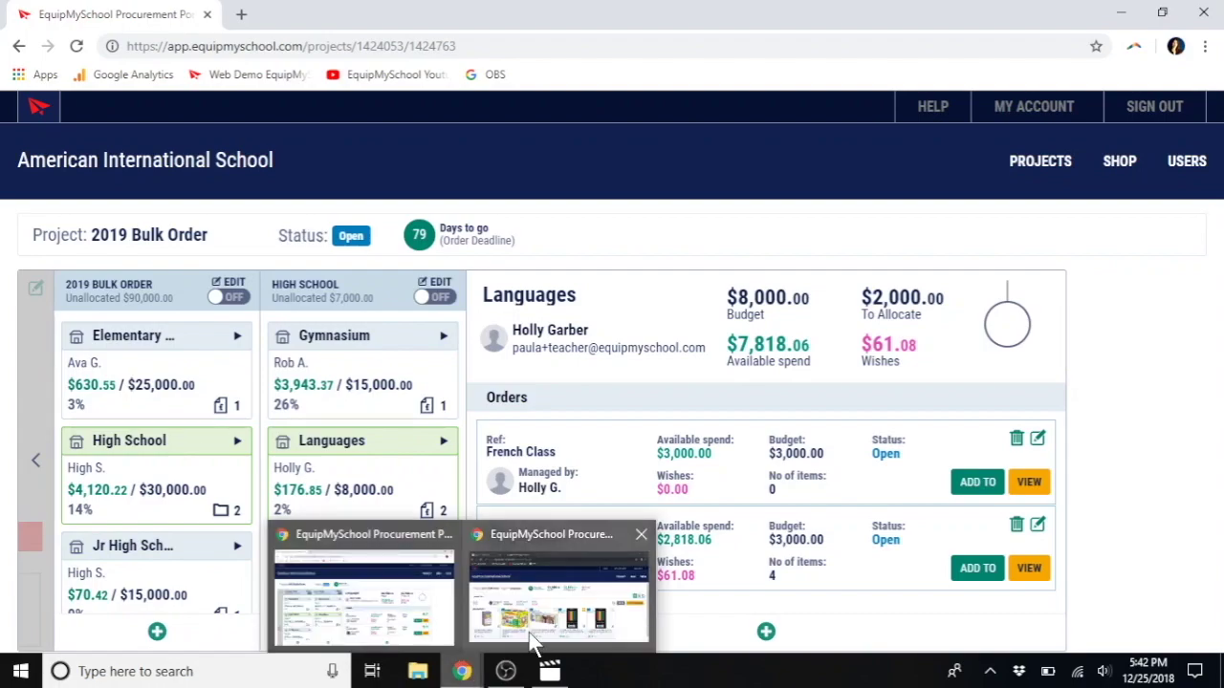
Step: Bring the Spanish Class order window forward and go to the shop
left_click(529, 632)
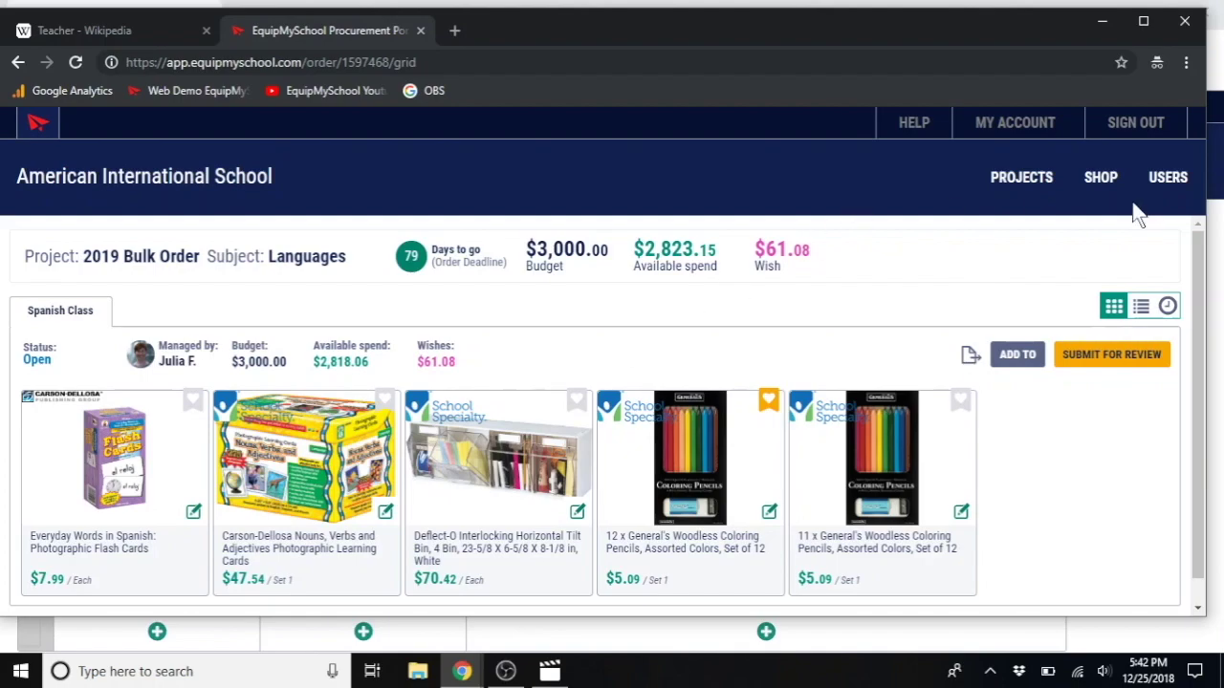
left_click(1100, 178)
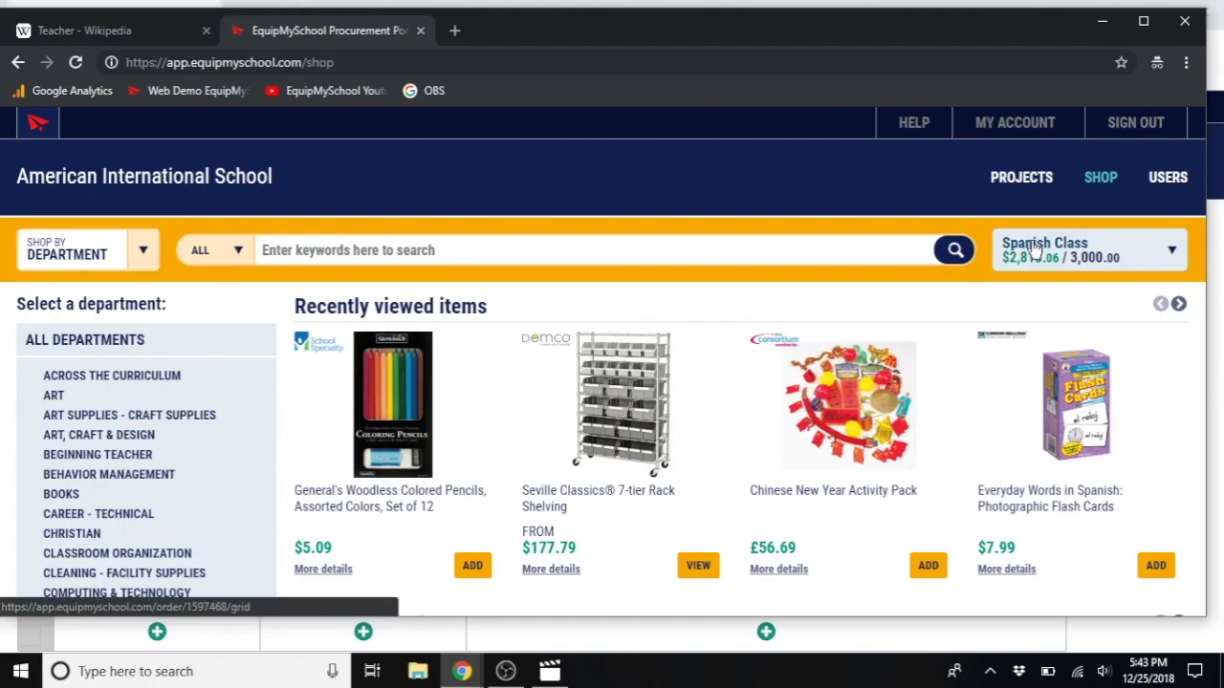
Step: Toggle the Spanish Class order between table and card views, then open the Everyday Words in Spanish flash cards details
left_click(1032, 245)
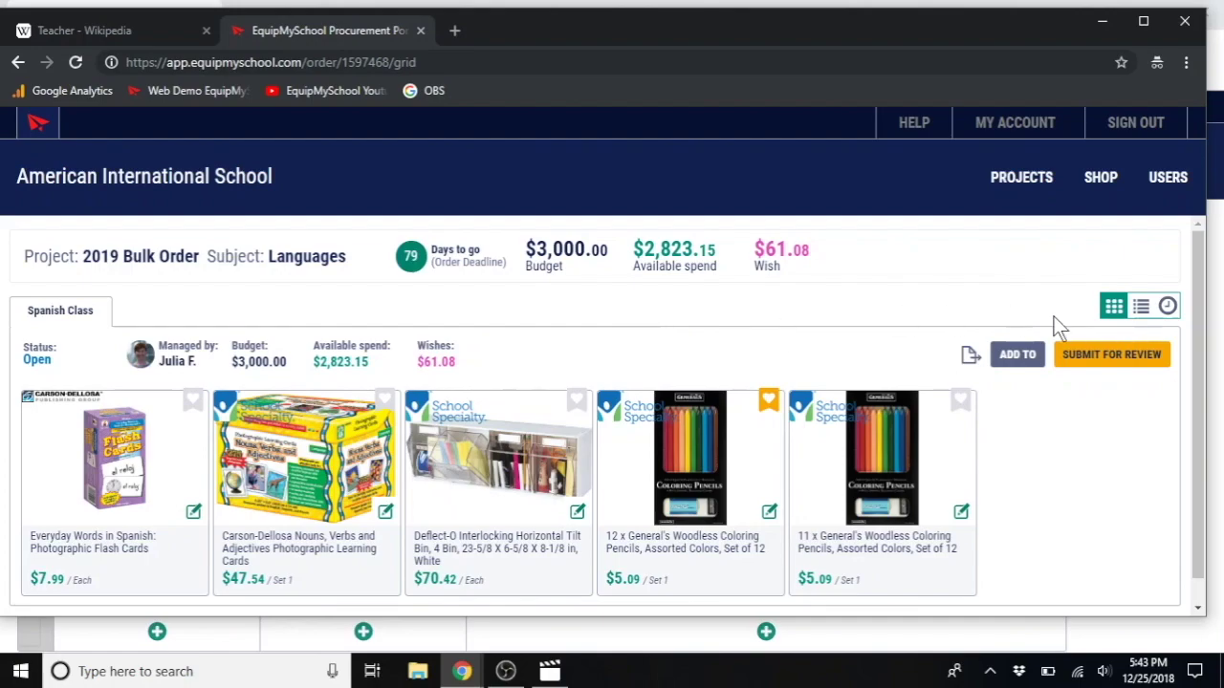
left_click(1141, 310)
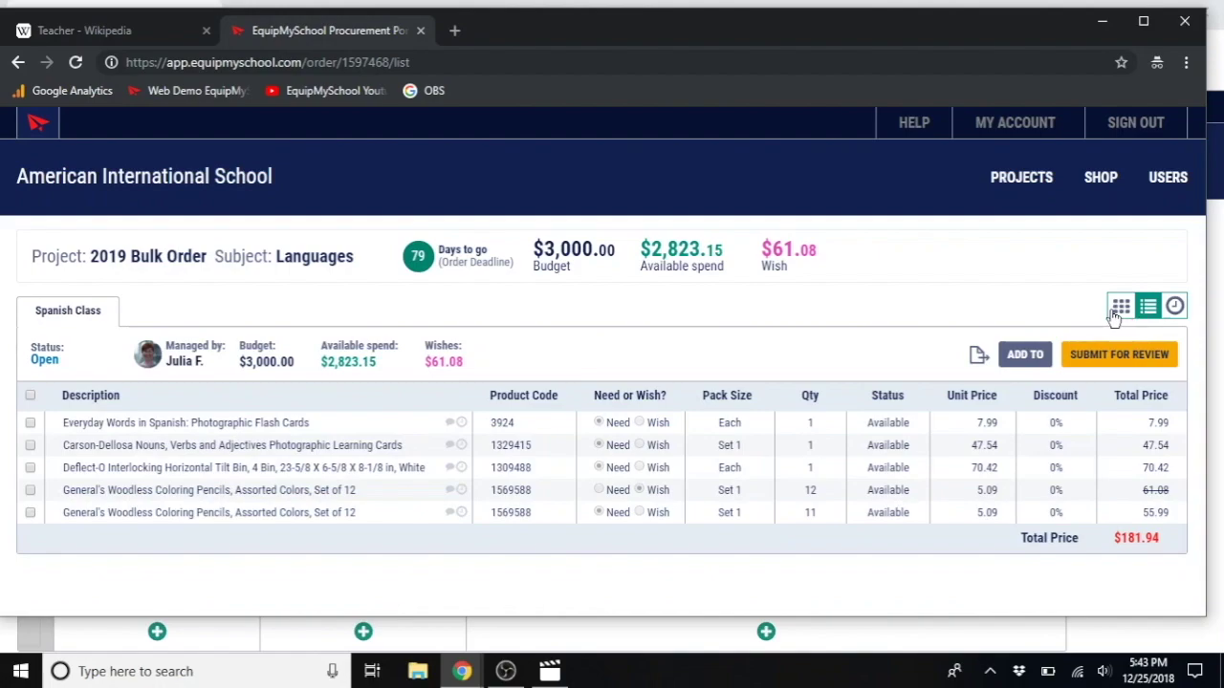
left_click(1121, 306)
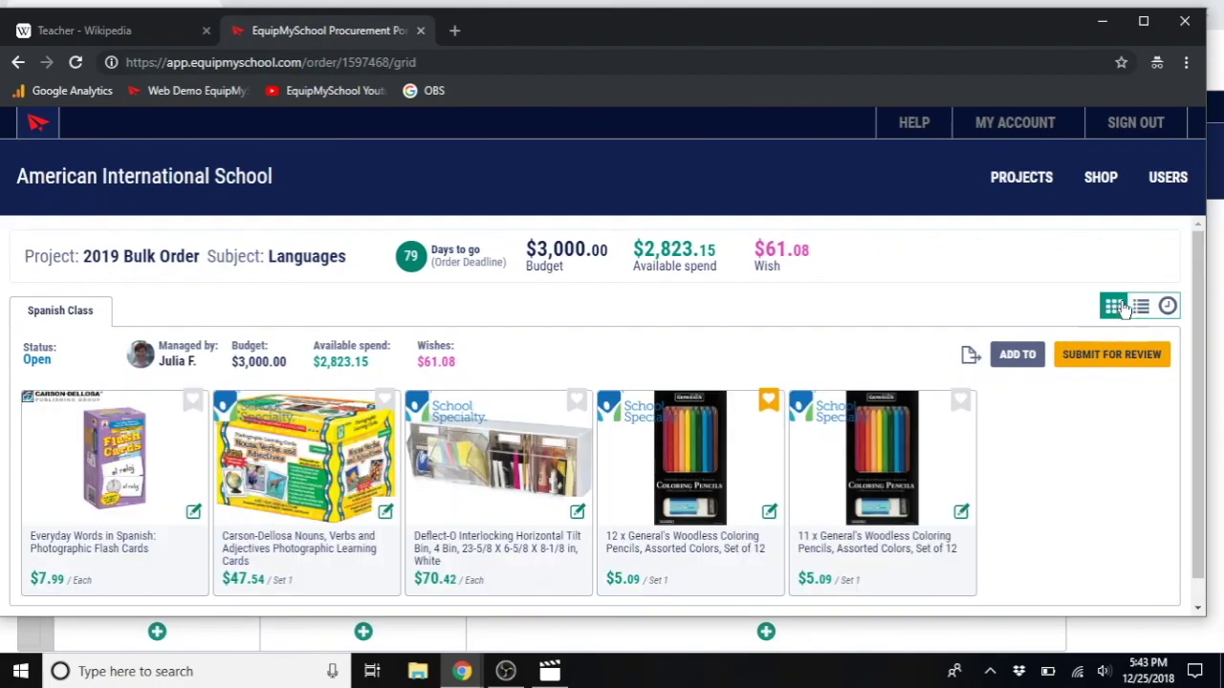
scroll(913, 454, "down", 1)
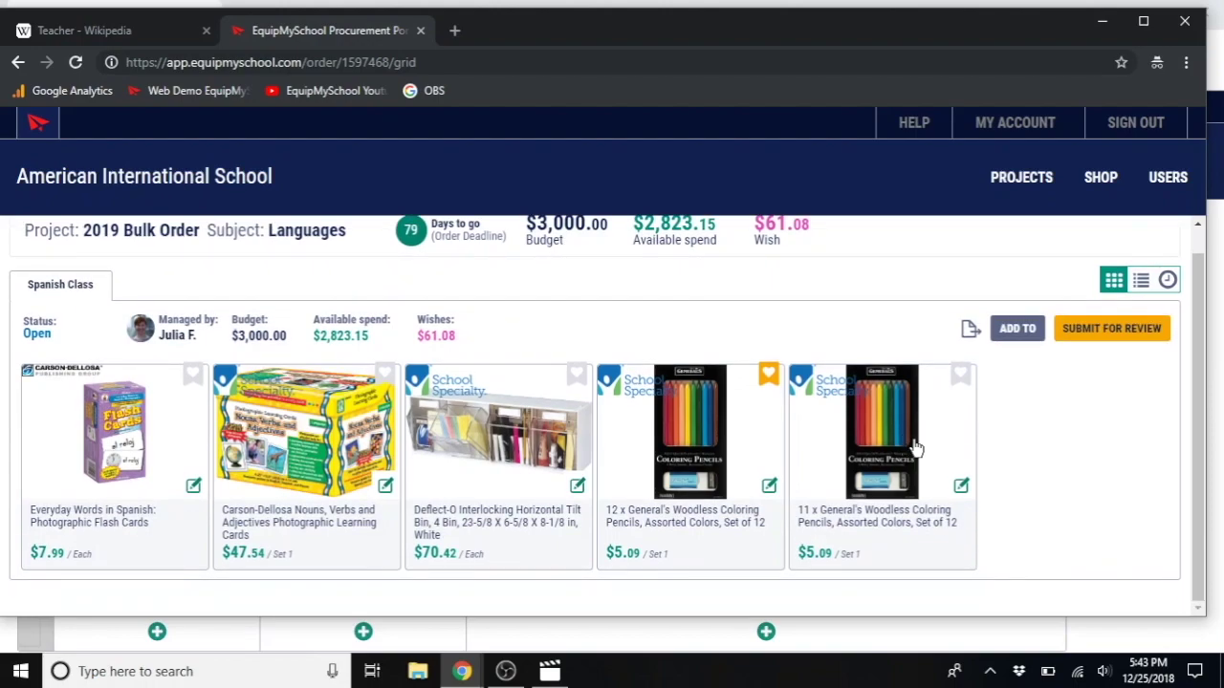
left_click(1142, 281)
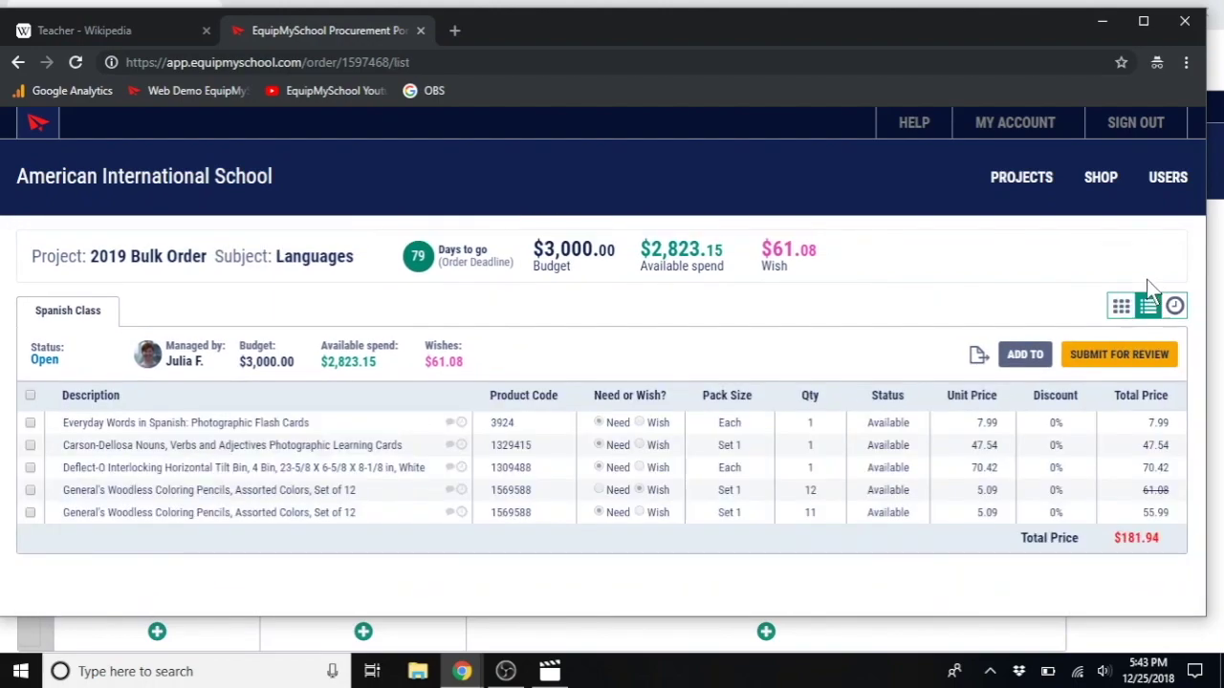
left_click(234, 421)
left_click(449, 353)
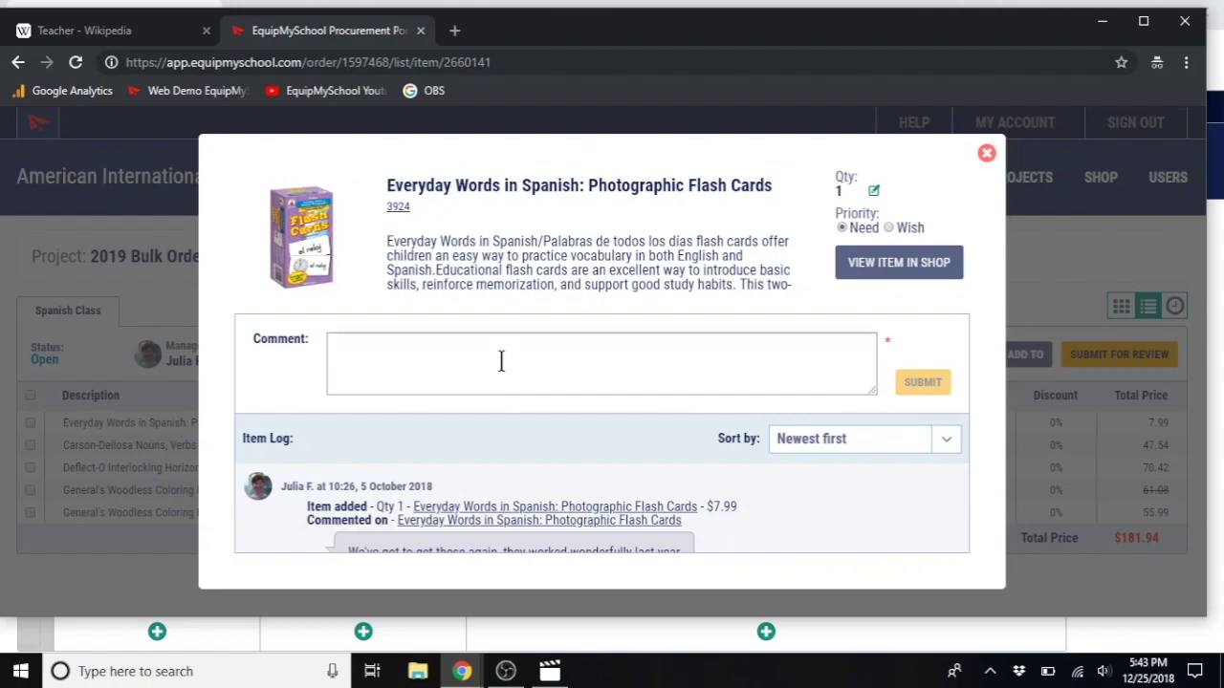
Step: Make the flash cards quantity editable, then close the item details without saving a change
left_click(874, 191)
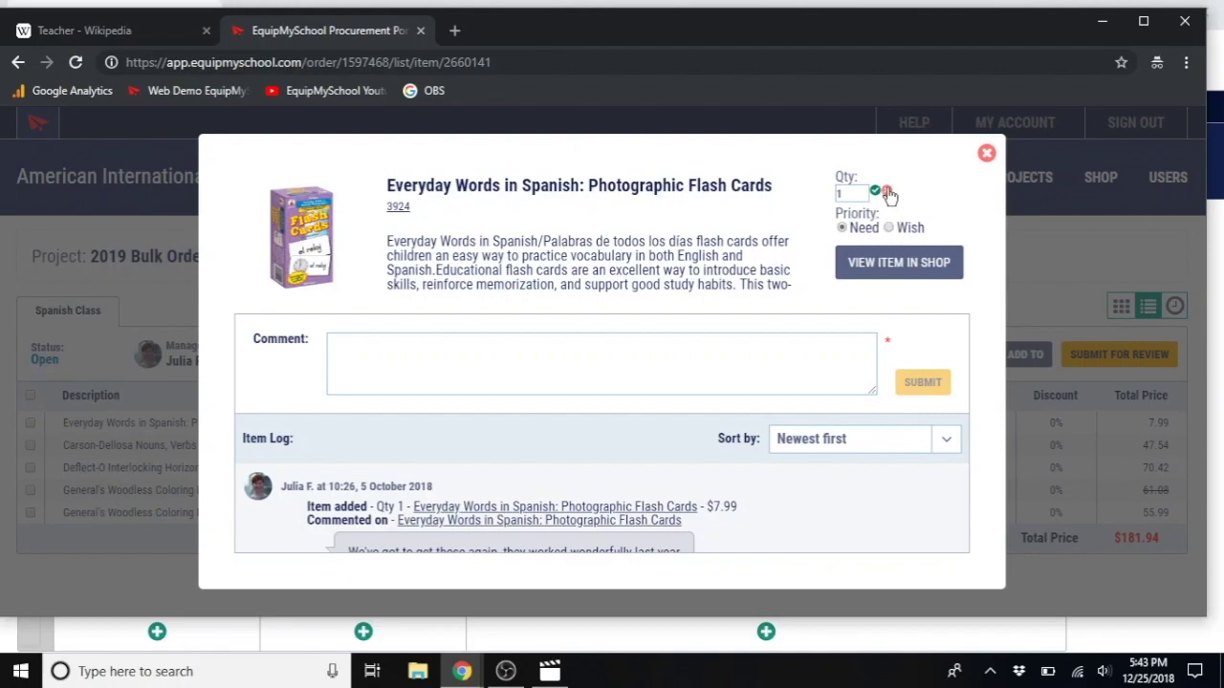
left_click(986, 154)
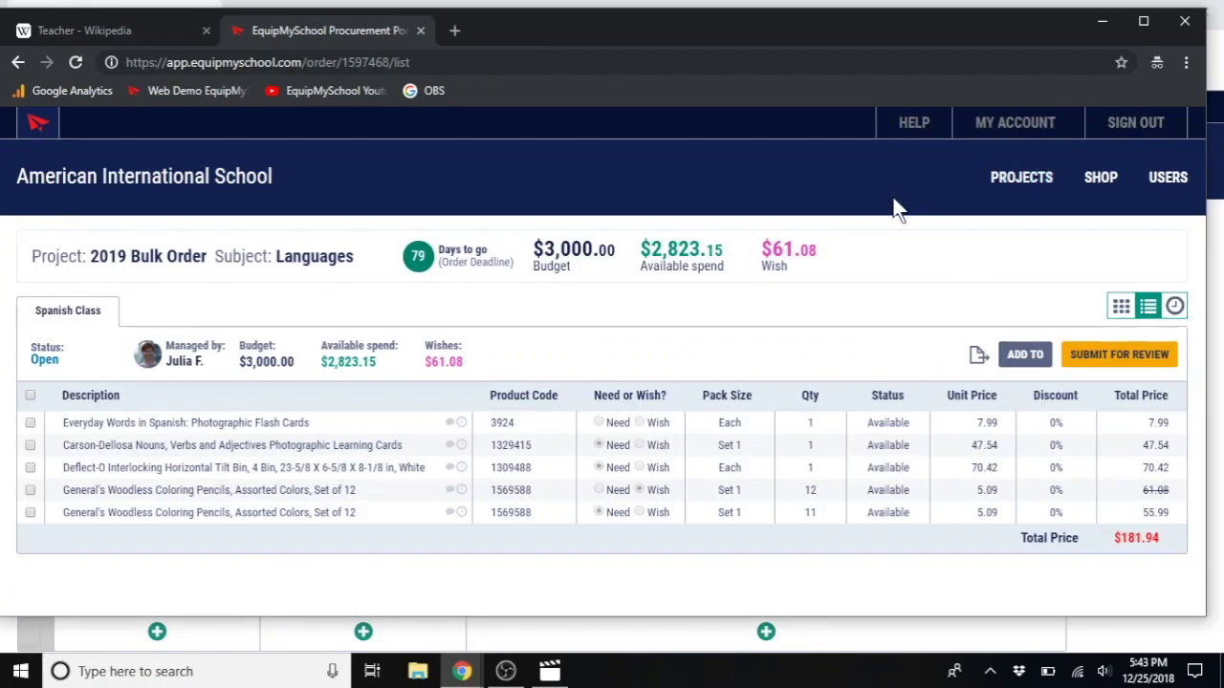
Step: Add 20 sets of General's Woodless Colored Pencils to the Spanish Class order from the shop
left_click(1101, 178)
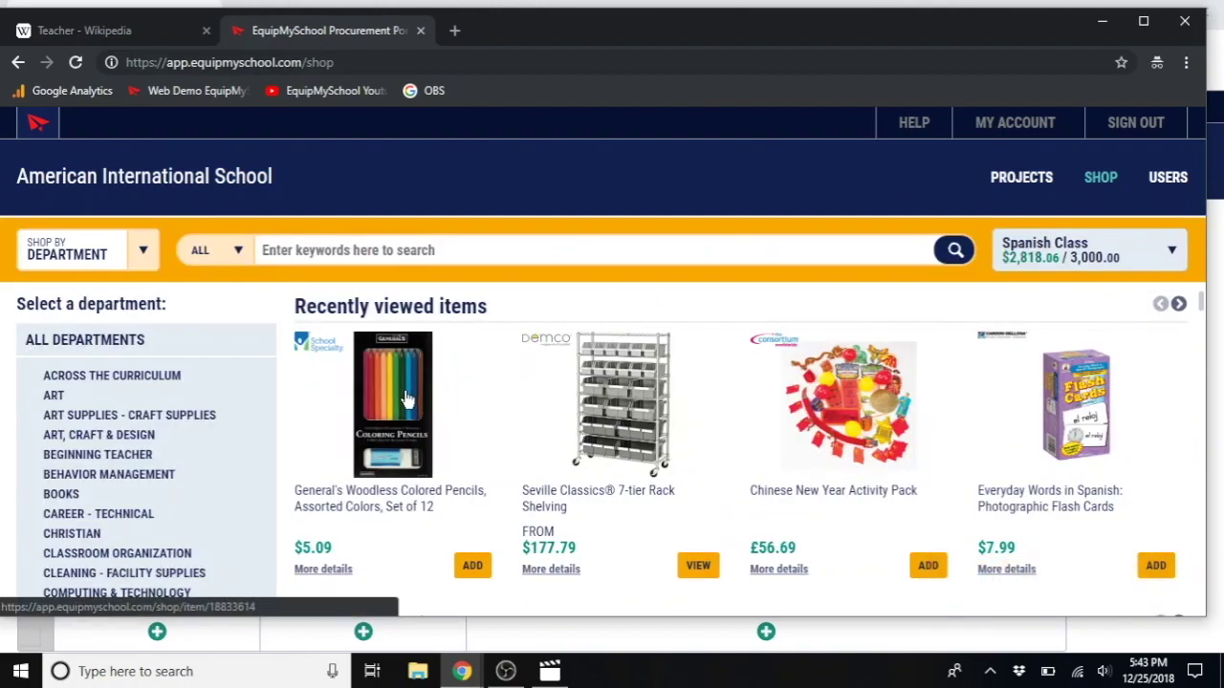
left_click(406, 399)
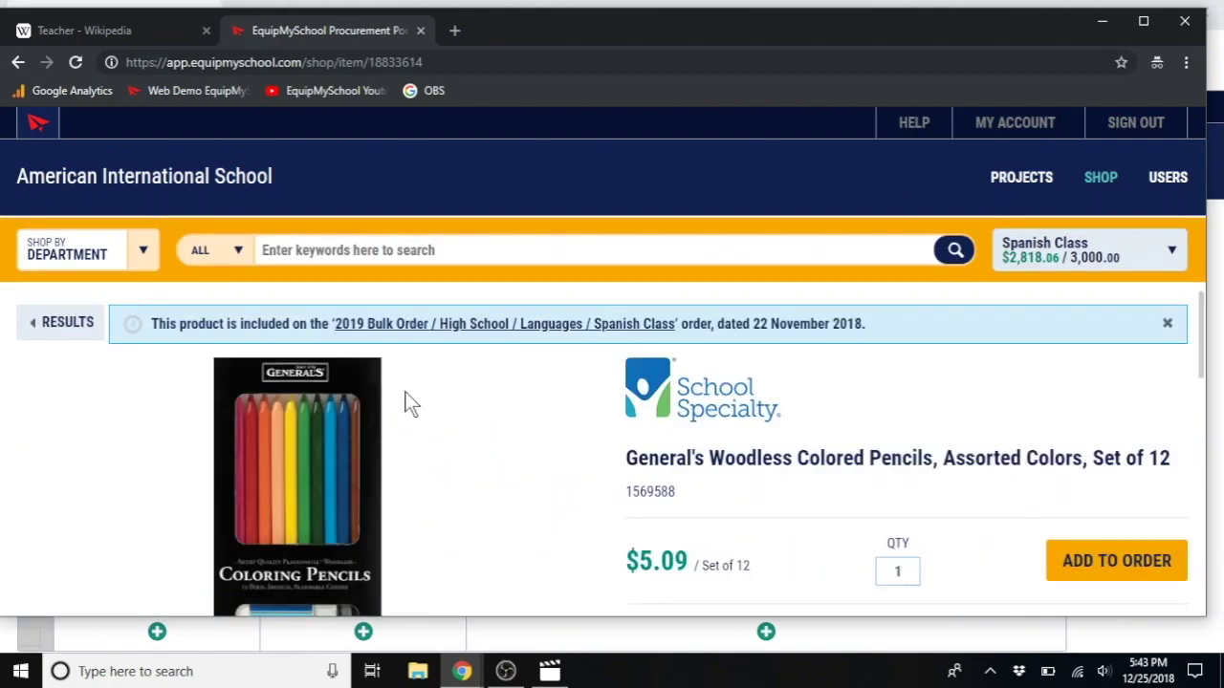
scroll(513, 423, "down", 1)
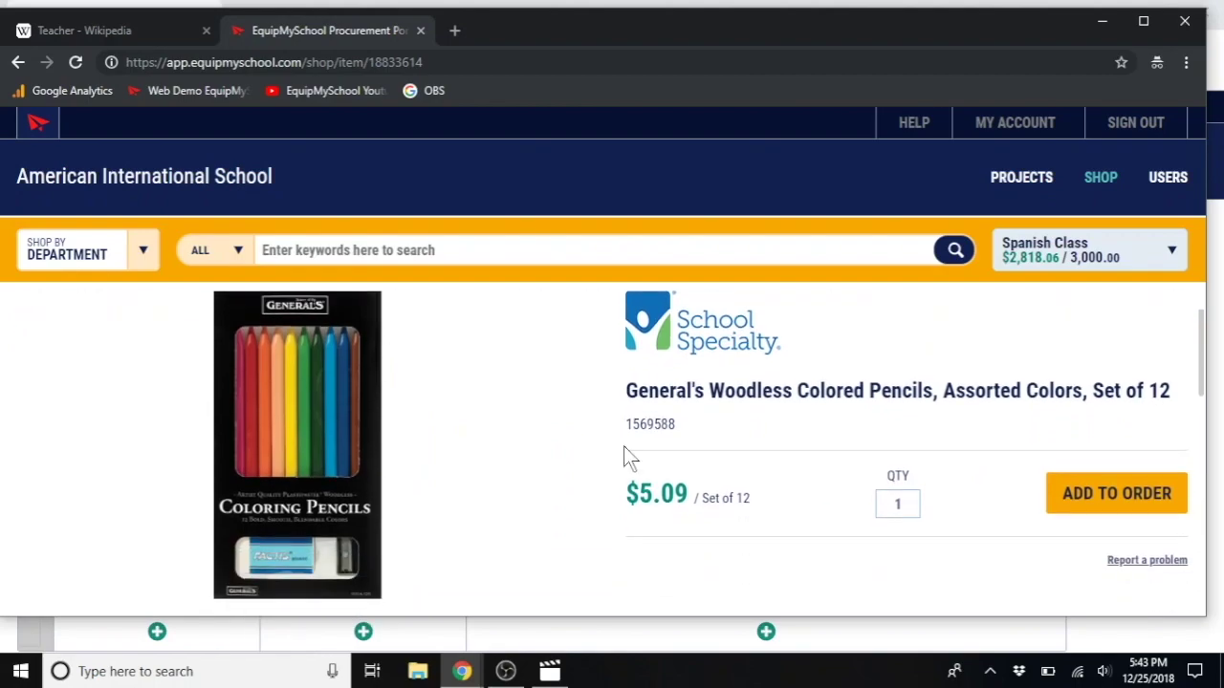
left_click(905, 506)
key("BackSpace")
type("20")
left_click(1138, 507)
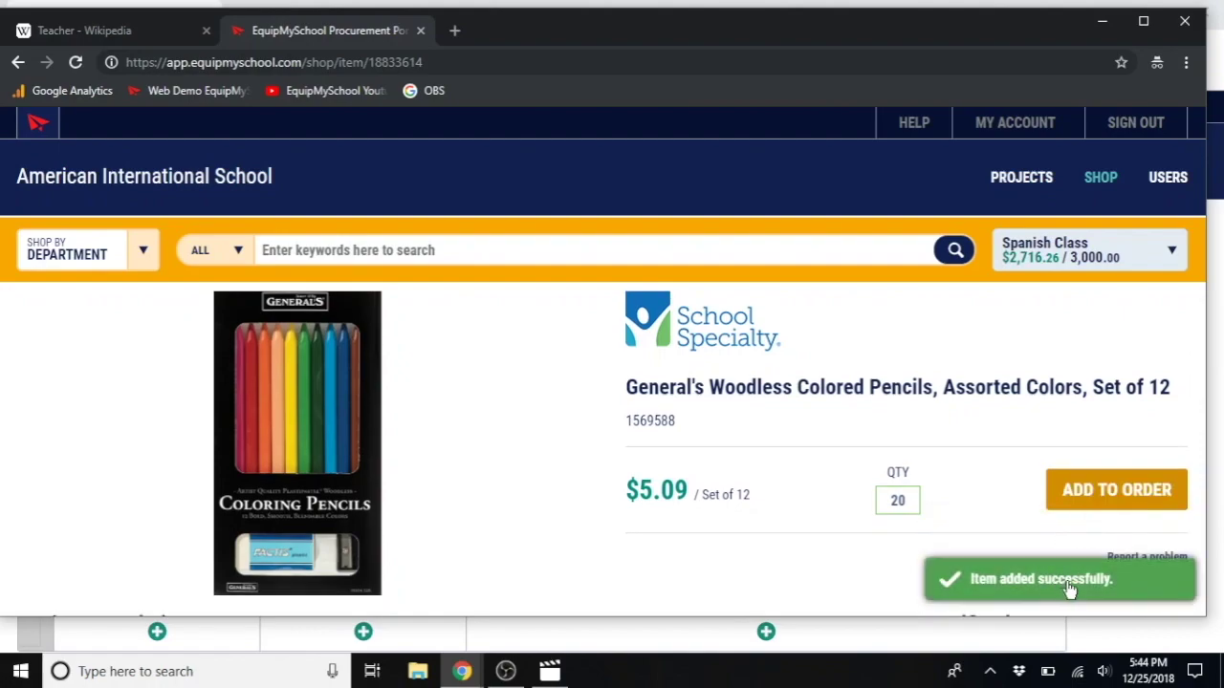
left_click(1034, 247)
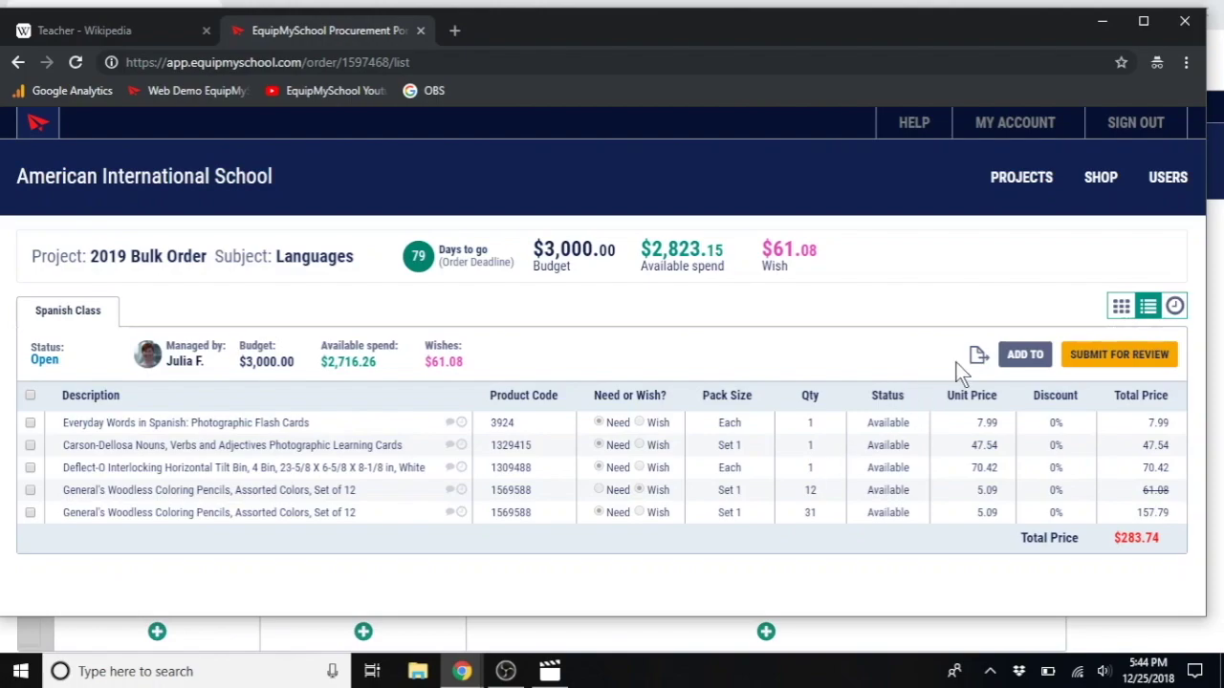
Step: Show the Spanish Class order's five items as product cards
left_click(1118, 306)
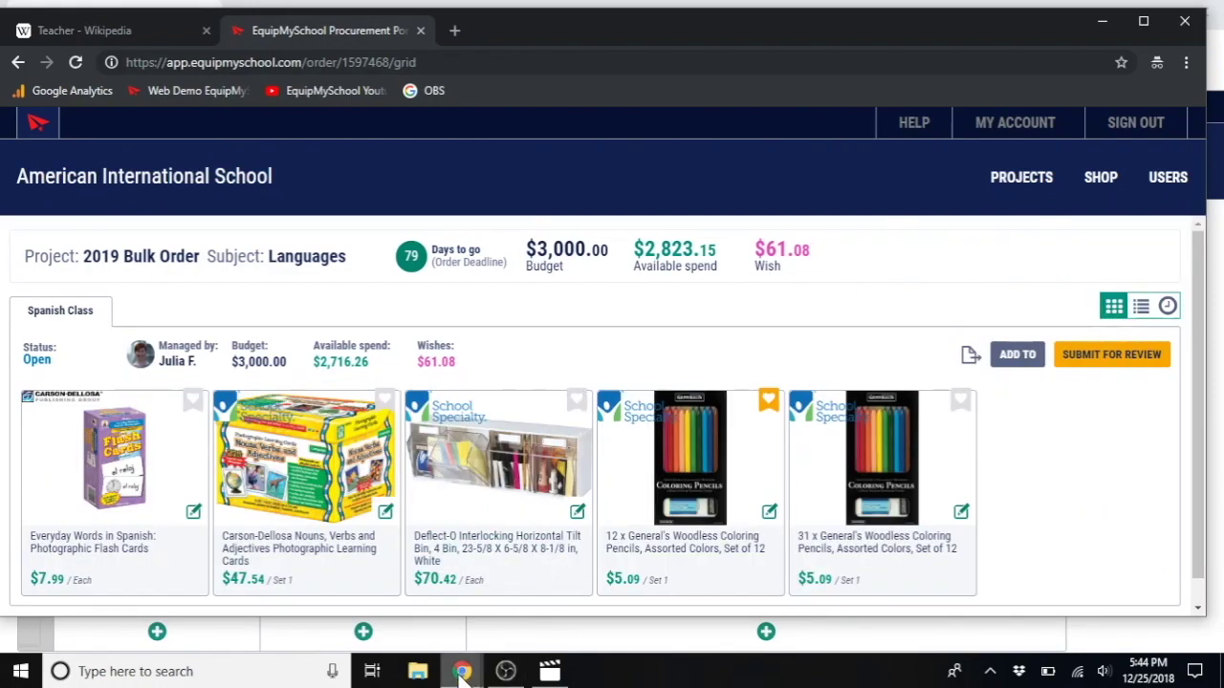
Step: Check Spanish Class's order settings in the projects window, still at $3,000.00, then return to the order
mouse_move(462, 672)
left_click(399, 616)
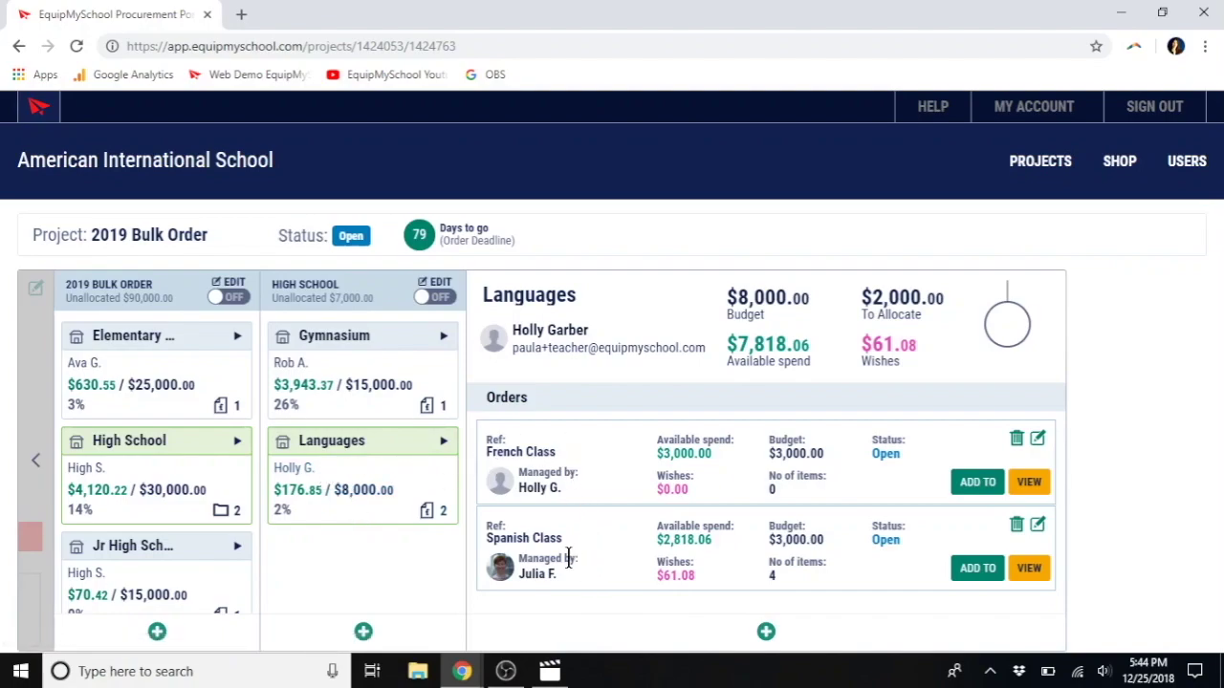
left_click(1038, 525)
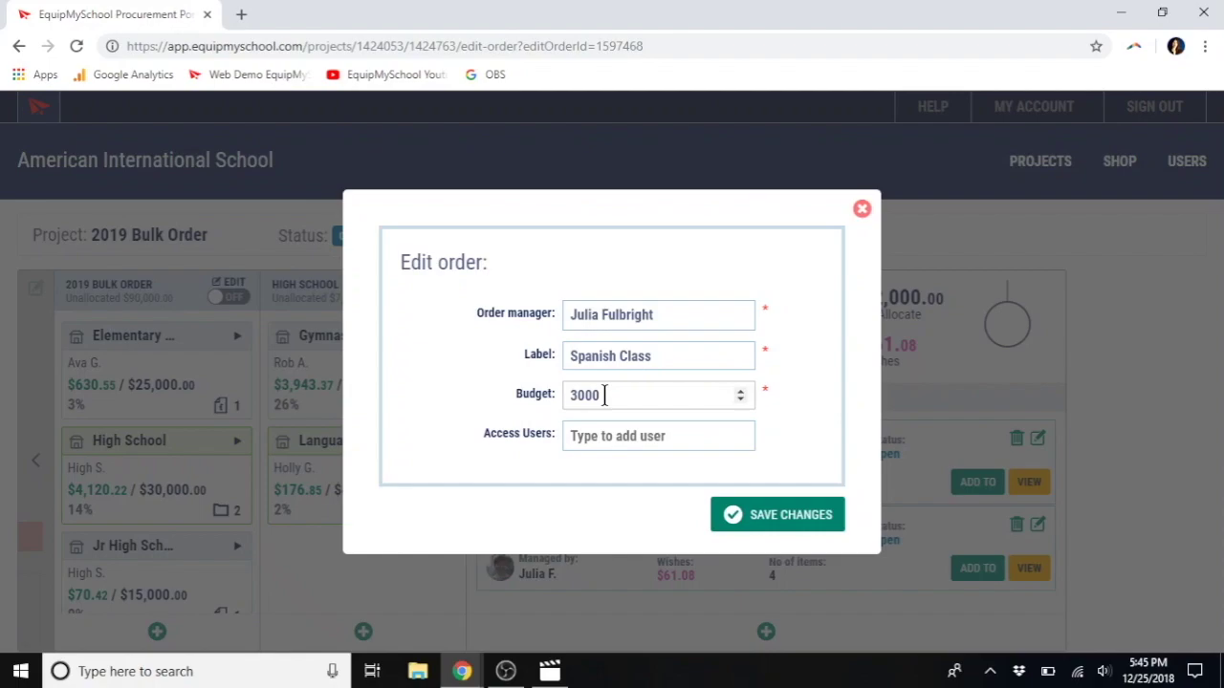
left_click(862, 213)
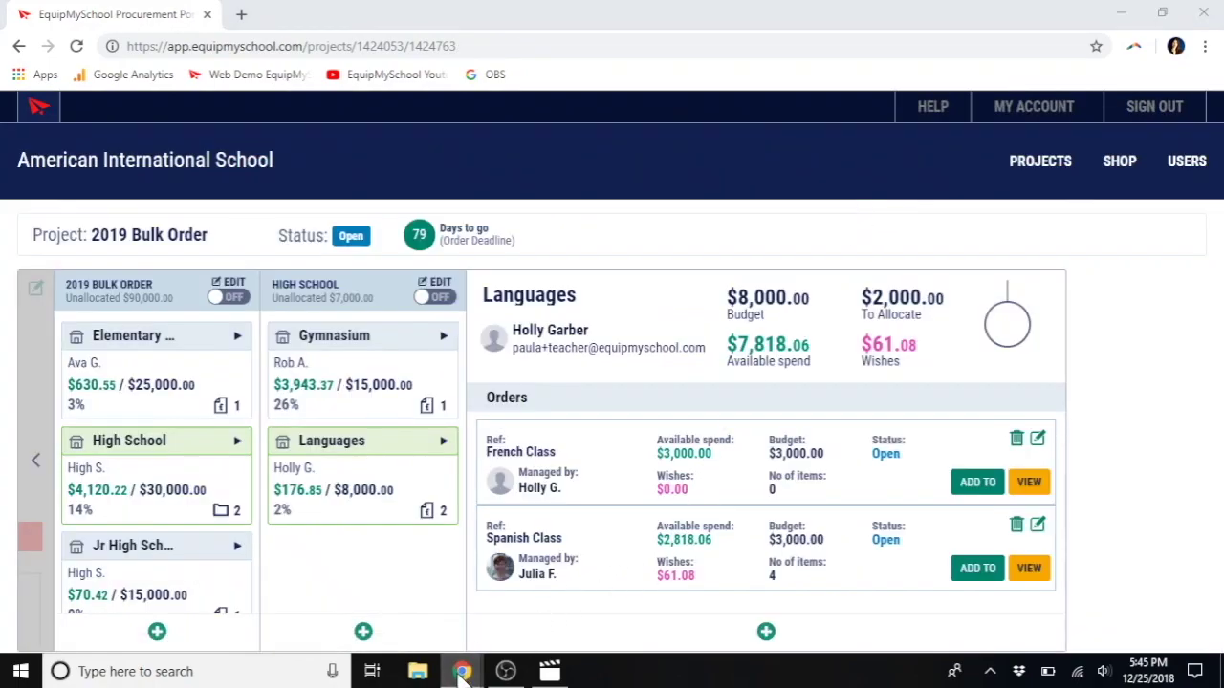
mouse_move(461, 674)
left_click(535, 620)
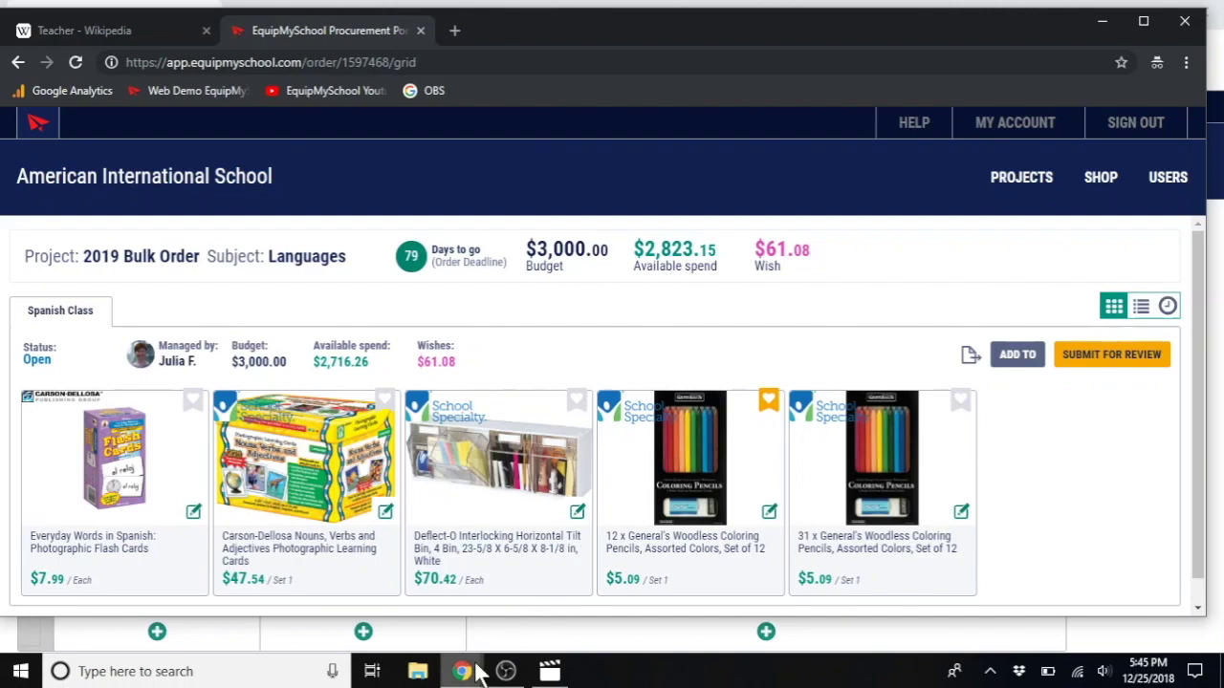
Step: Bring the 2019 Bulk Order projects window back to the front
mouse_move(463, 670)
left_click(429, 635)
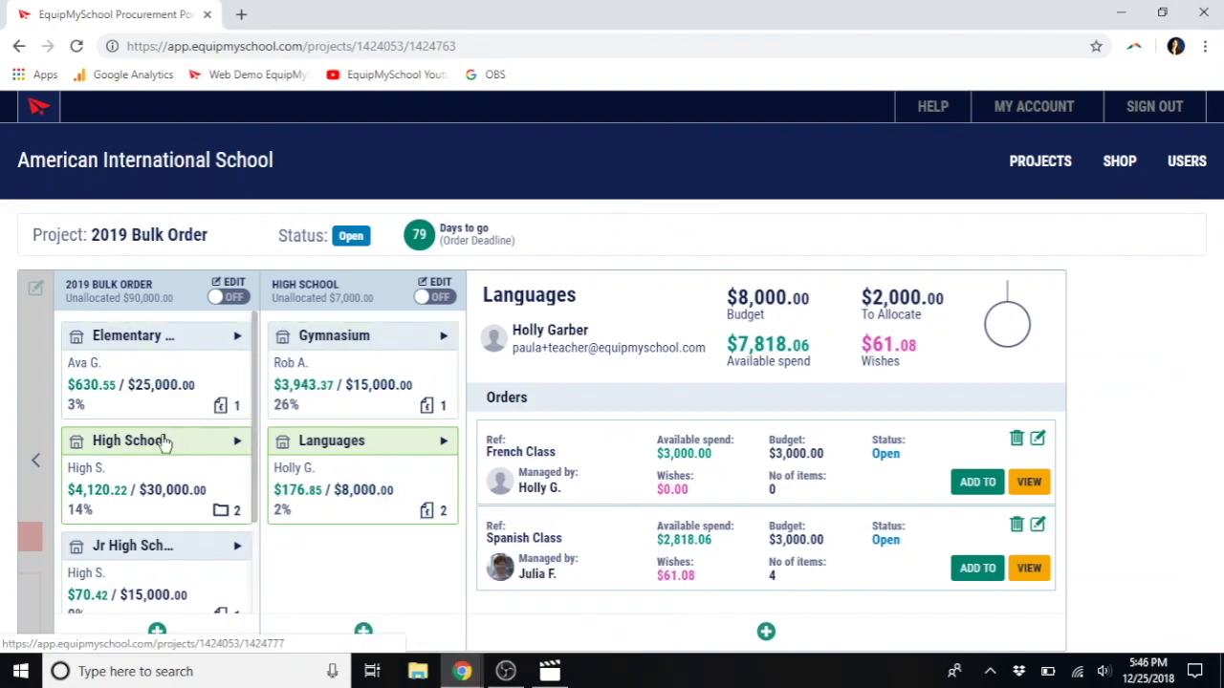
Step: Expand the project Summary panel, sign out of the procurement portal, and start a new browser tab
left_click(35, 460)
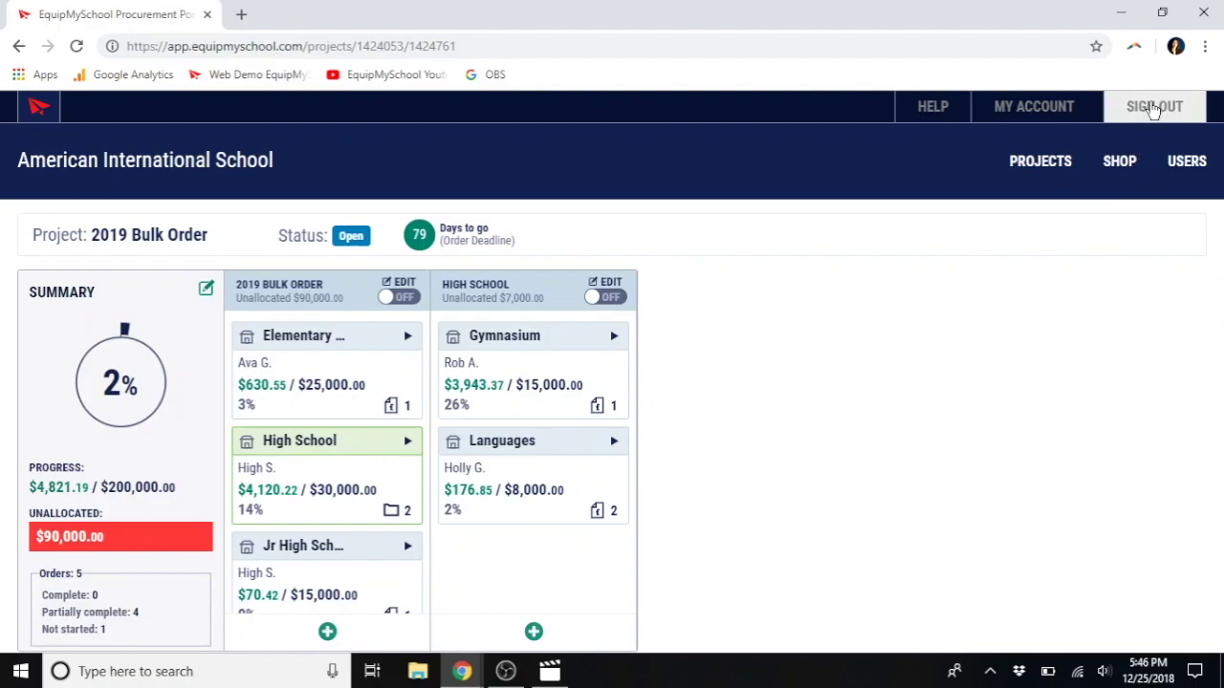
left_click(1153, 106)
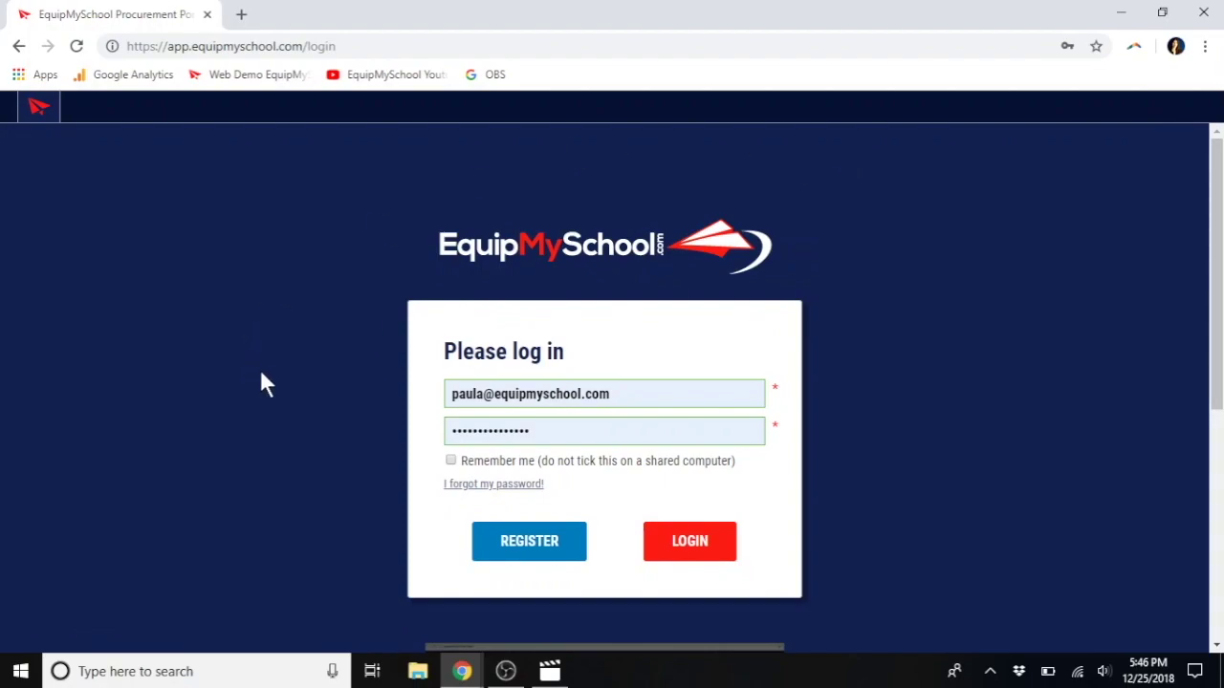
left_click(241, 16)
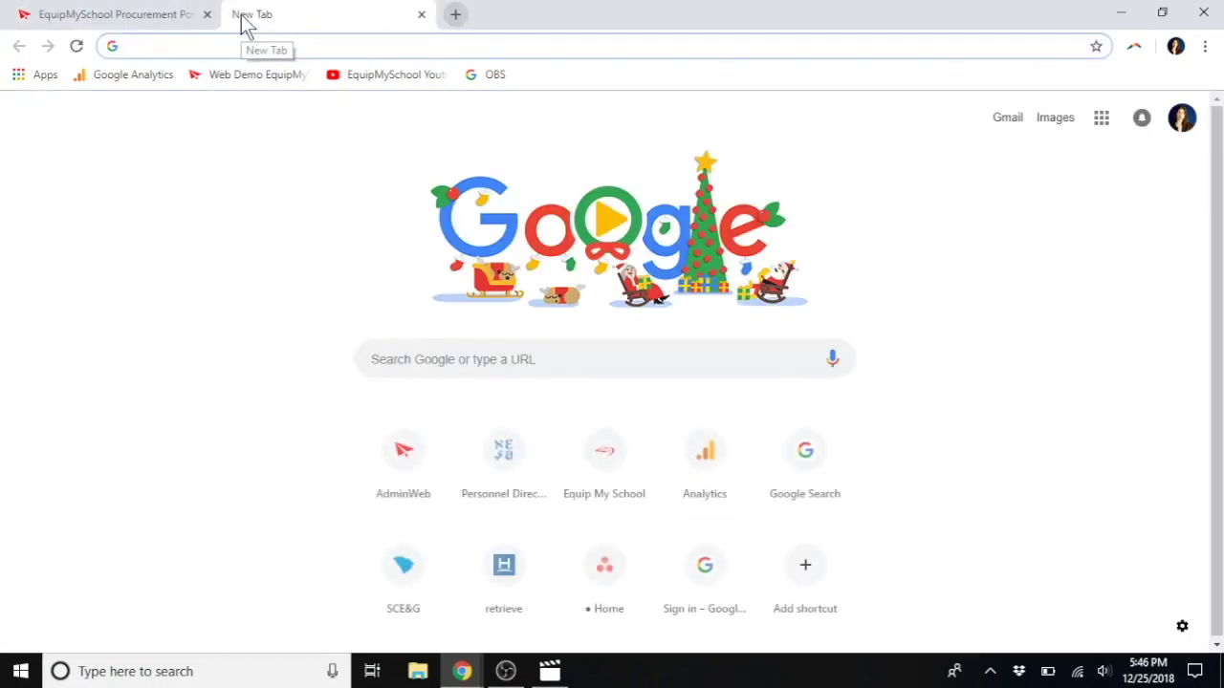
Step: Go to equipmyschool.com and scroll down to the footer with the UK and USA office details
type("equip")
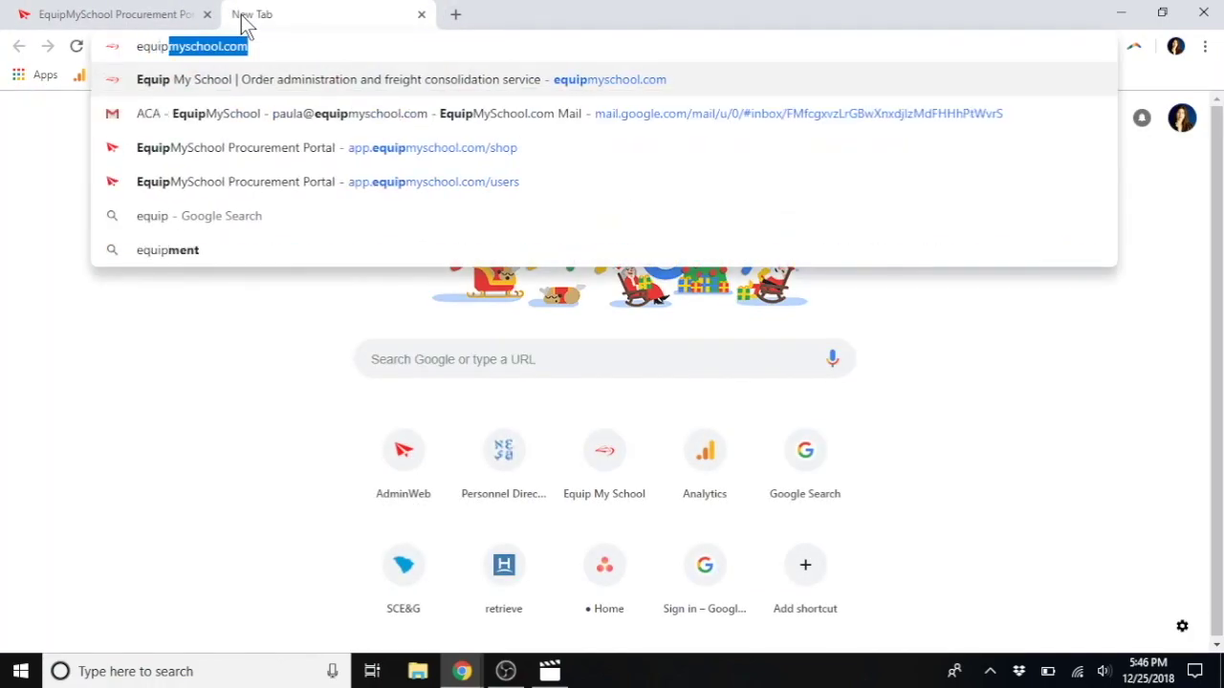
key("Return")
scroll(230, 411, "down", 15)
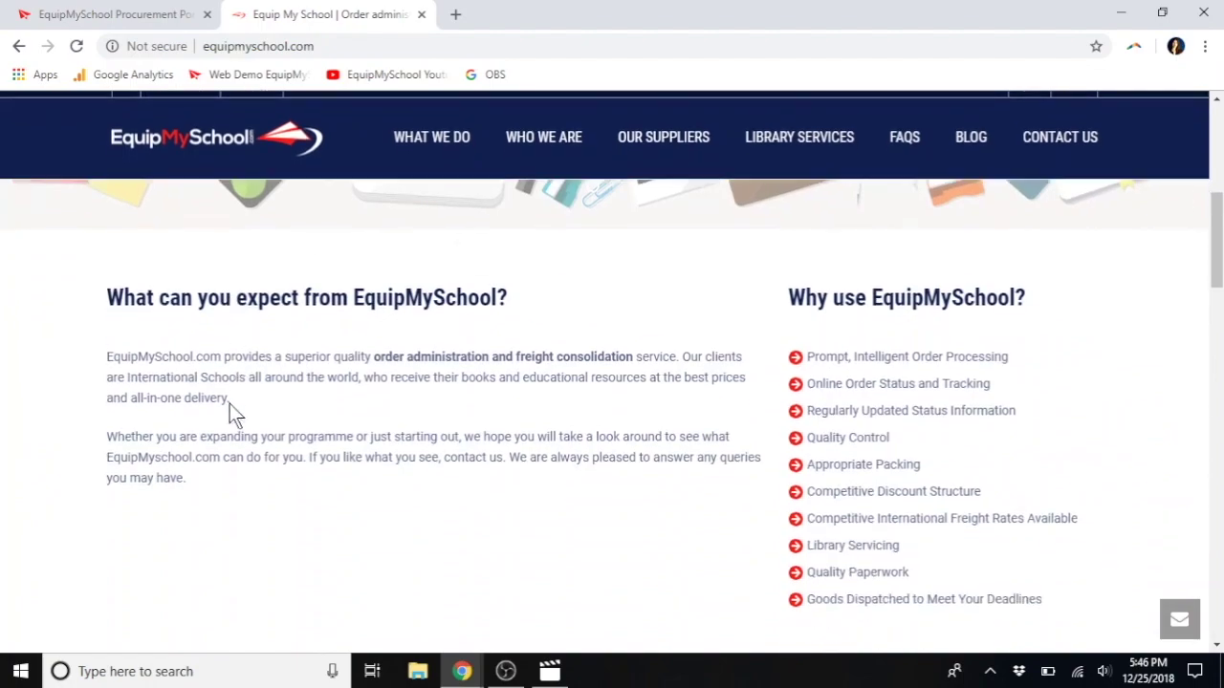
scroll(229, 413, "down", 10)
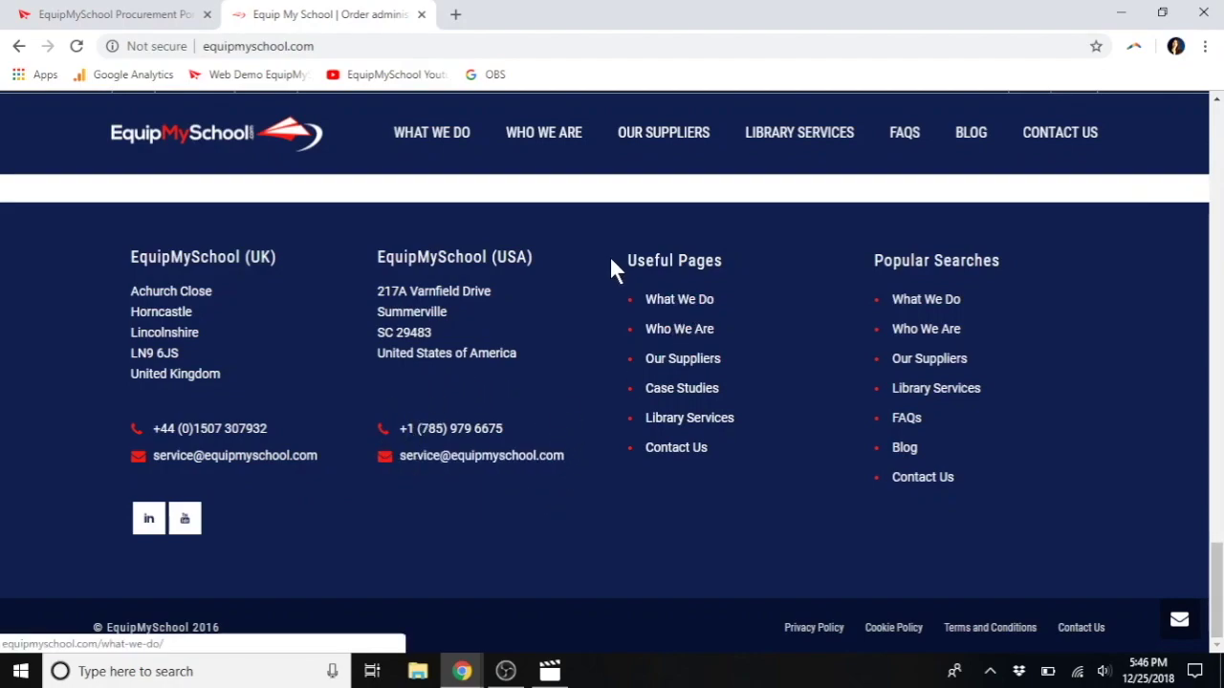
Step: Open the FAQs page and expand the answers about unlisted suppliers and service fees
left_click(905, 141)
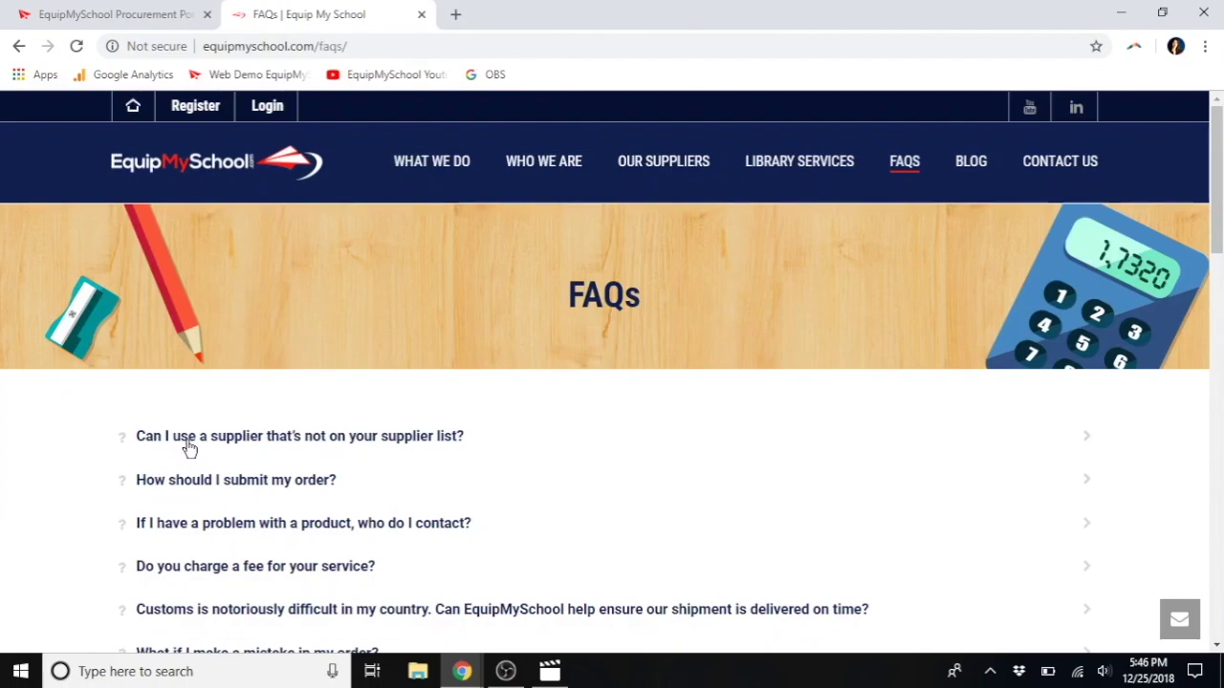
left_click(188, 446)
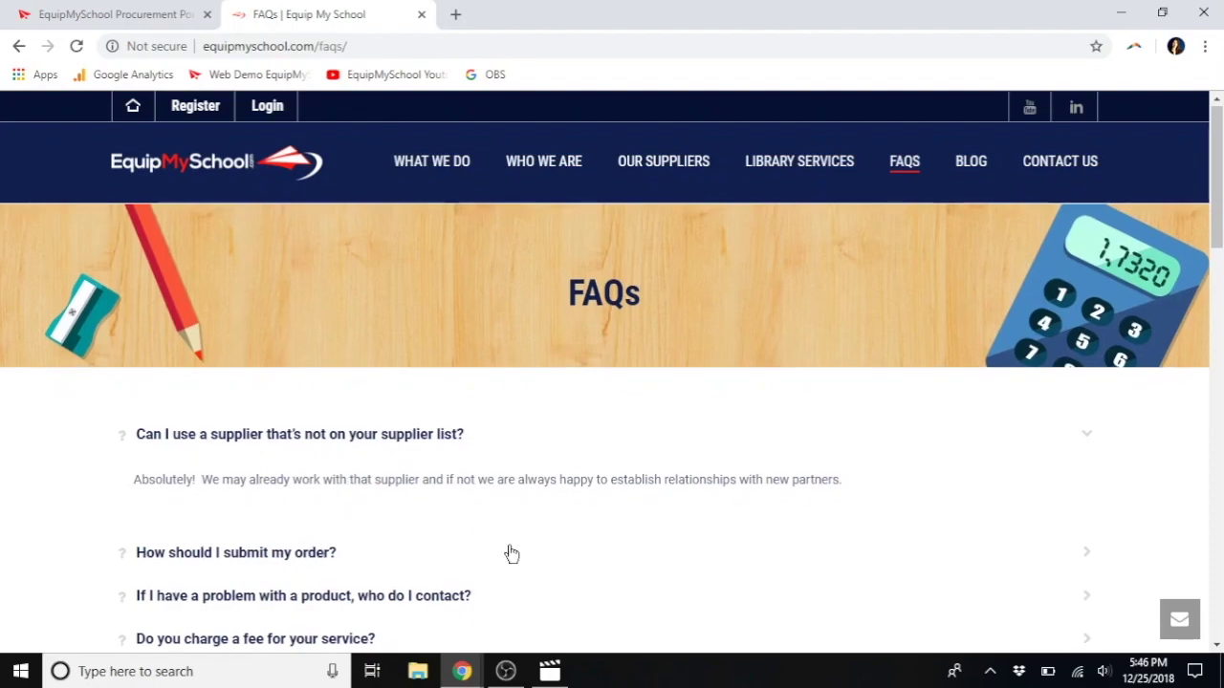
scroll(430, 535, "down", 2)
left_click(309, 494)
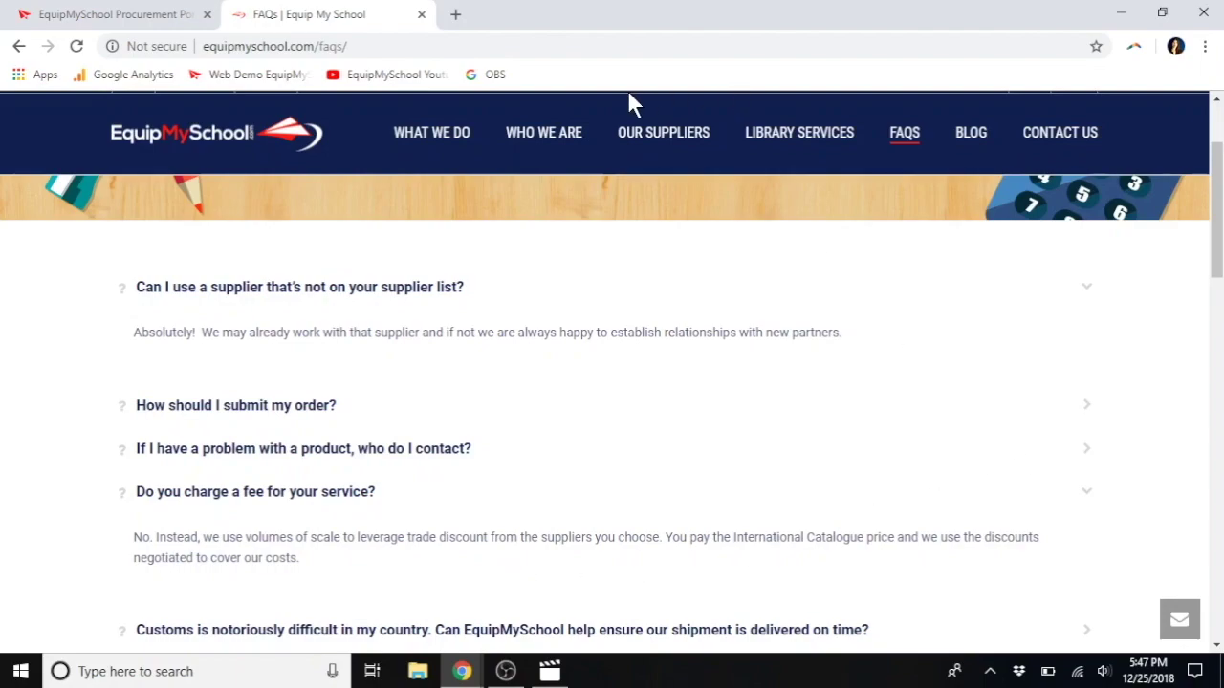
Step: Open Who We Are and scroll through the history, statistics and Meet Our Team profiles
left_click(563, 136)
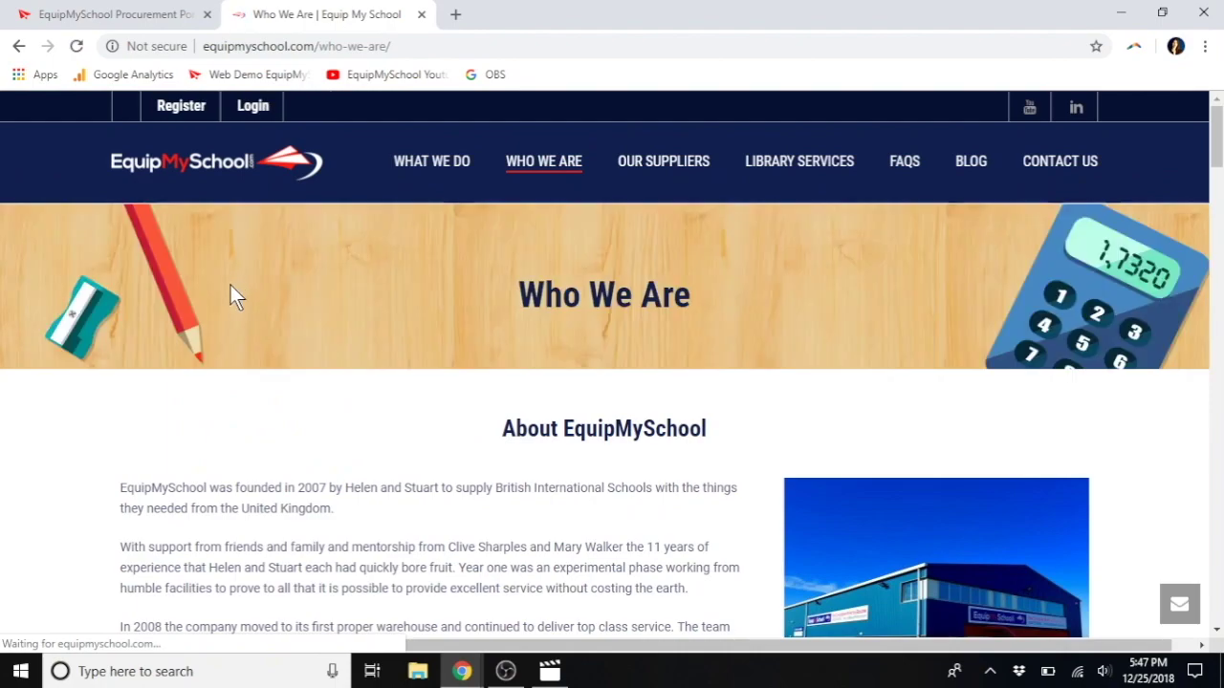
scroll(215, 362, "down", 3)
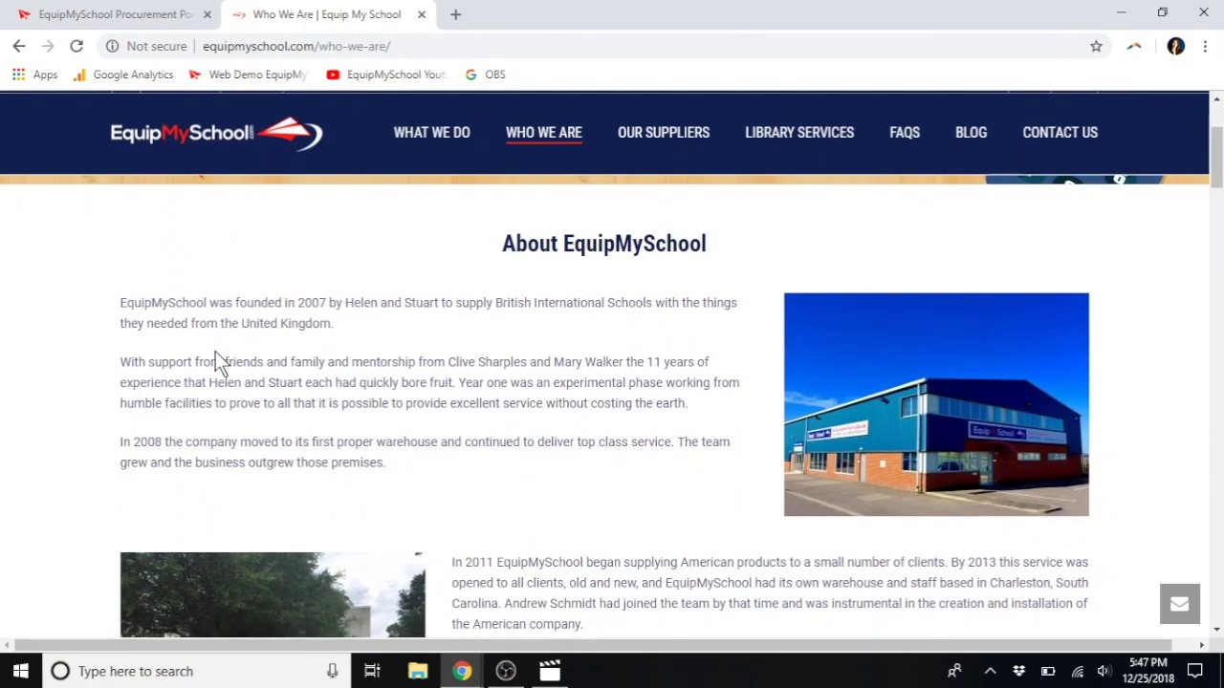
scroll(215, 351, "down", 2)
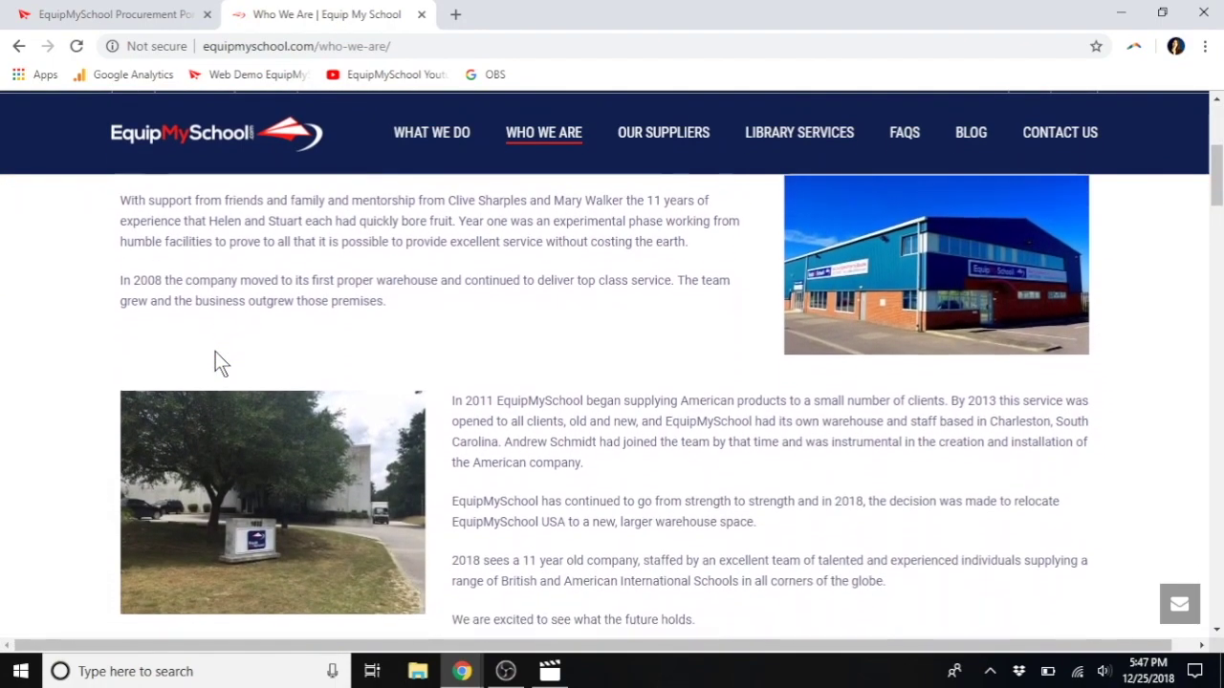
scroll(215, 354, "down", 2)
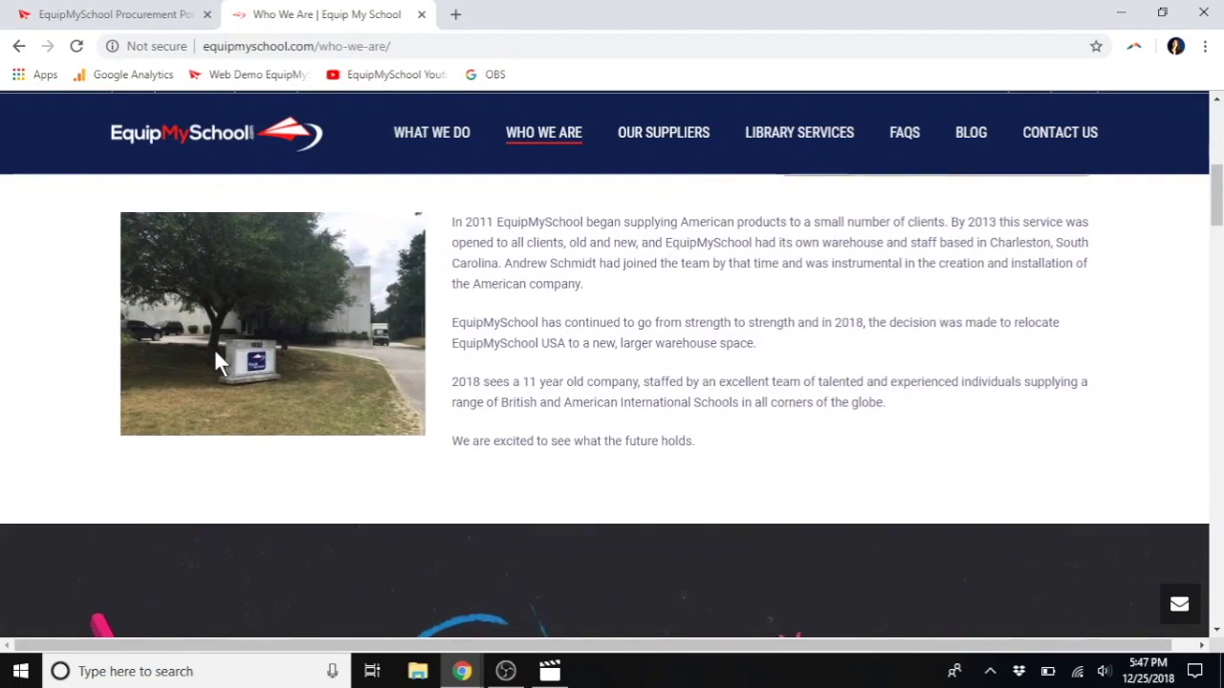
scroll(221, 415, "down", 2)
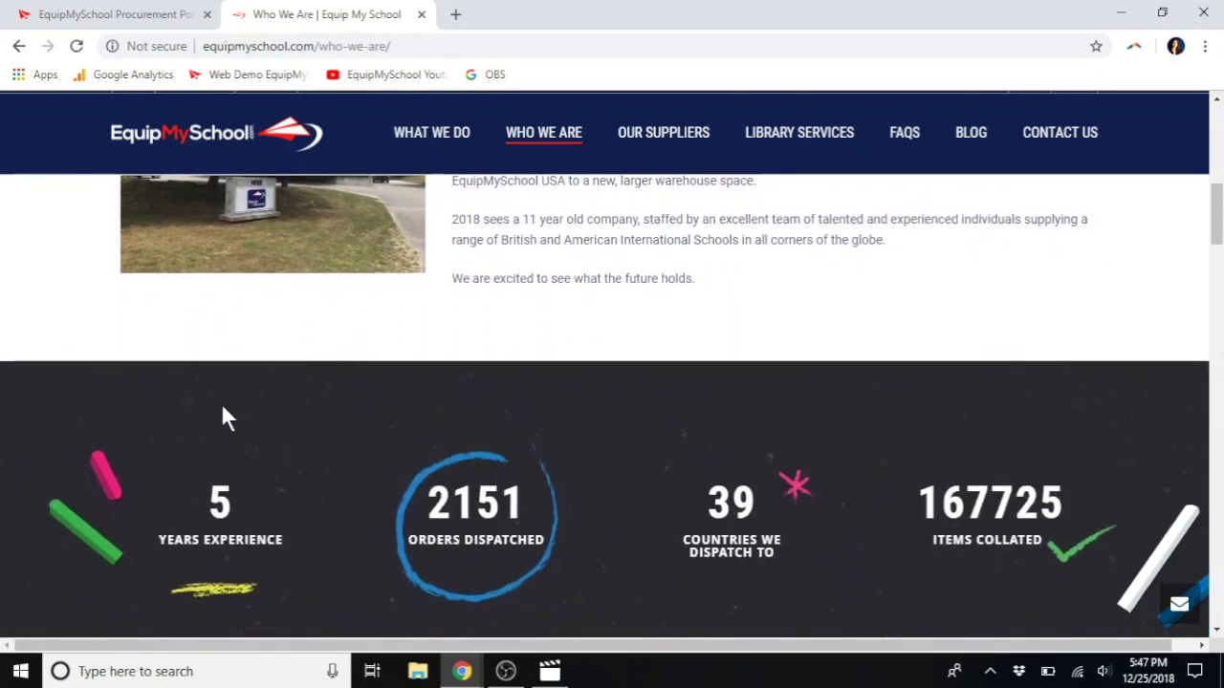
scroll(227, 467, "down", 2)
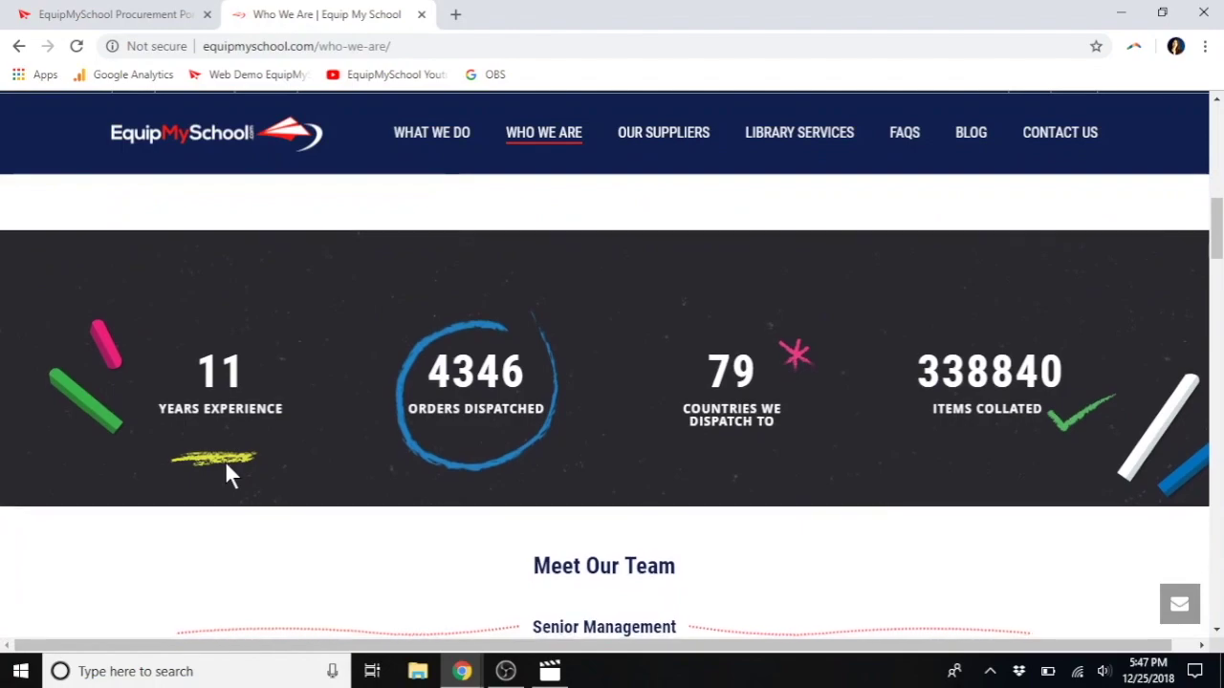
scroll(226, 467, "down", 2)
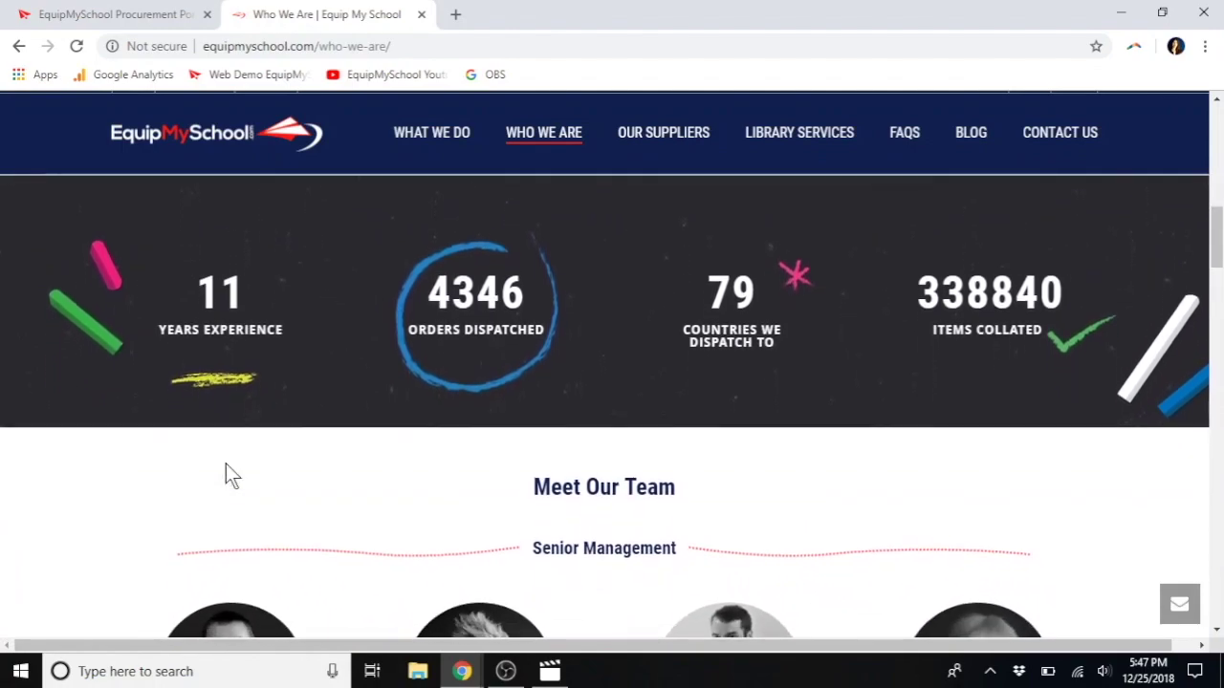
scroll(226, 473, "down", 1)
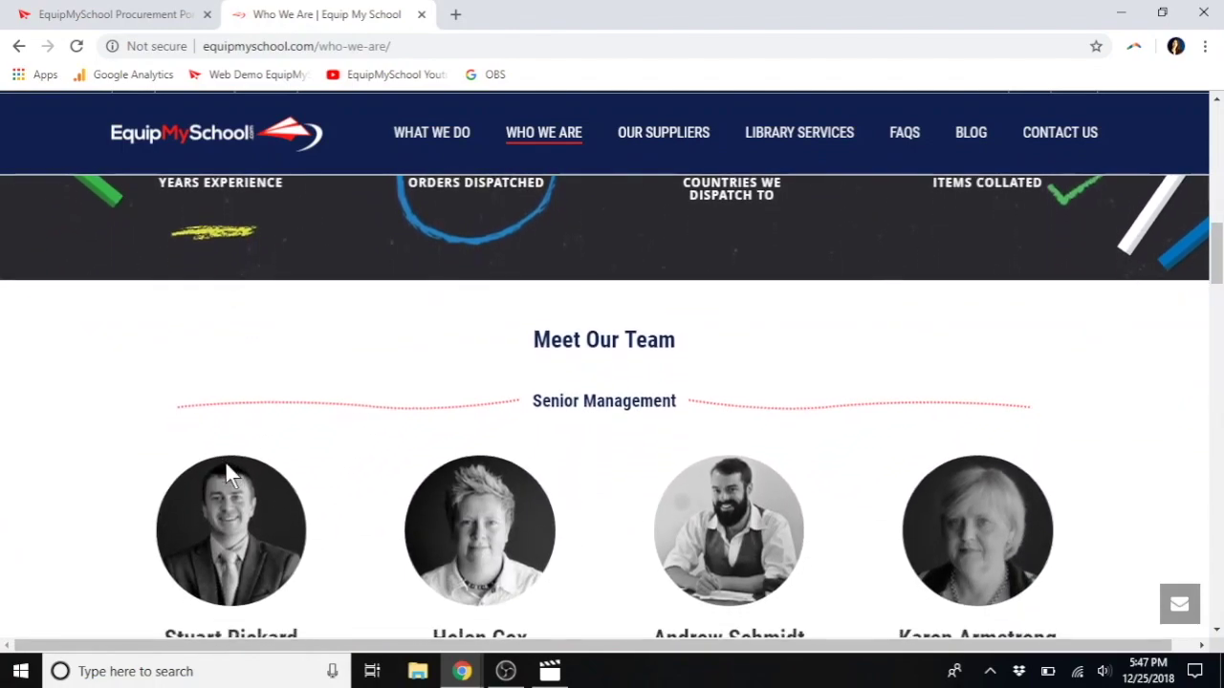
scroll(226, 468, "down", 2)
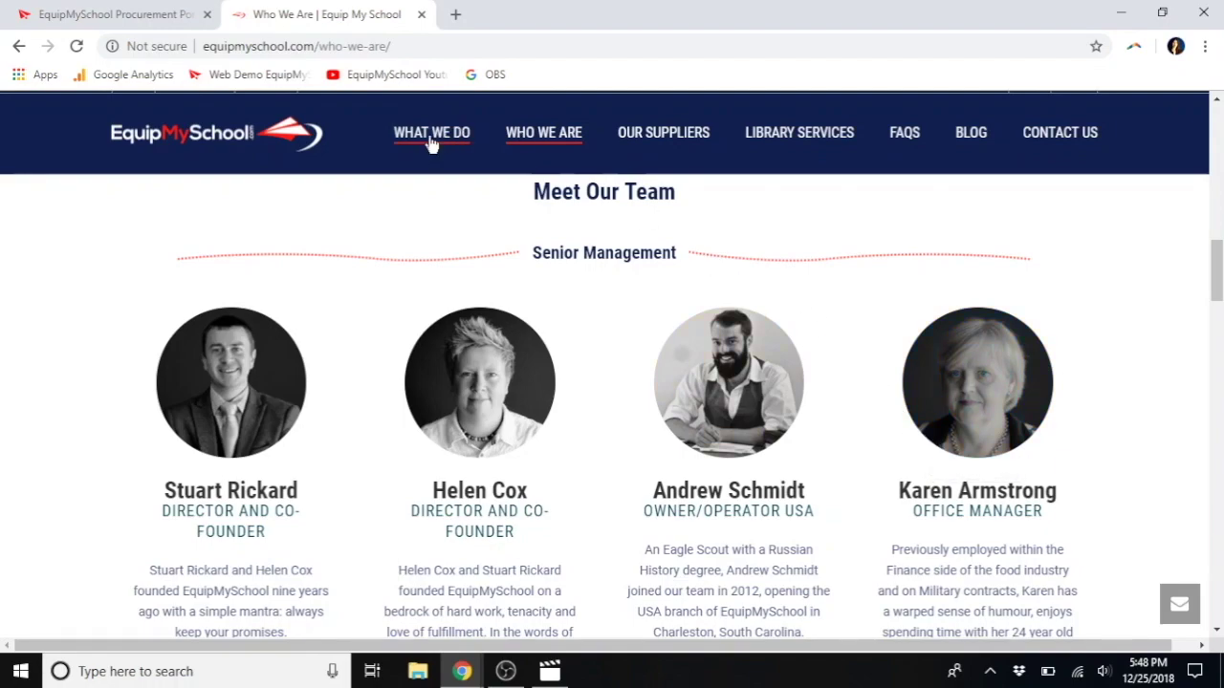
scroll(440, 249, "up", 8)
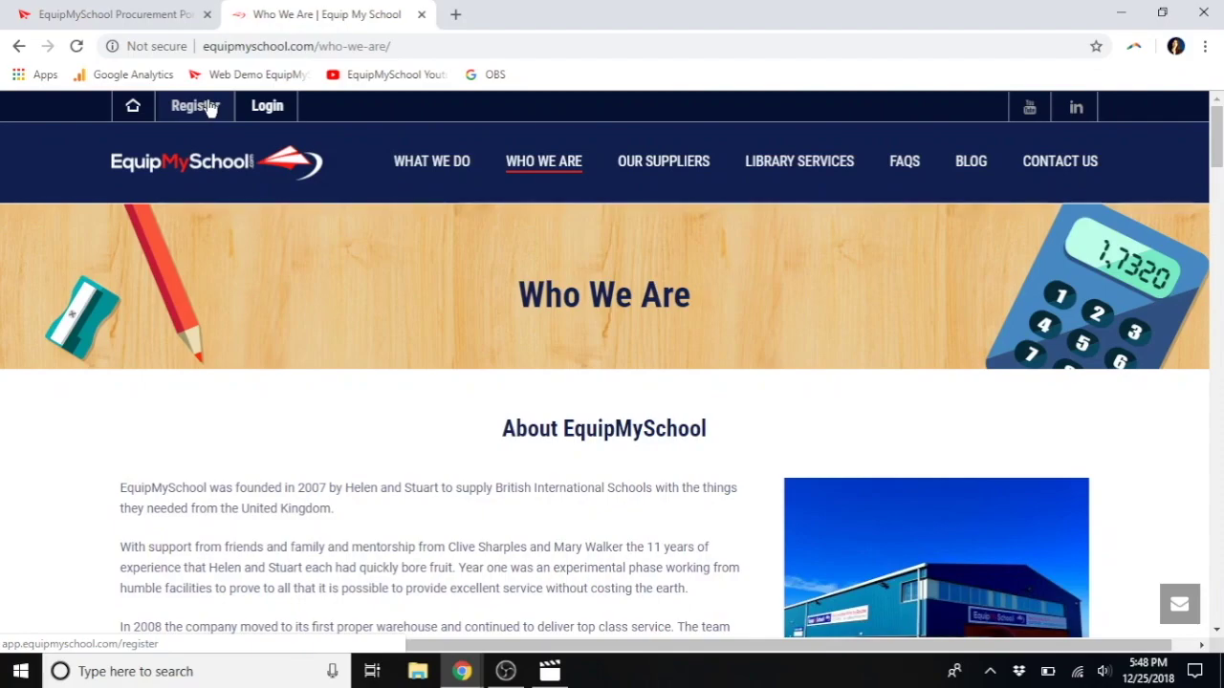
scroll(280, 383, "down", 15)
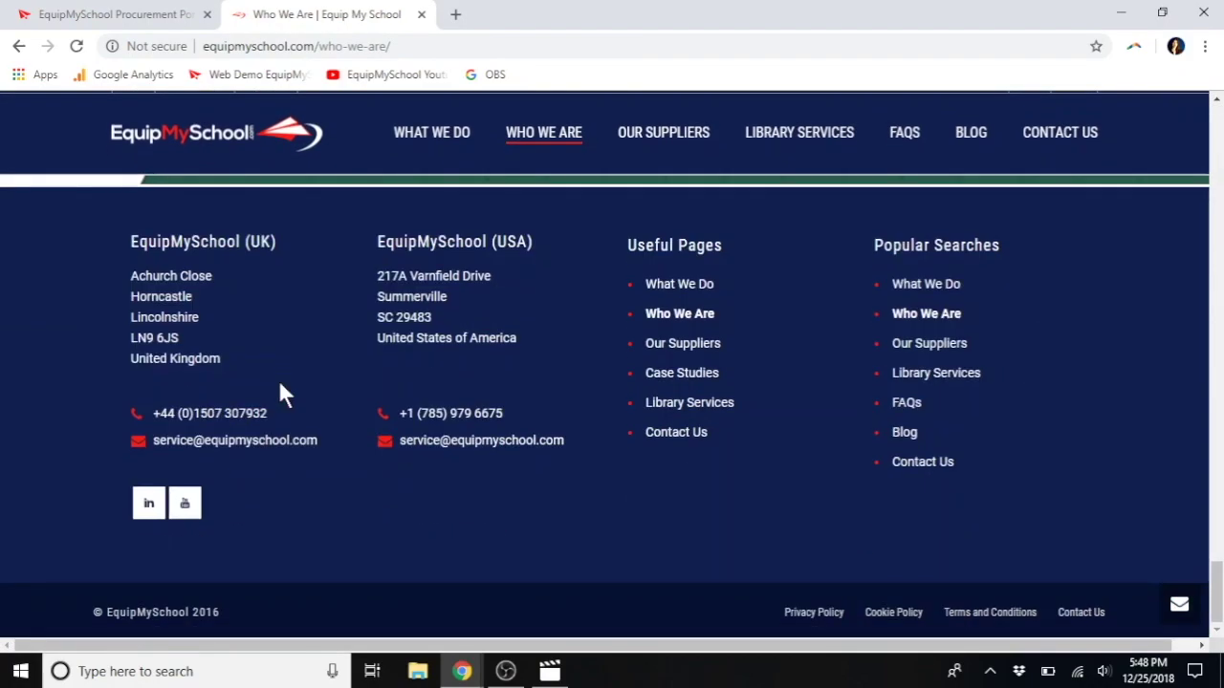